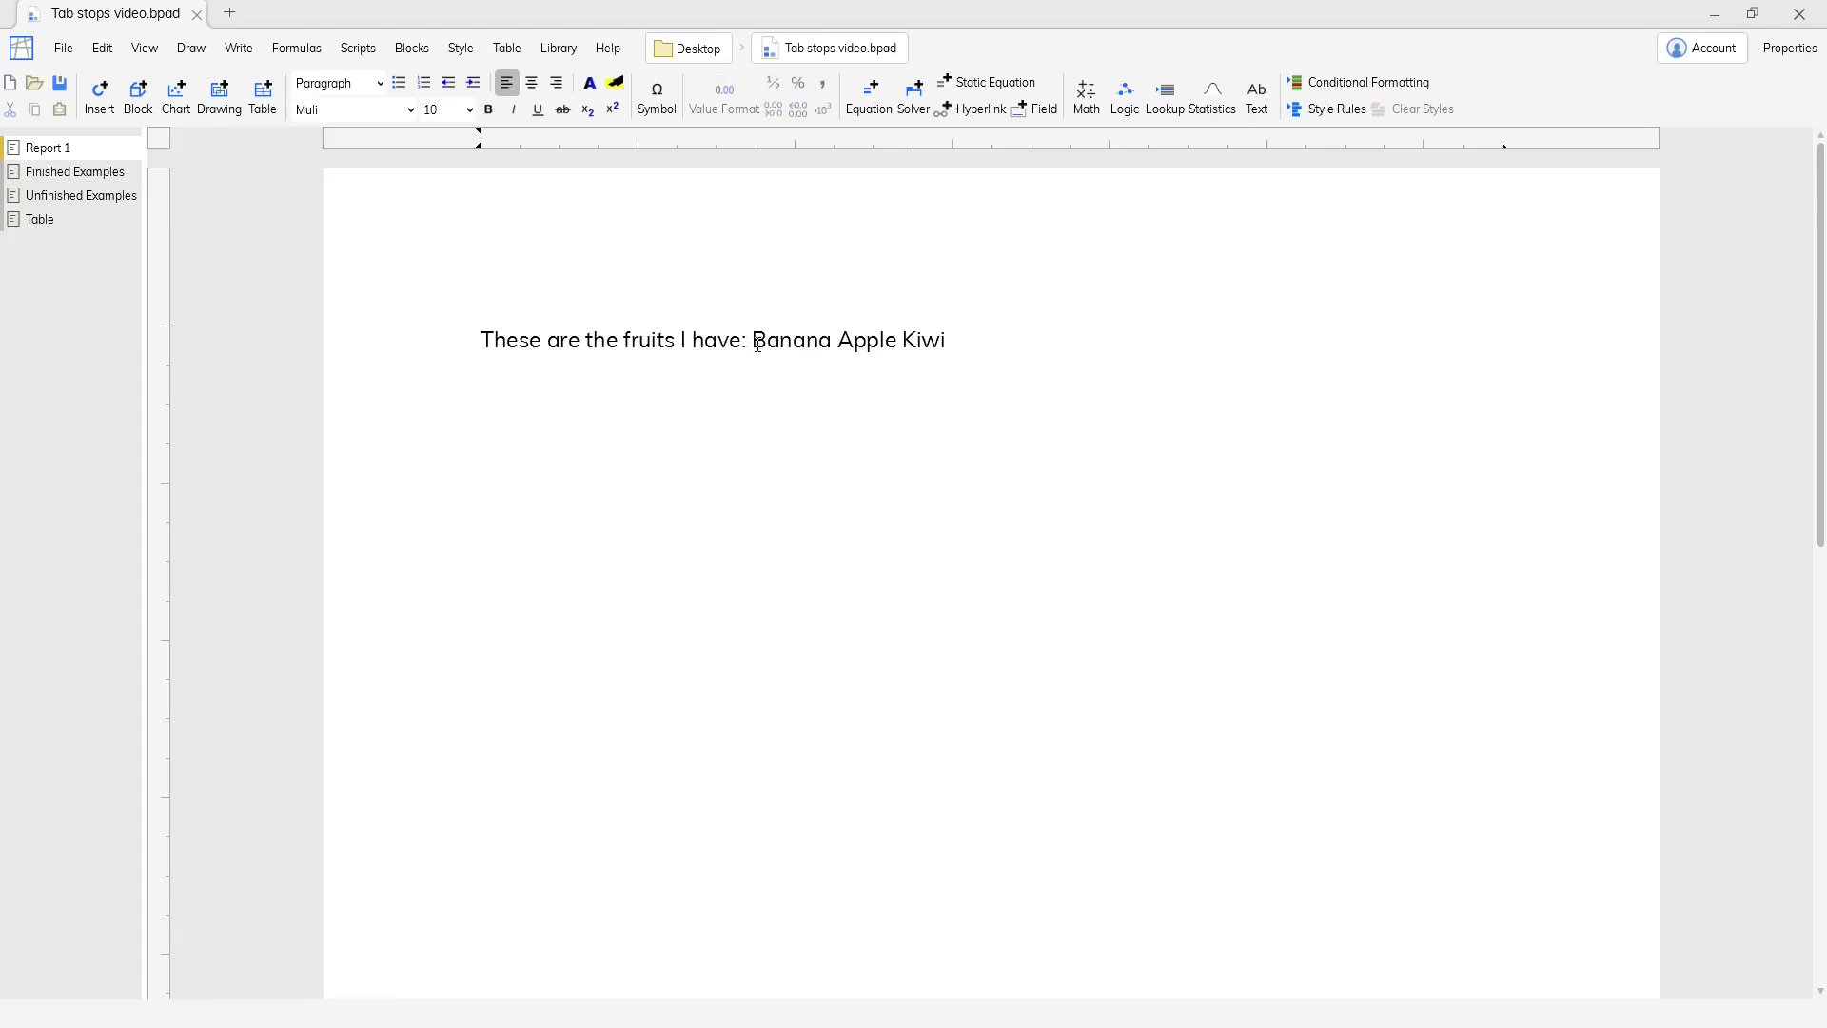
Insert a tab before each of the words Banana, Apple and Kiwi in the fruit line.
{"action": "left_click", "coordinate": [757, 343]}
{"action": "key", "text": "Tab"}
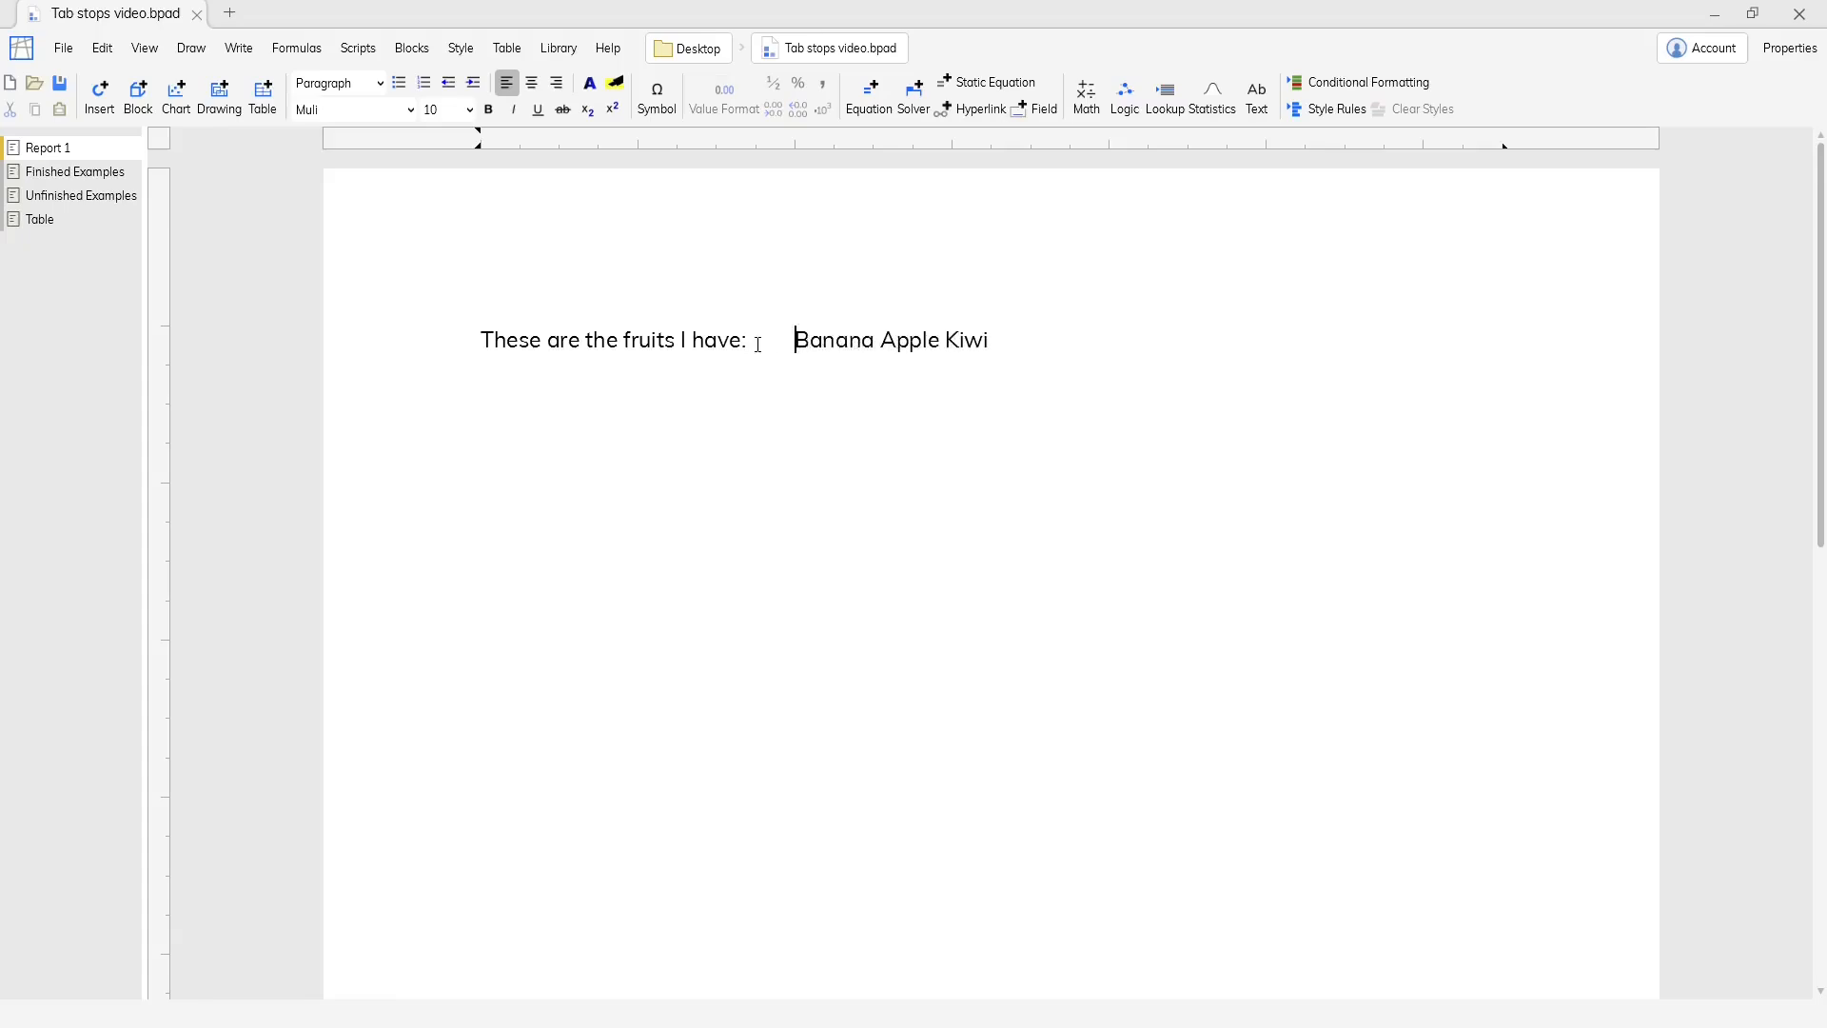
{"action": "left_click", "coordinate": [883, 343]}
{"action": "key", "text": "Tab"}
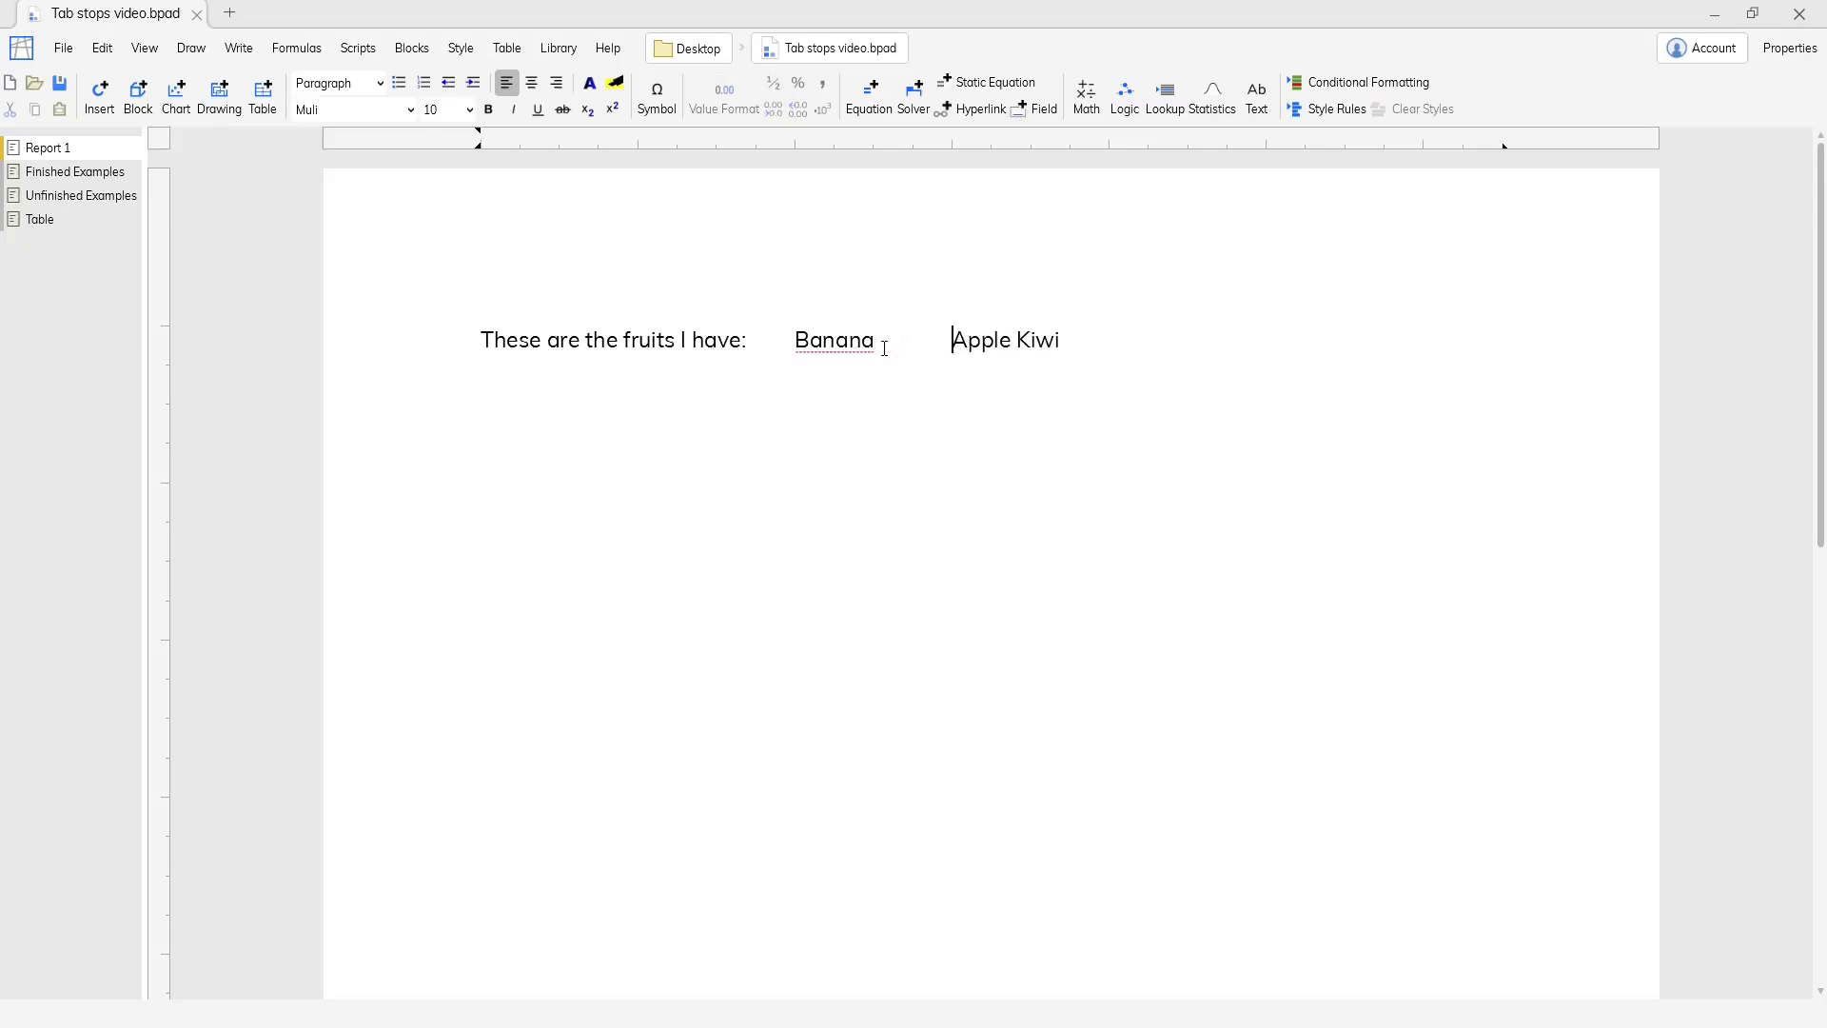
{"action": "left_click", "coordinate": [1017, 342]}
{"action": "key", "text": "Tab"}
Set left tab stops on the ruler at about 2.4 in for Banana and about 3.6 in for Apple.
{"action": "left_click", "coordinate": [838, 147]}
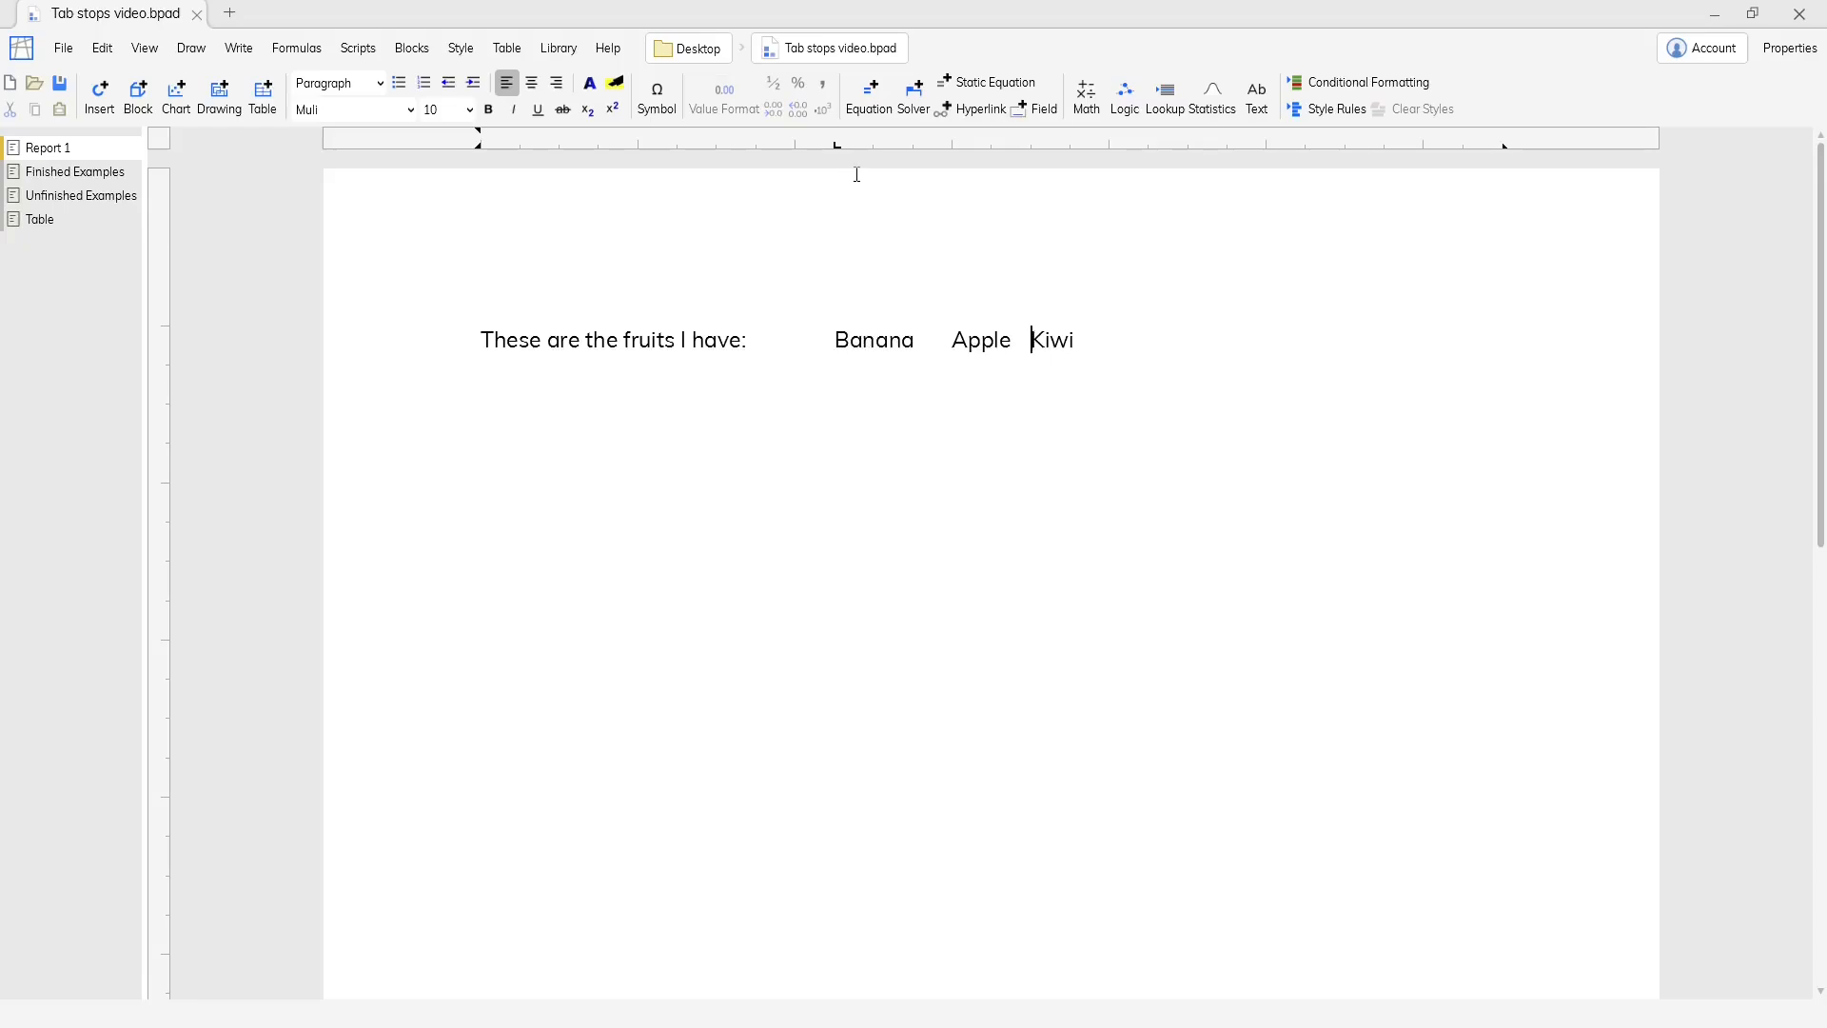
{"action": "left_click_drag", "start_coordinate": [837, 146], "coordinate": [747, 177]}
{"action": "left_click", "coordinate": [757, 147]}
{"action": "left_click_drag", "start_coordinate": [757, 149], "coordinate": [856, 149]}
{"action": "left_click", "coordinate": [1047, 147]}
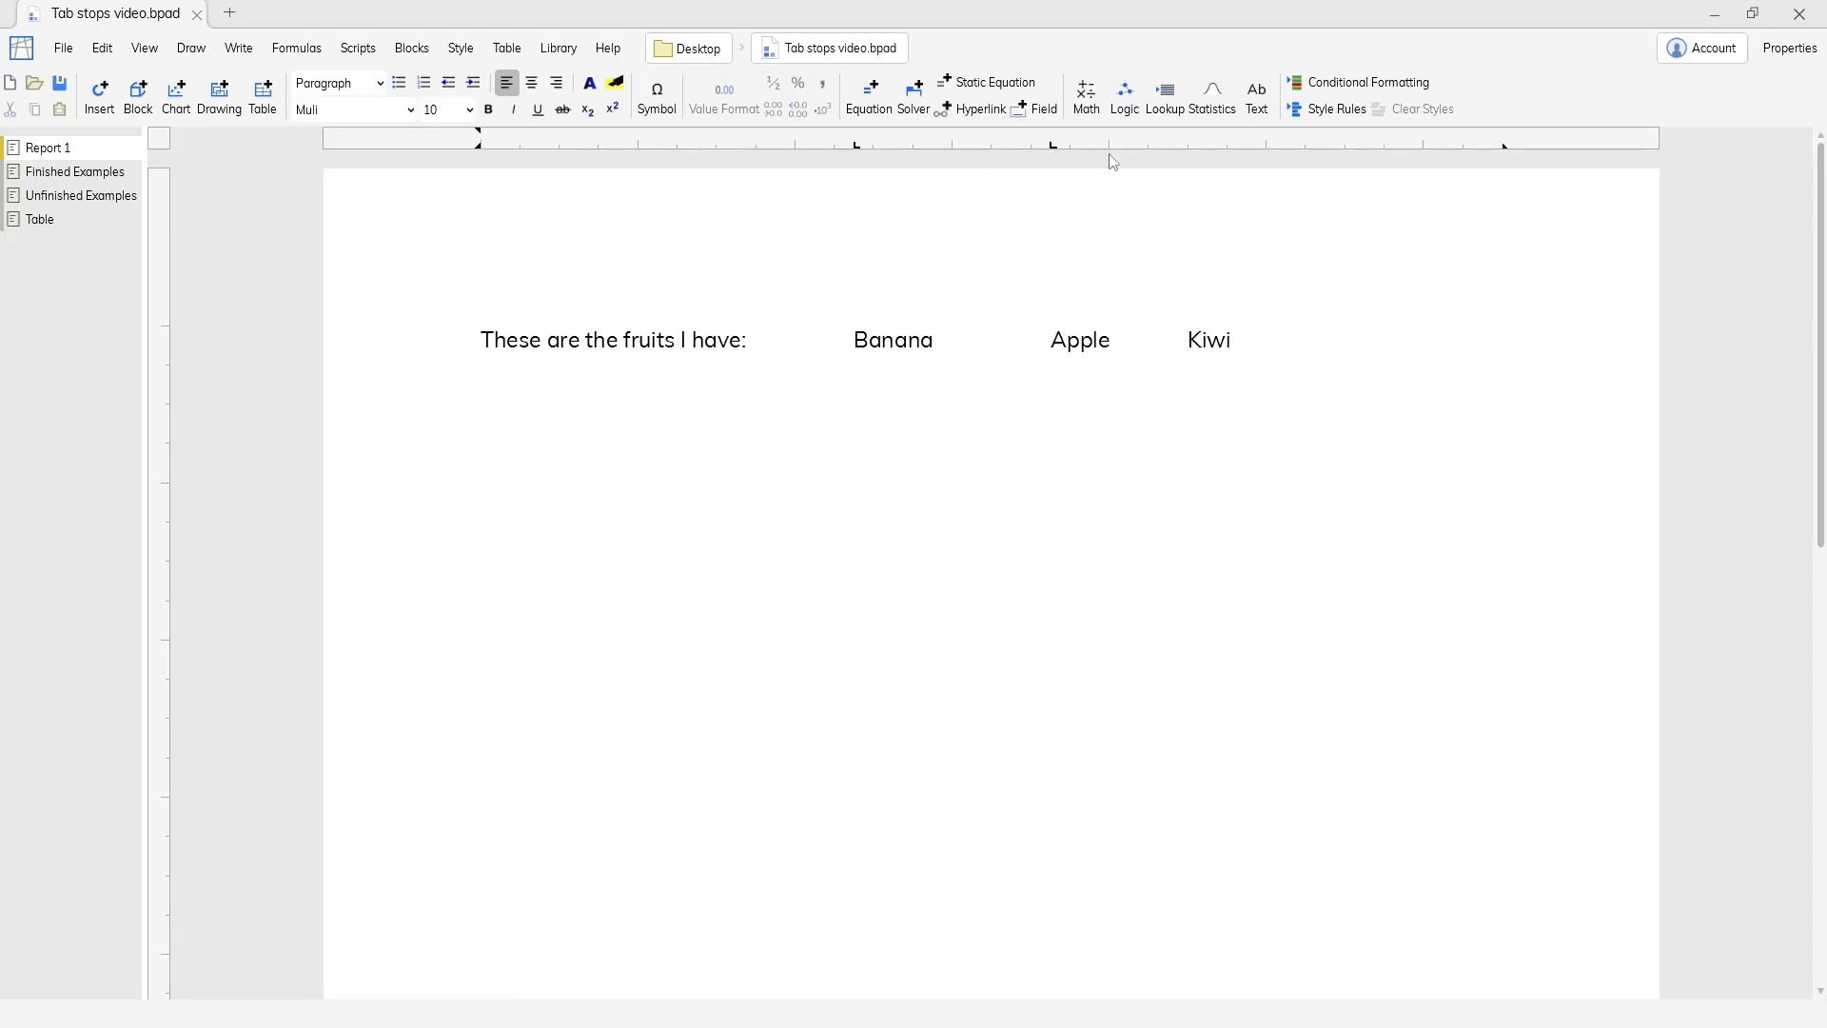
Place a tab stop for Kiwi at about 5.1 in and remove it again.
{"action": "left_click", "coordinate": [1289, 145]}
{"action": "right_click", "coordinate": [1288, 145]}
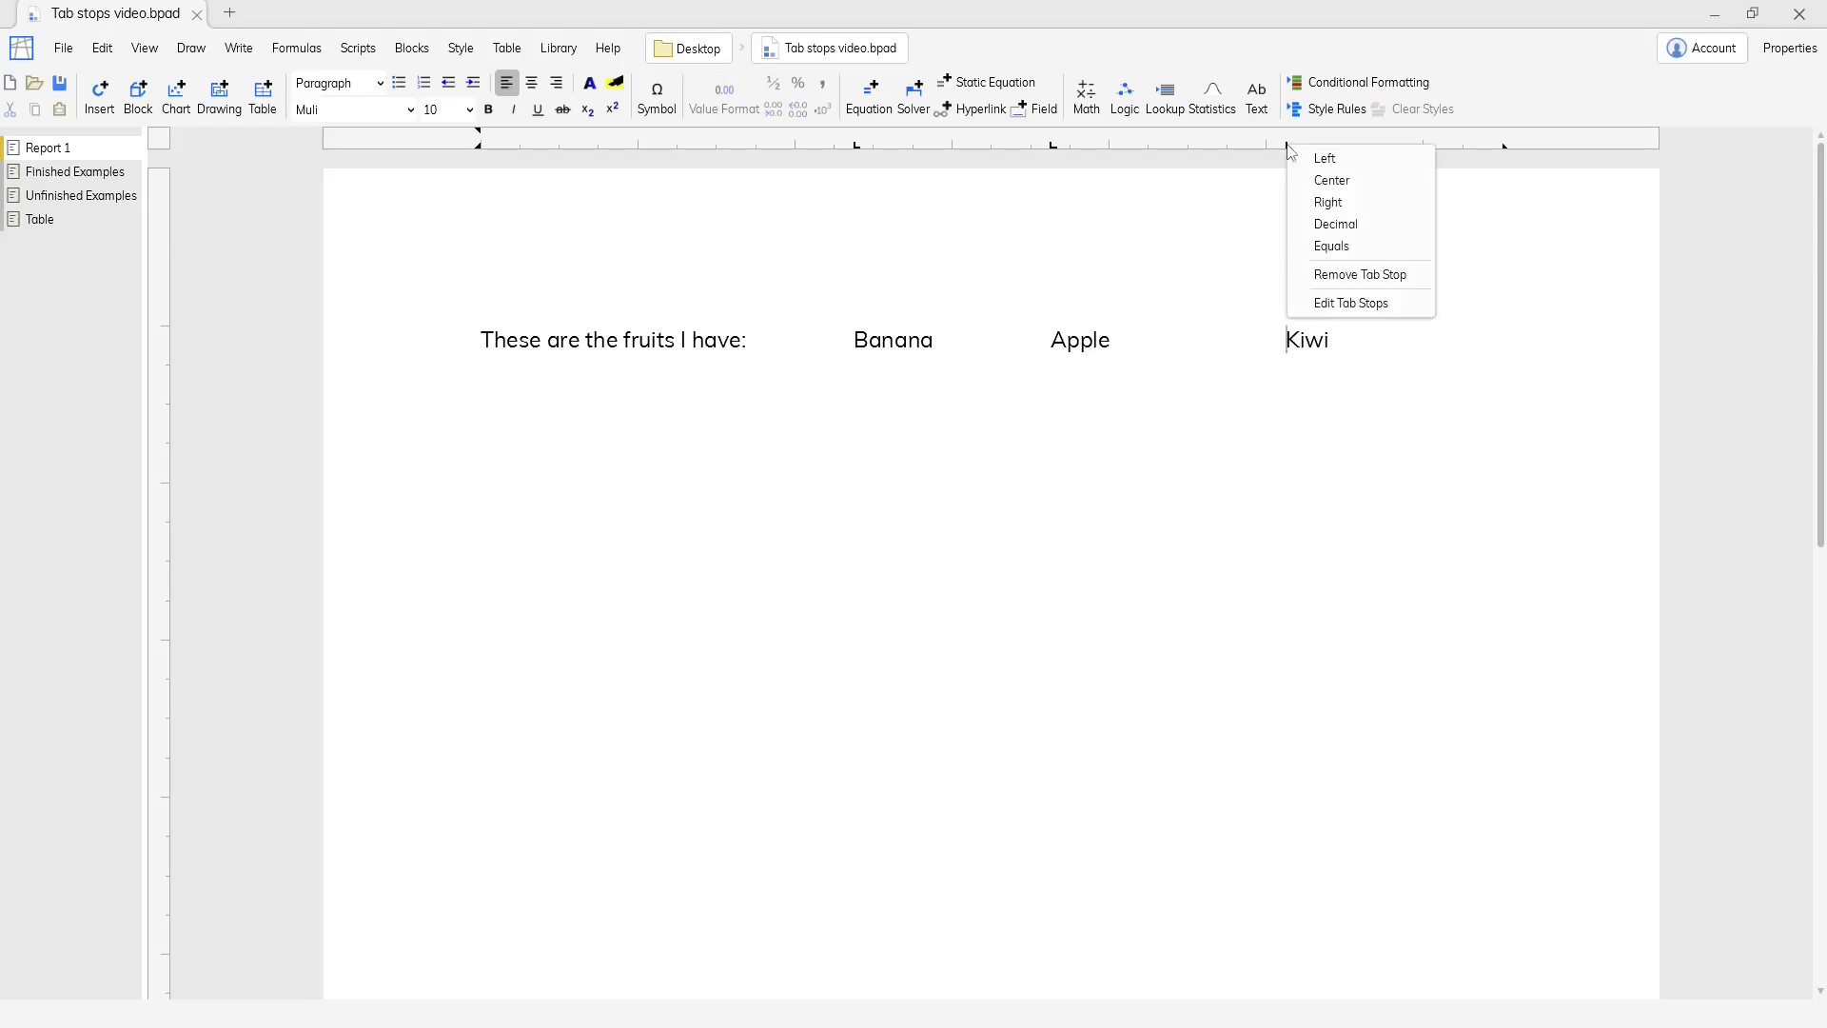
{"action": "left_click", "coordinate": [1362, 274]}
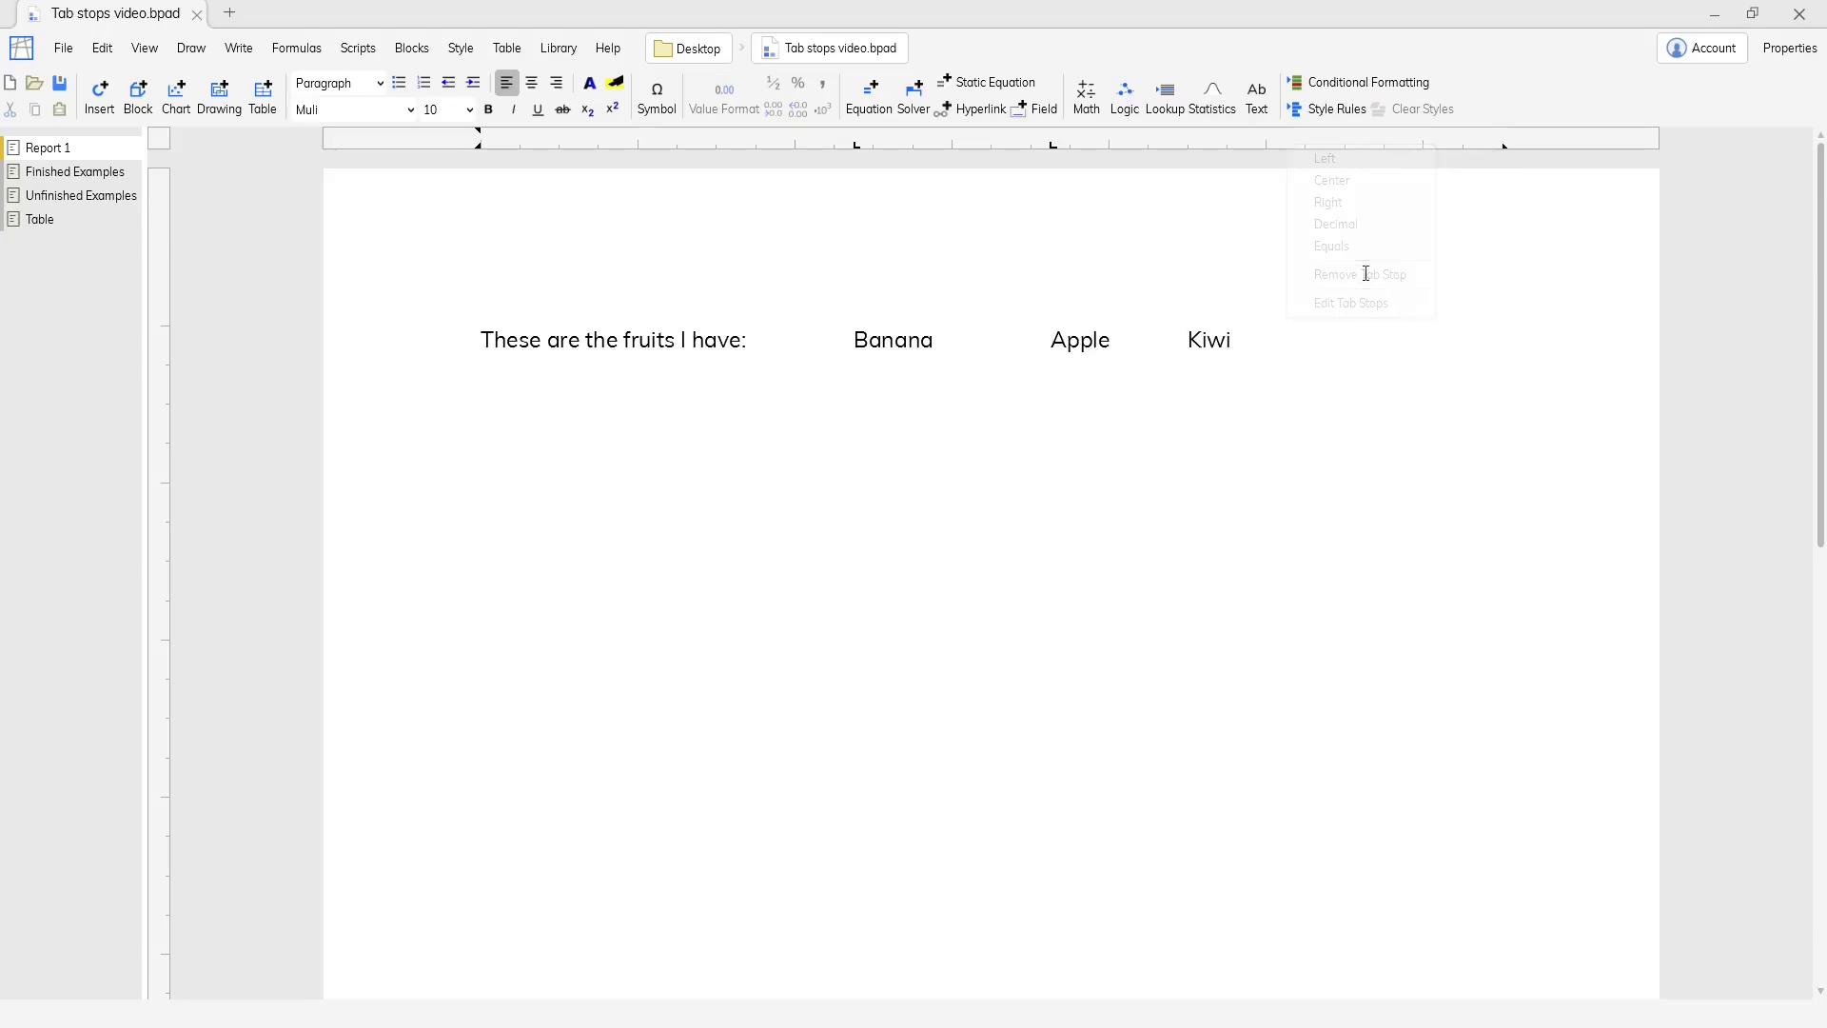
Add a right-aligned tab stop for Kiwi at the 6.5 in margin and extend its text to "Kiwi is my favorite".
{"action": "left_click", "coordinate": [1344, 146]}
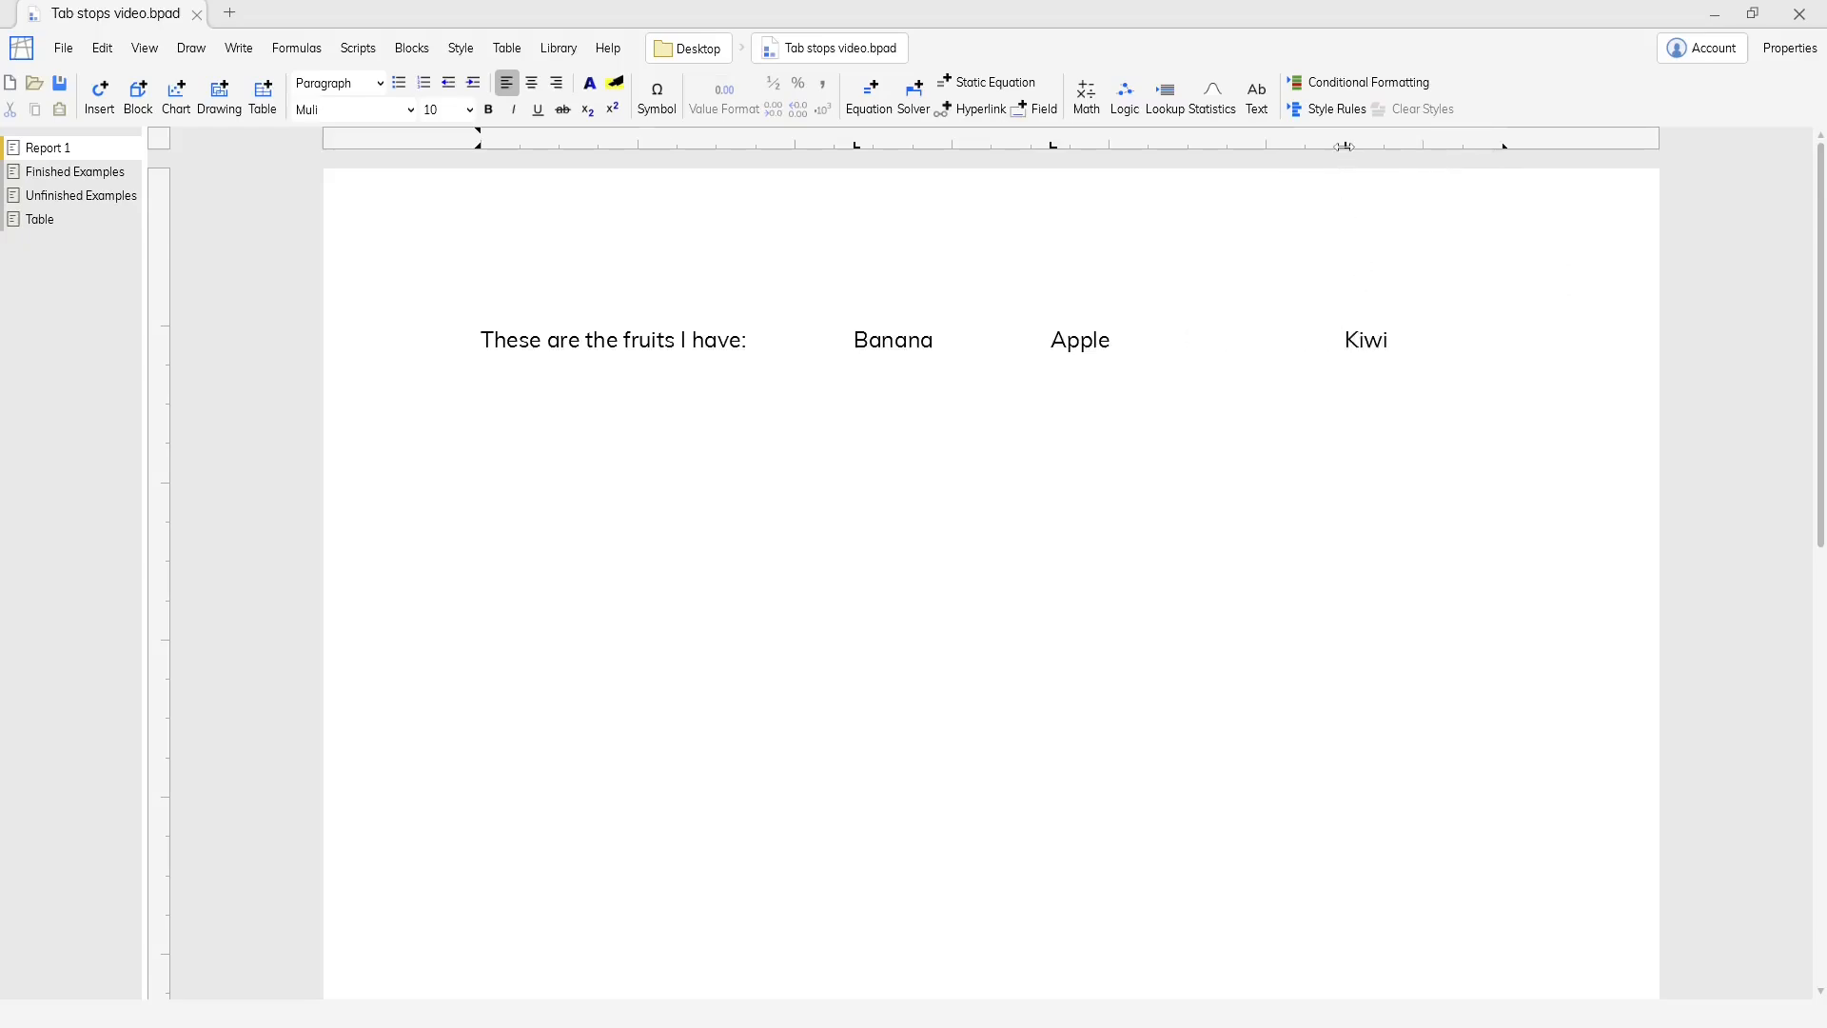
{"action": "right_click", "coordinate": [1344, 145]}
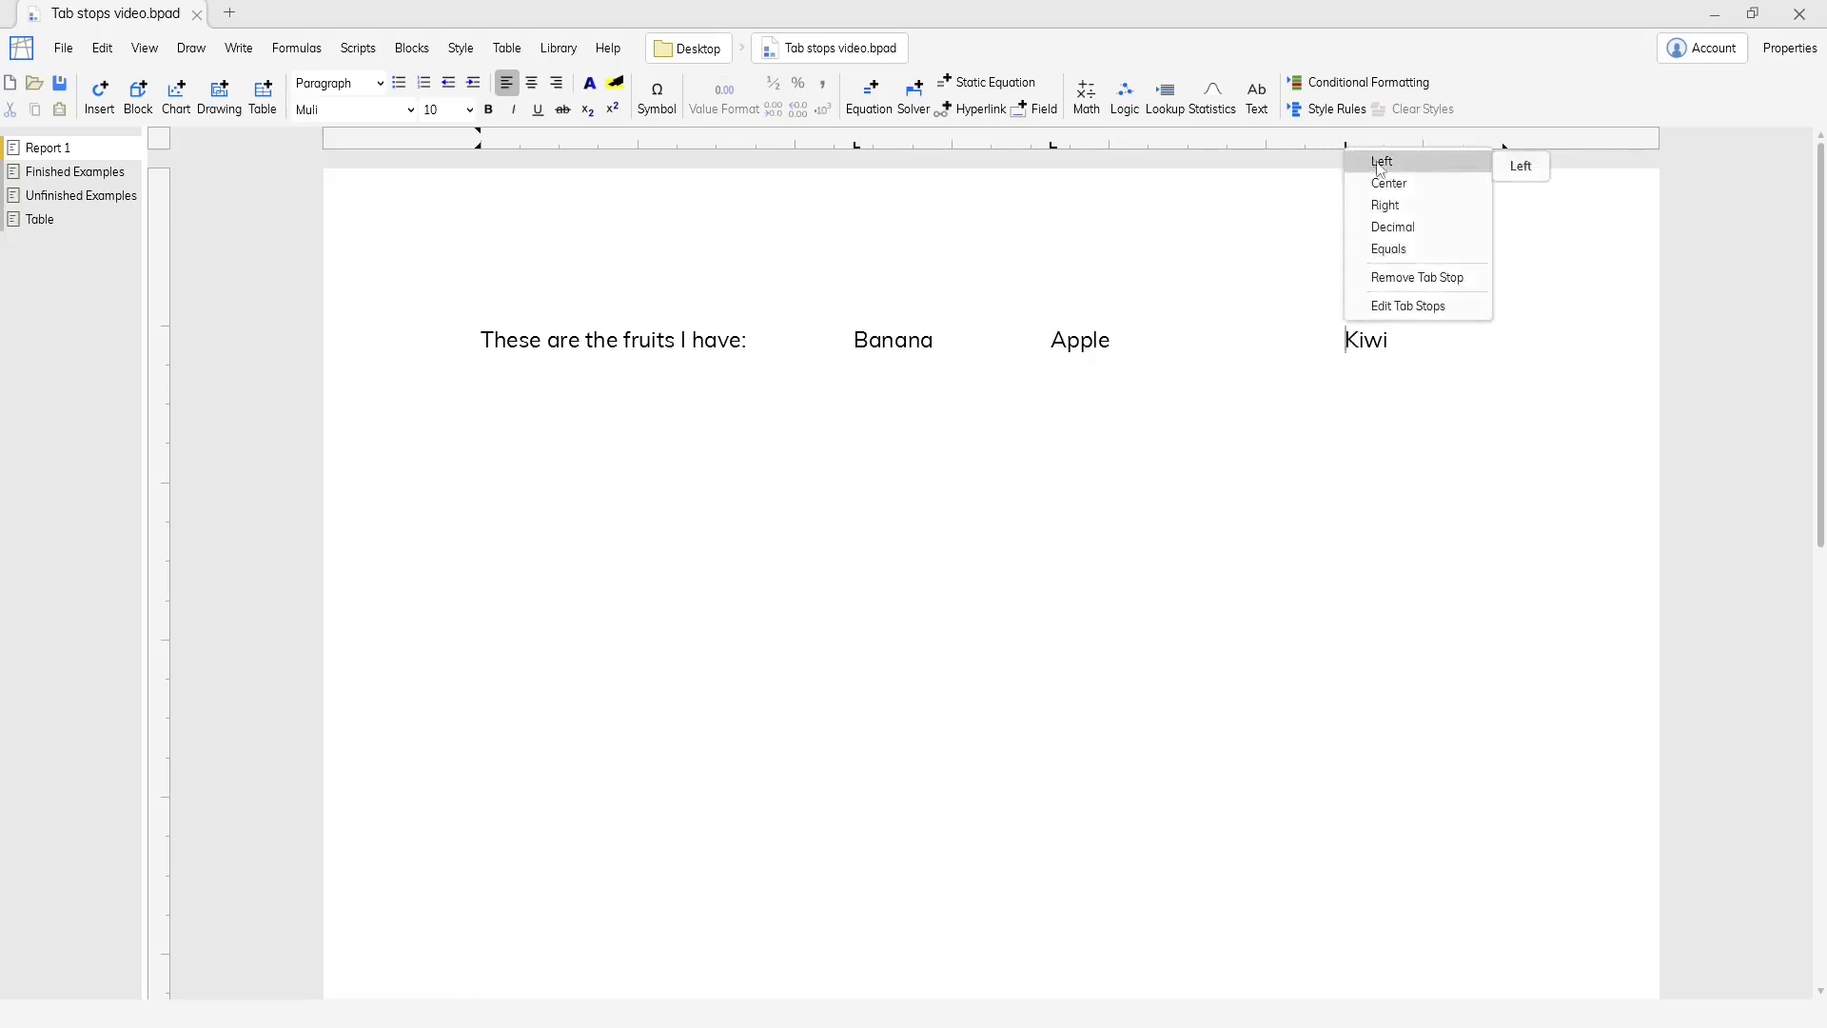
{"action": "left_click", "coordinate": [1426, 205]}
{"action": "left_click_drag", "start_coordinate": [1344, 145], "coordinate": [1502, 149]}
{"action": "type", "text": "is my favorite"}
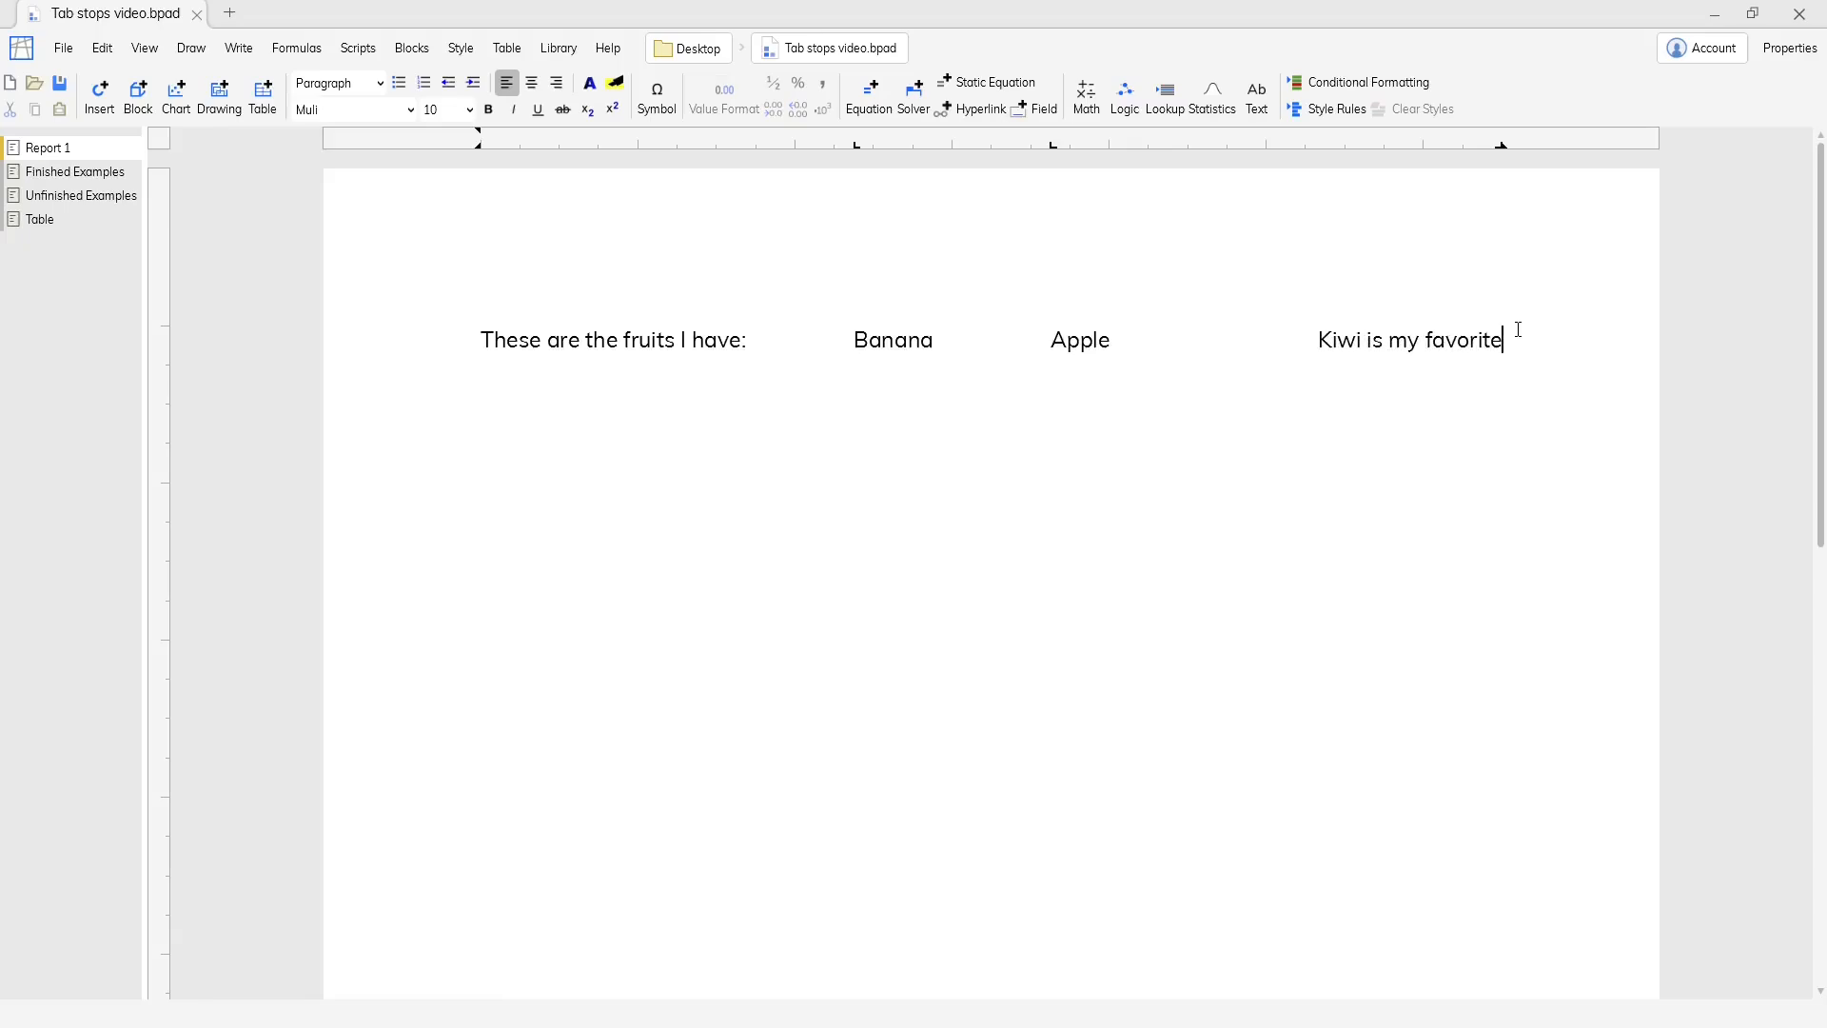
Change Apple's tab stop to Center alignment and move it to 4 in.
{"action": "right_click", "coordinate": [1054, 147]}
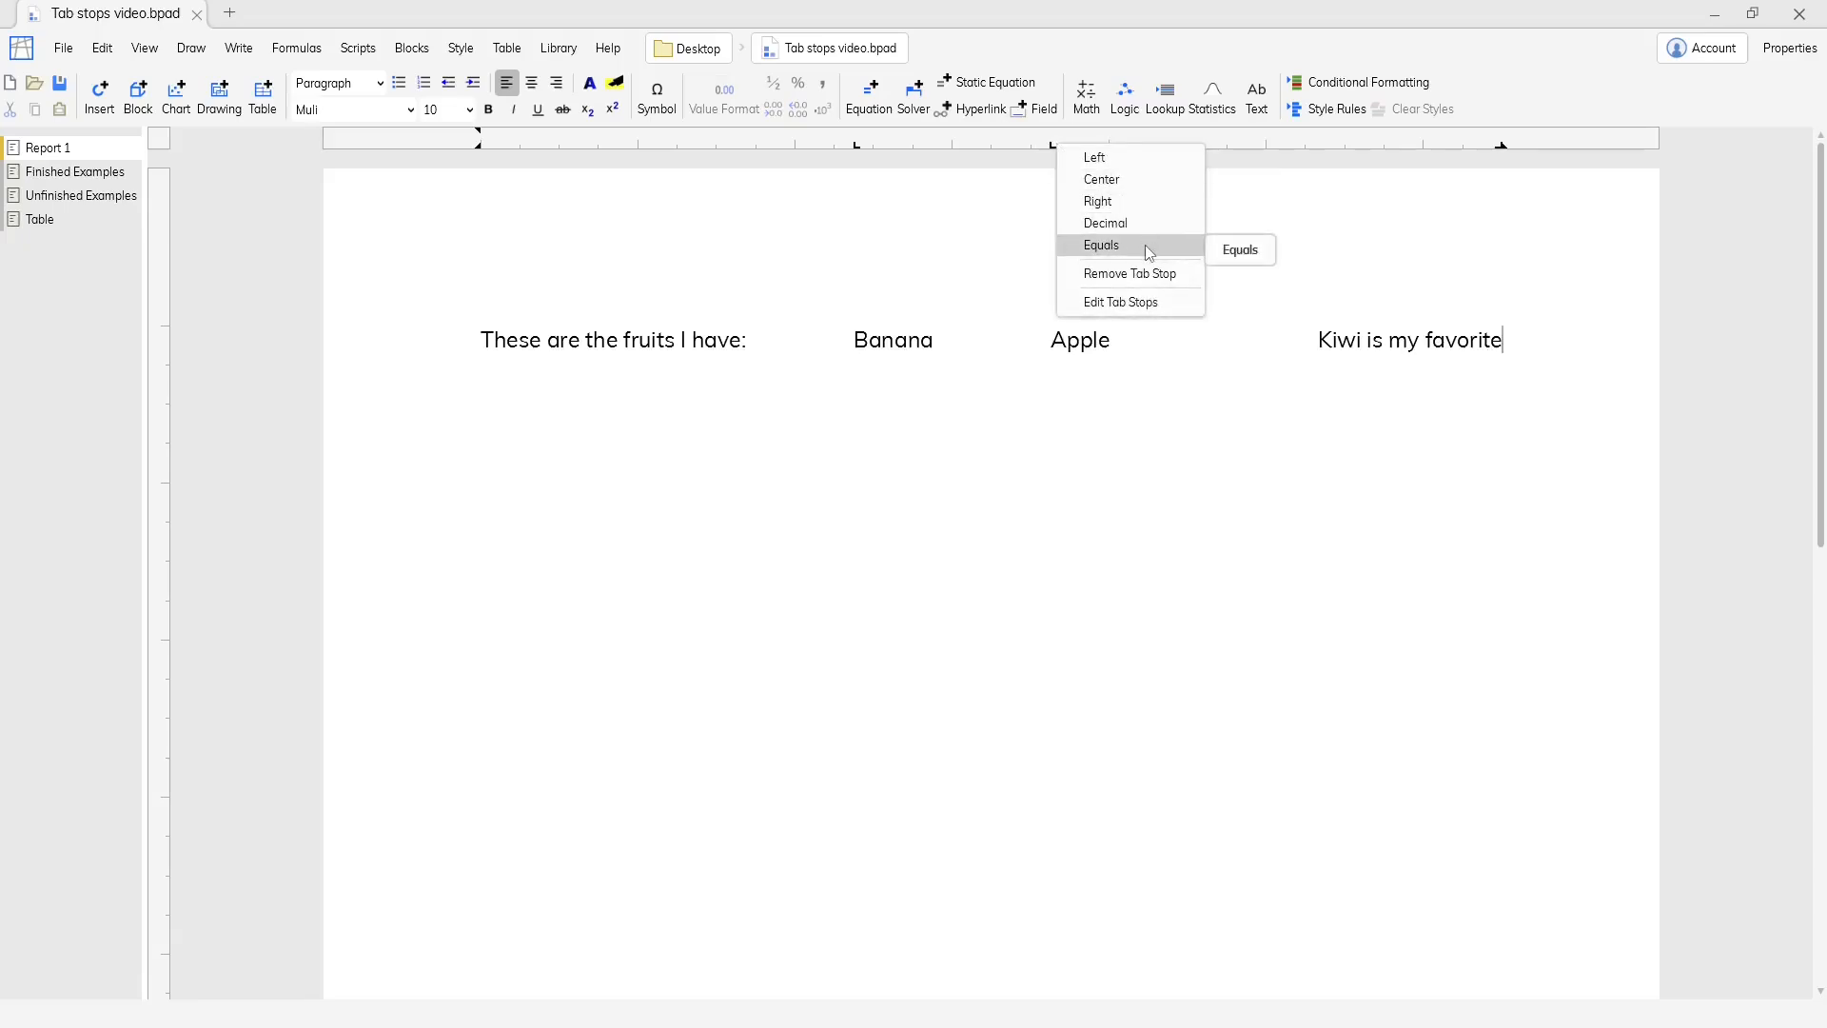
{"action": "left_click", "coordinate": [1156, 177]}
{"action": "left_click_drag", "start_coordinate": [1056, 147], "coordinate": [1110, 147]}
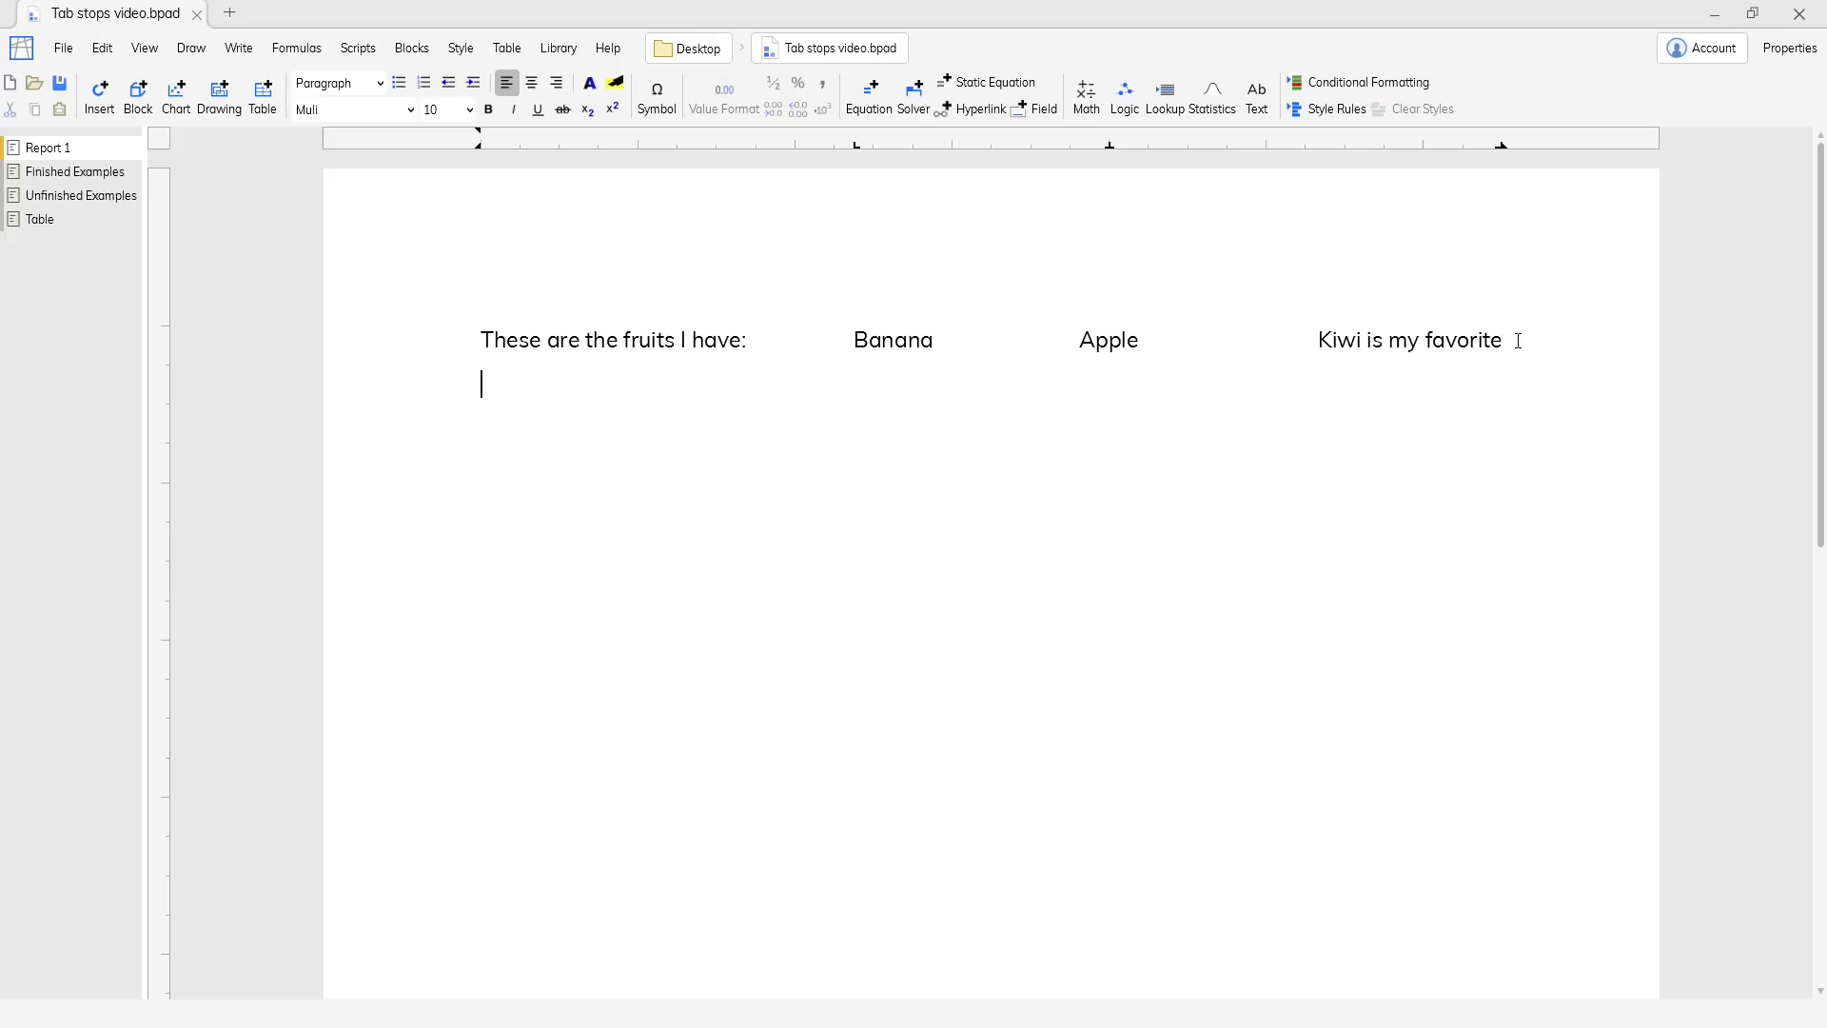
Add a second line reading "Some vegetables:" followed by Carrot, Lettuce and Spinach, each preceded by a tab.
{"action": "key", "text": "Return"}
{"action": "type", "text": "Some vegetab"}
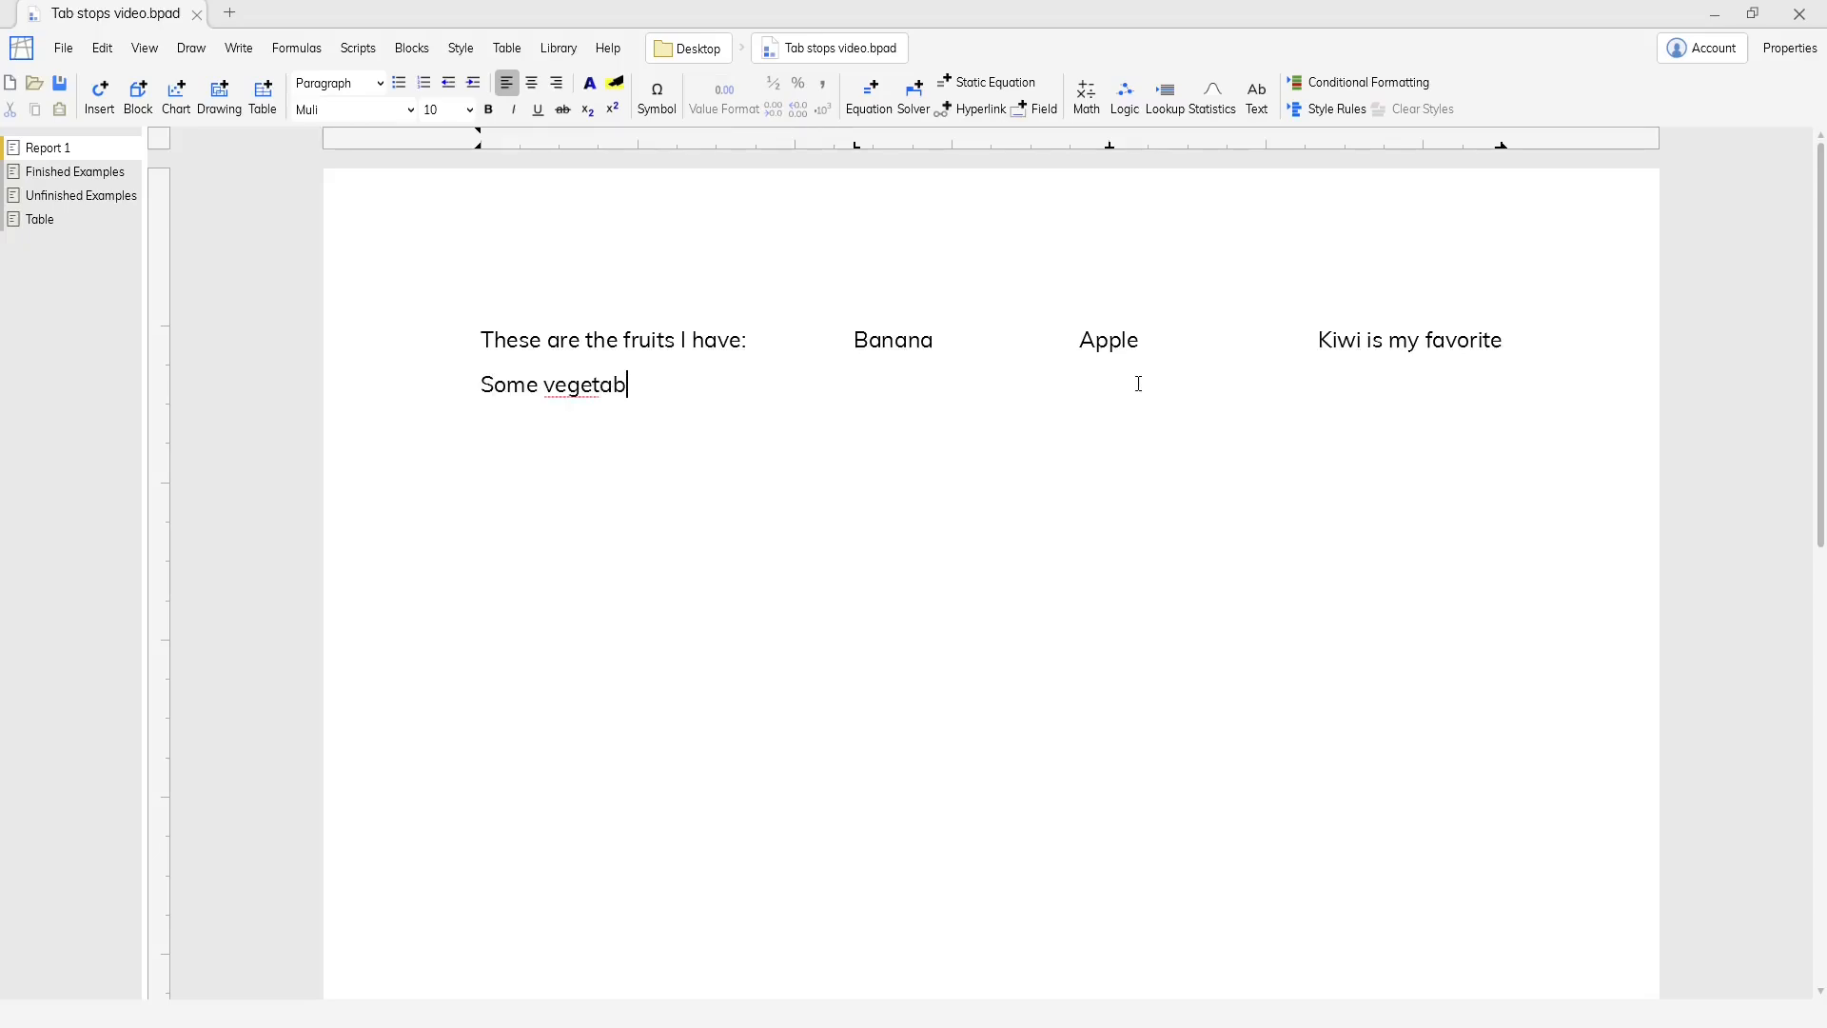
{"action": "type", "text": "les:"}
{"action": "key", "text": "Tab"}
{"action": "type", "text": "Carrot"}
{"action": "key", "text": "Tab"}
{"action": "type", "text": "Lettuce"}
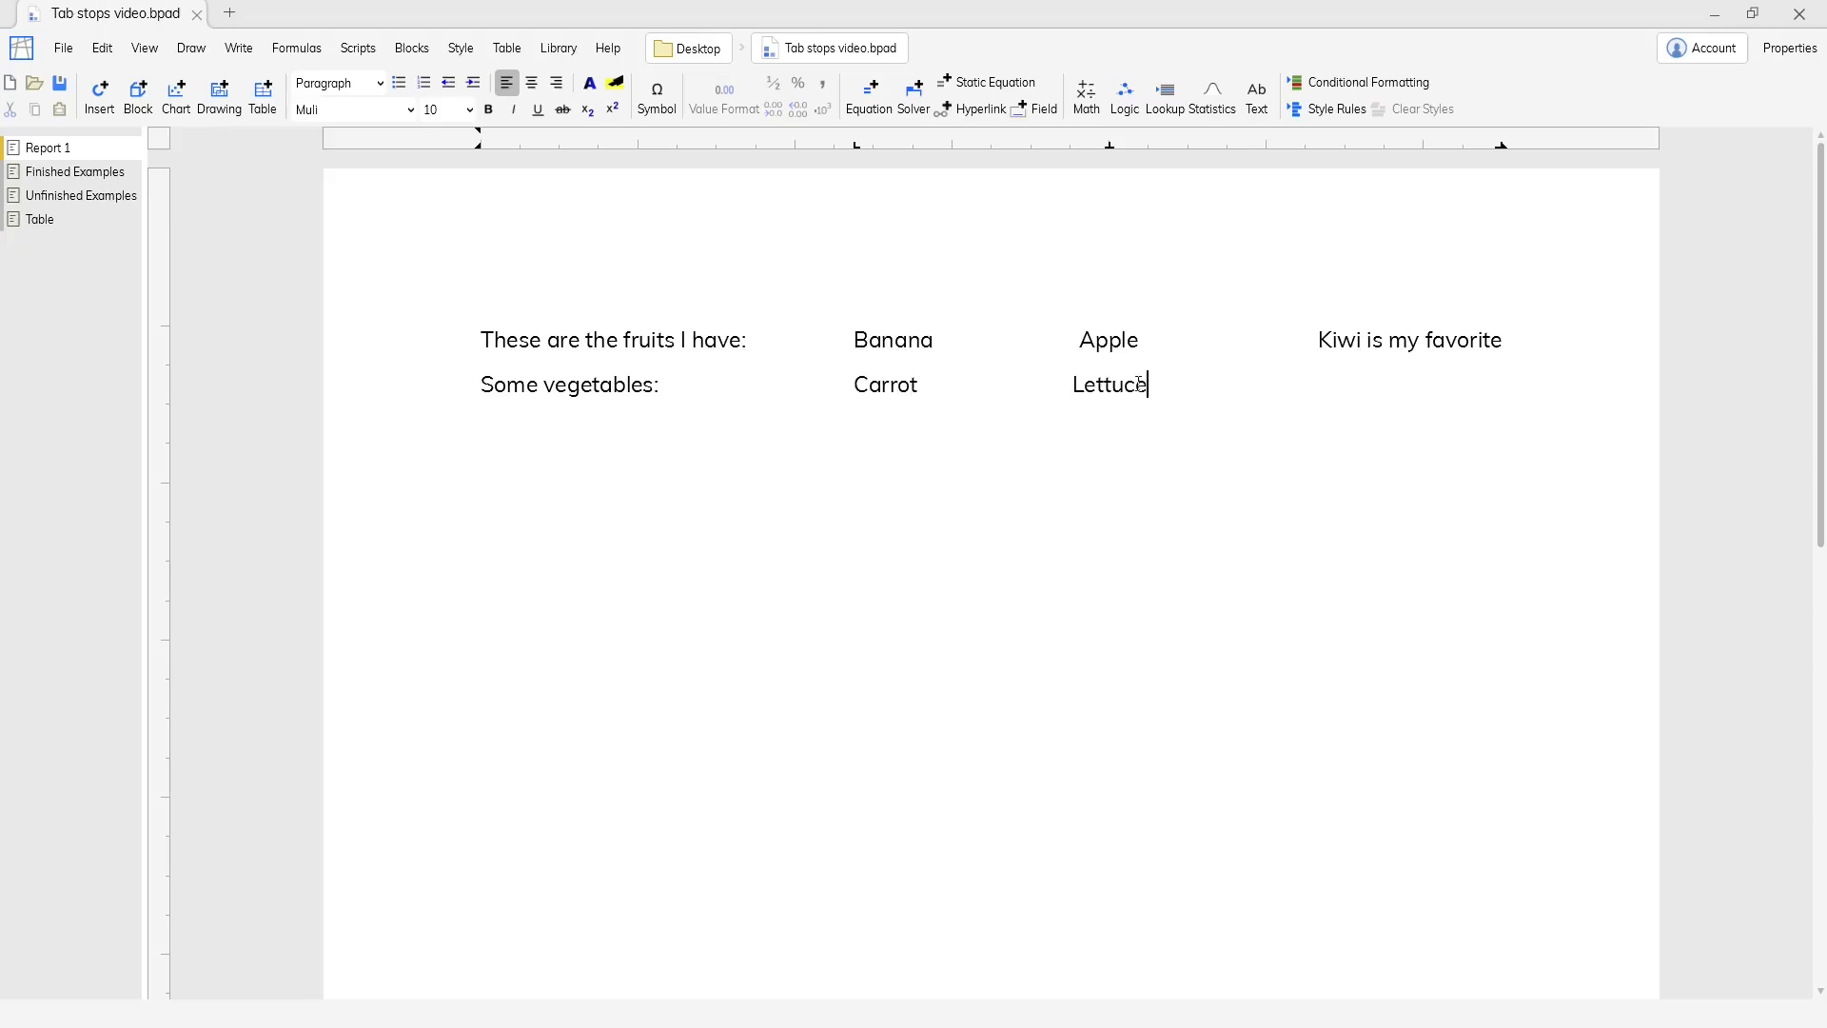
{"action": "key", "text": "Tab"}
{"action": "type", "text": "Spinach"}
With text selected across both lines, undo a trial shift of the center tab stop and move the first tab stop to 2.25 in.
{"action": "mouse_move", "coordinate": [1109, 146]}
{"action": "left_mouse_down"}
{"action": "mouse_move", "coordinate": [1263, 148]}
{"action": "mouse_move", "coordinate": [1020, 155]}
{"action": "mouse_move", "coordinate": [1208, 149]}
{"action": "mouse_move", "coordinate": [1109, 150]}
{"action": "left_mouse_up"}
{"action": "left_click", "coordinate": [1179, 381]}
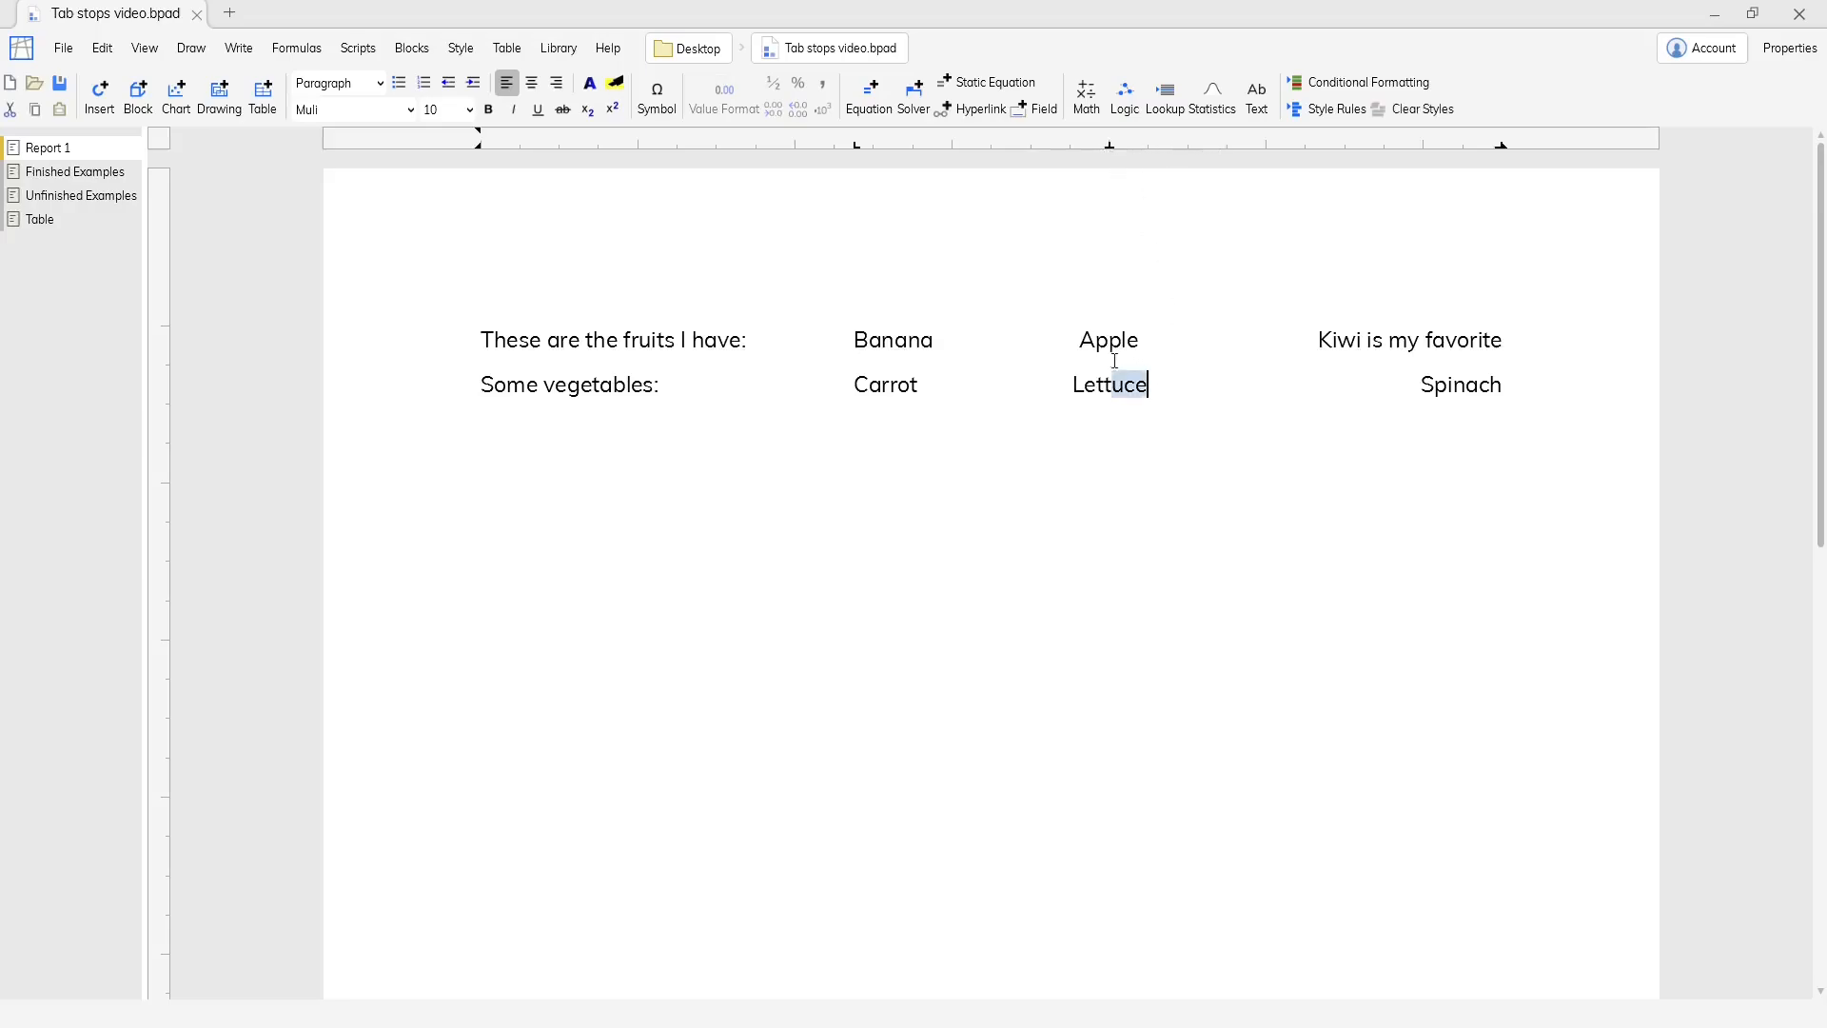
{"action": "left_click", "coordinate": [1097, 340], "text": "shift"}
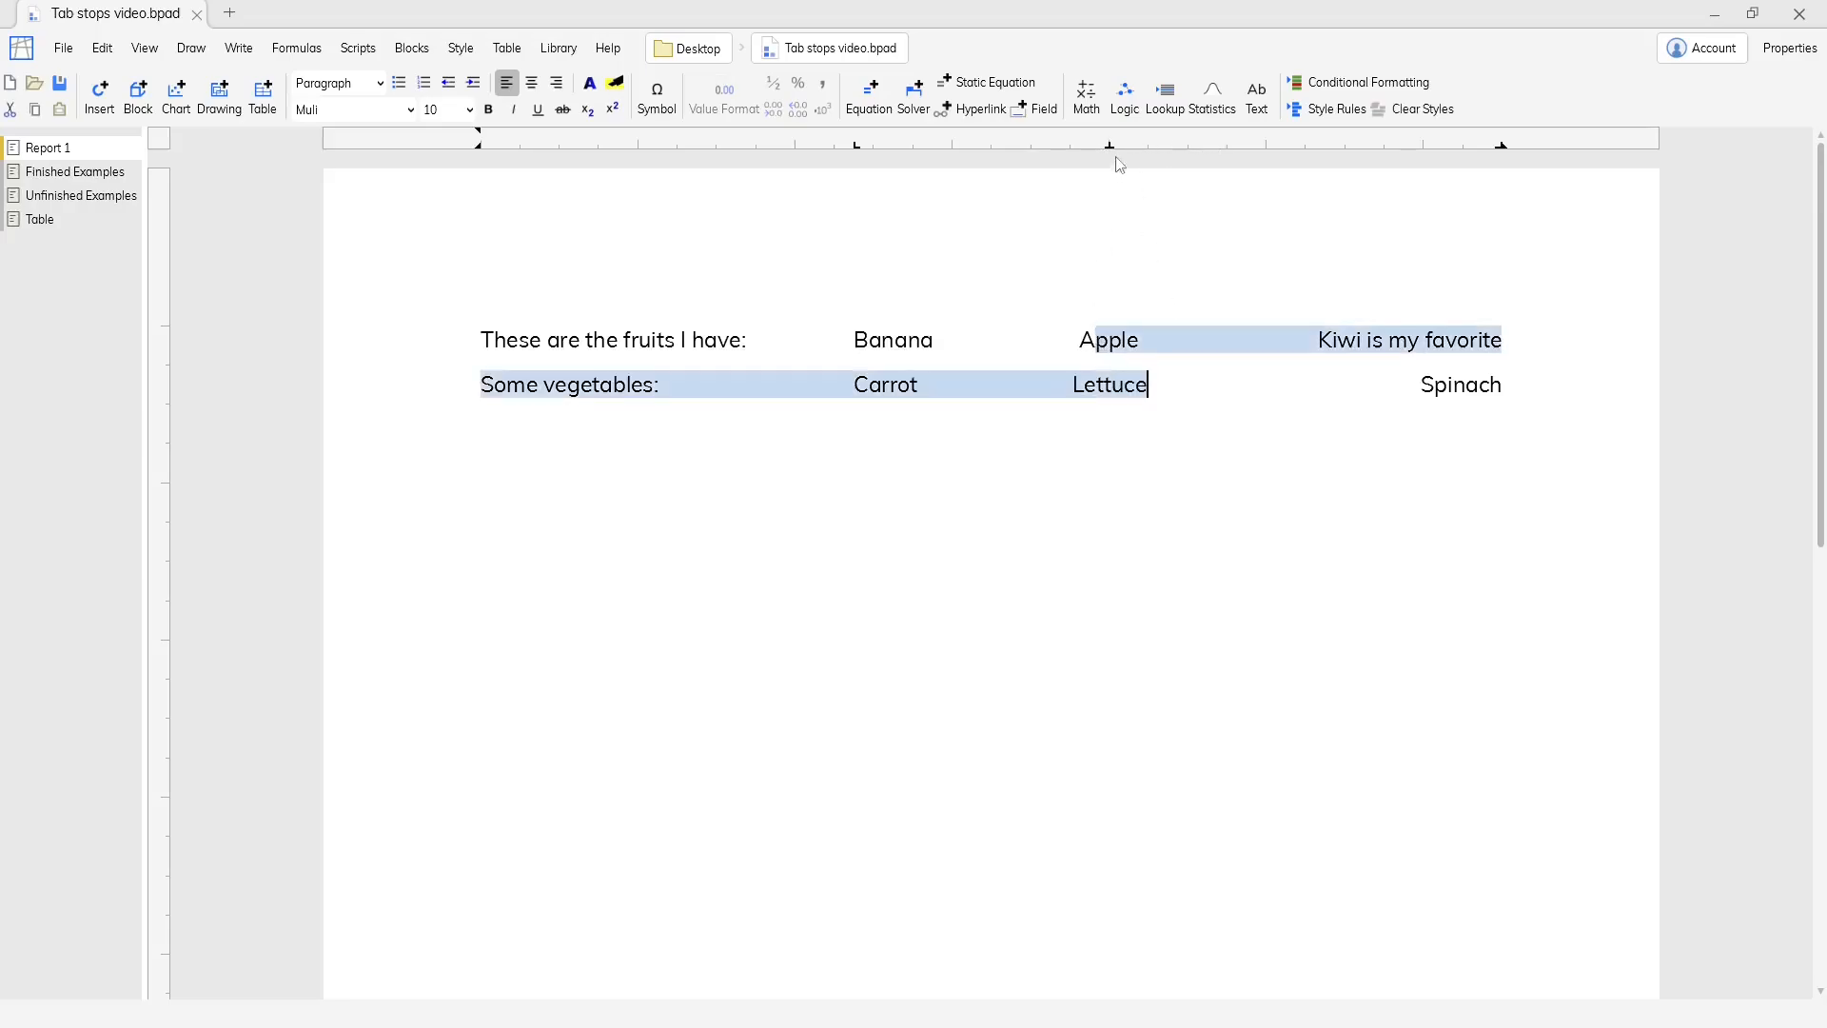
{"action": "left_click_drag", "start_coordinate": [1110, 150], "coordinate": [1031, 152]}
{"action": "key", "text": "ctrl+z"}
{"action": "left_click_drag", "start_coordinate": [844, 150], "coordinate": [836, 147]}
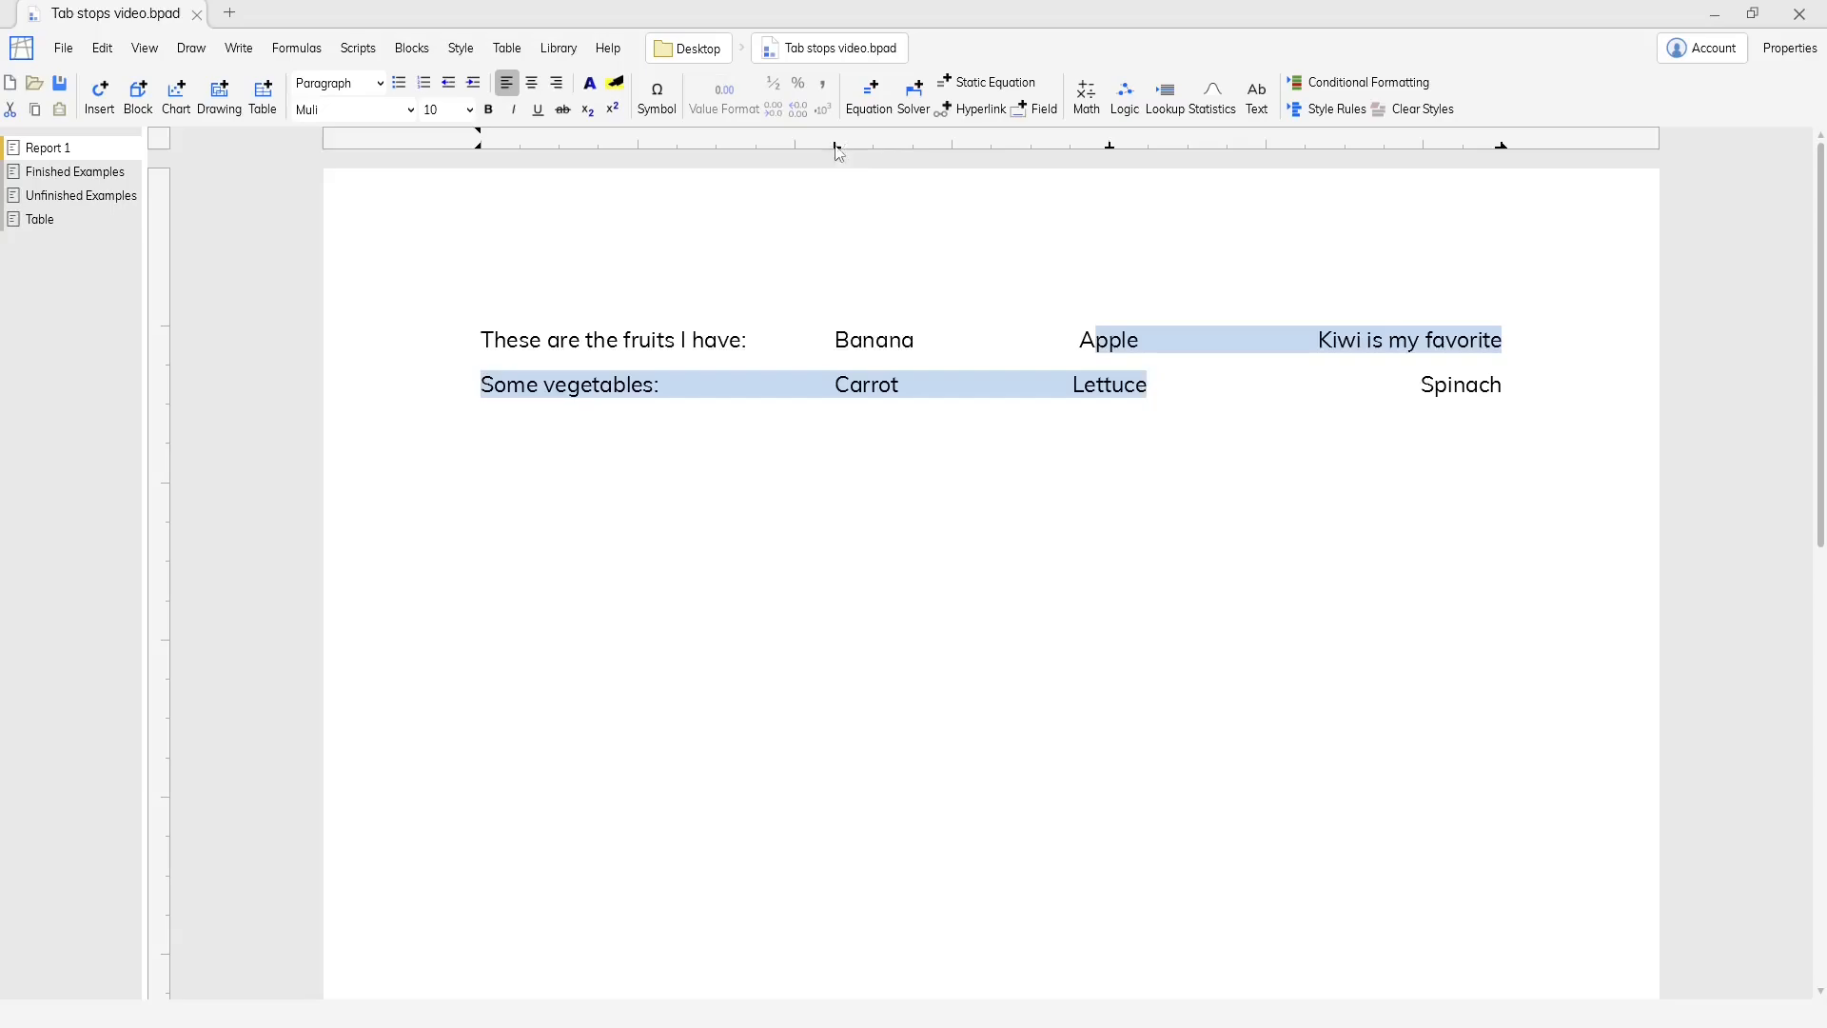
Edit the tab stops of both lines, setting the first to 2.5 in with a dotted leader and the 6.5 in stop to a dashed leader.
{"action": "right_click", "coordinate": [836, 147]}
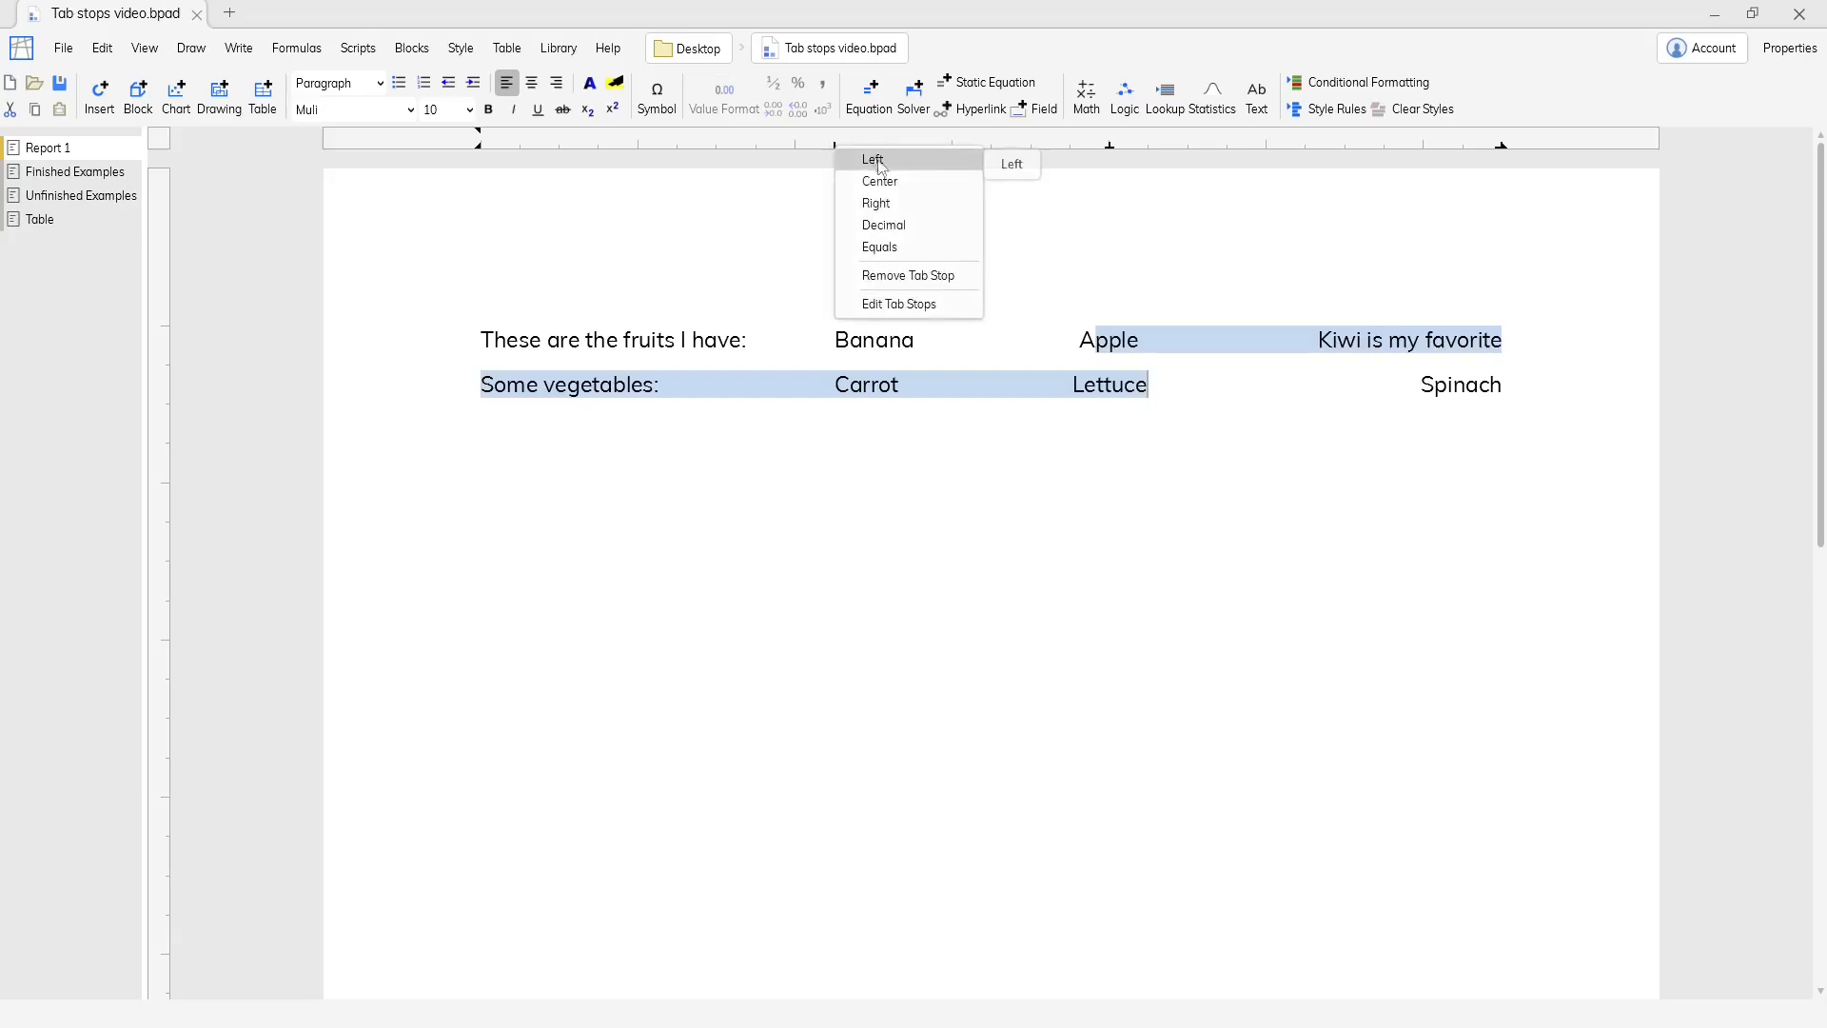
{"action": "left_click", "coordinate": [946, 305]}
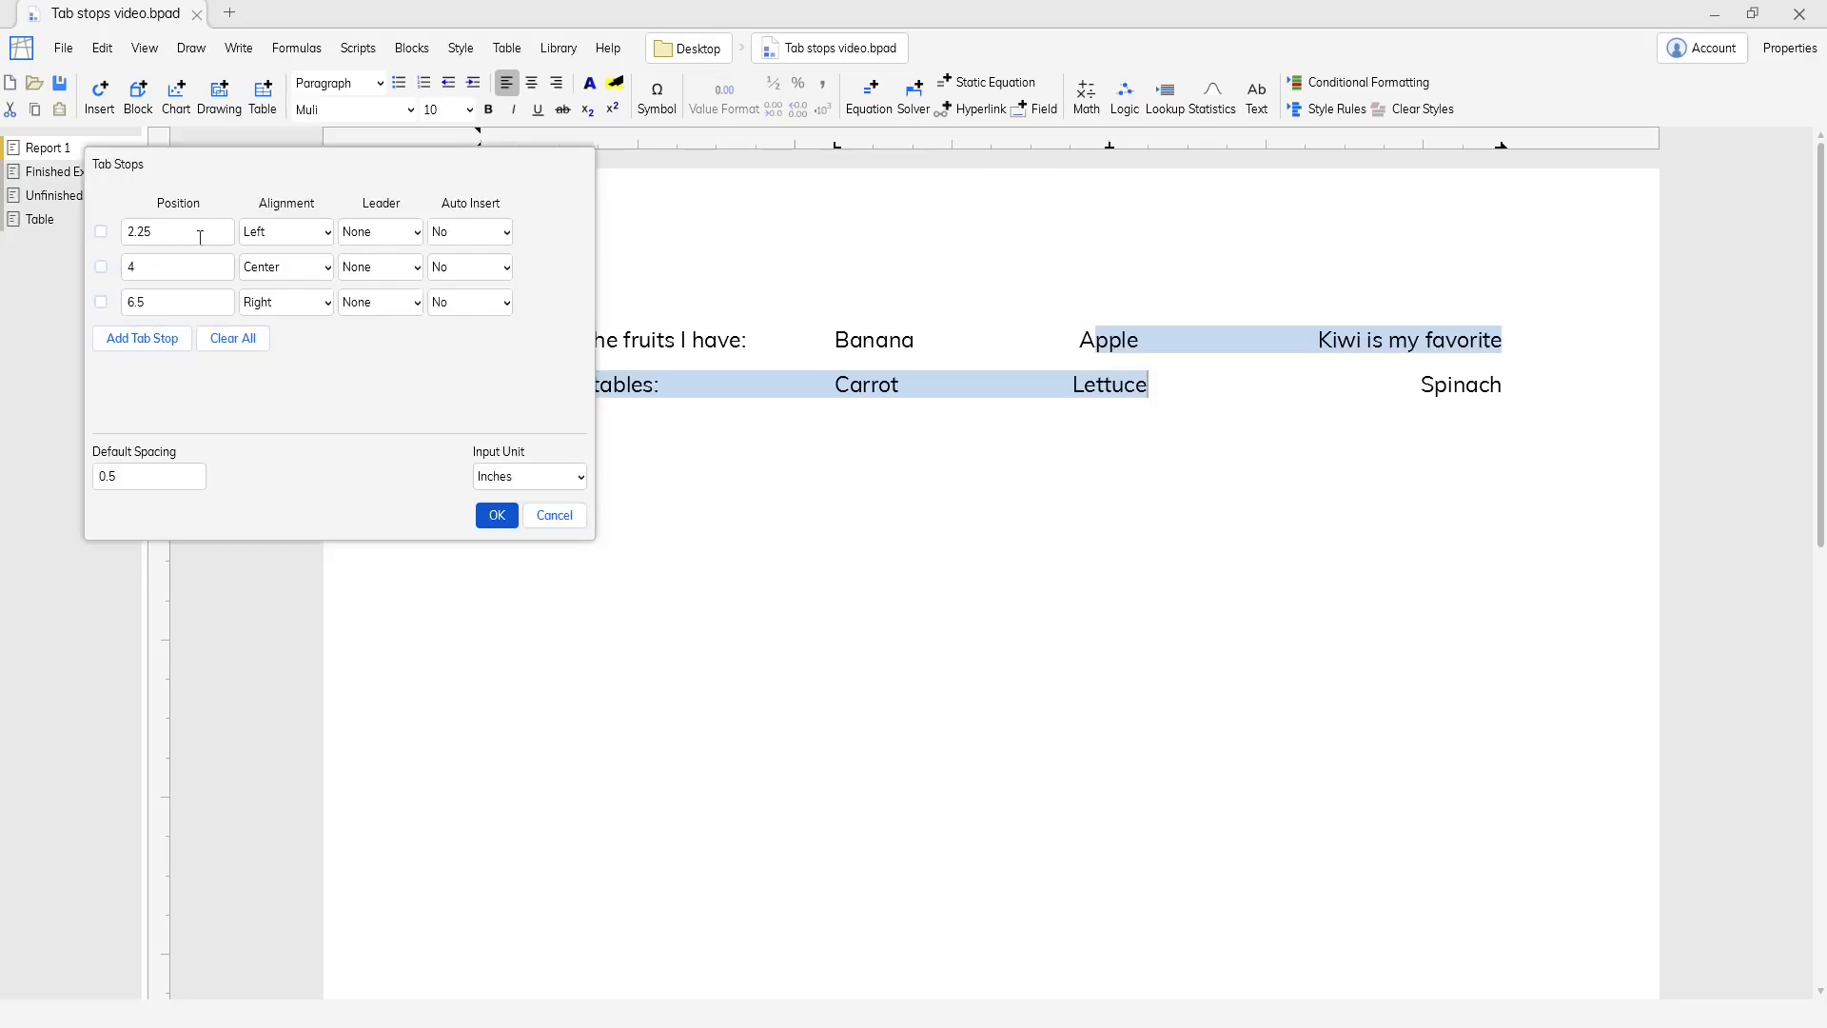
{"action": "left_click_drag", "start_coordinate": [200, 232], "coordinate": [131, 250]}
{"action": "type", "text": "2.5"}
{"action": "left_click", "coordinate": [416, 232]}
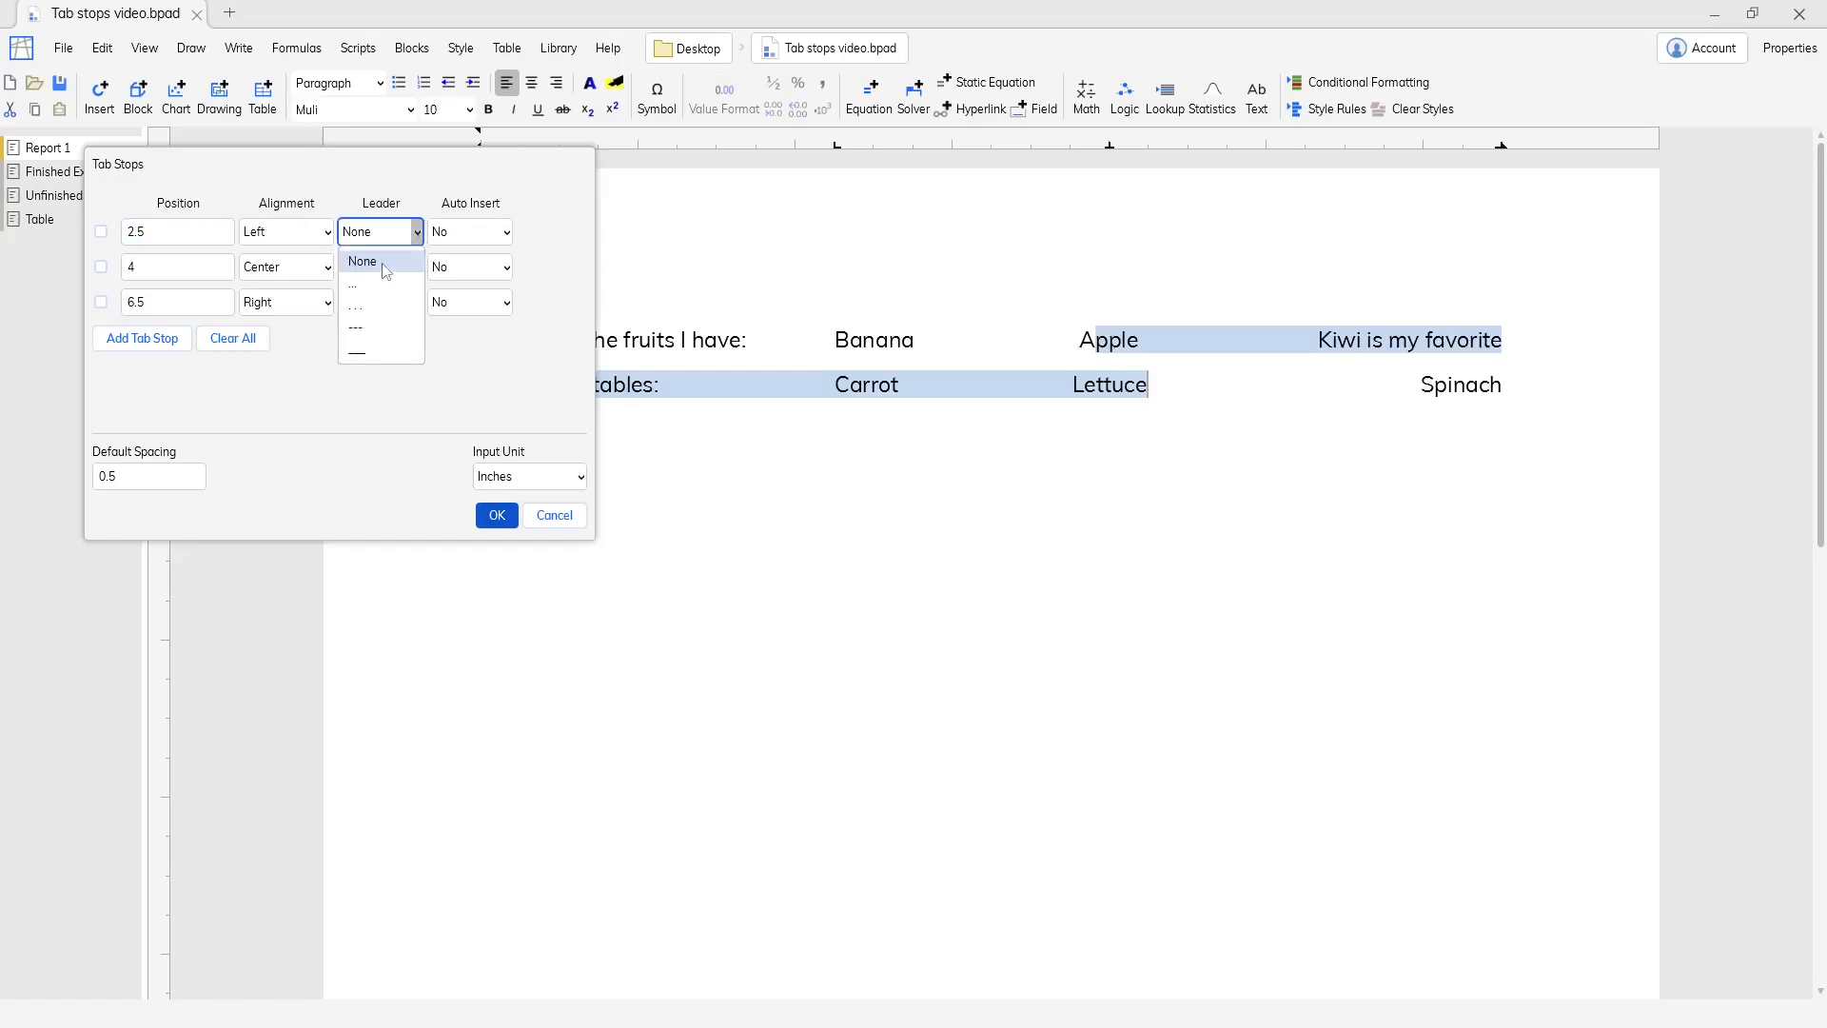
{"action": "left_click", "coordinate": [356, 285]}
{"action": "left_click", "coordinate": [400, 307]}
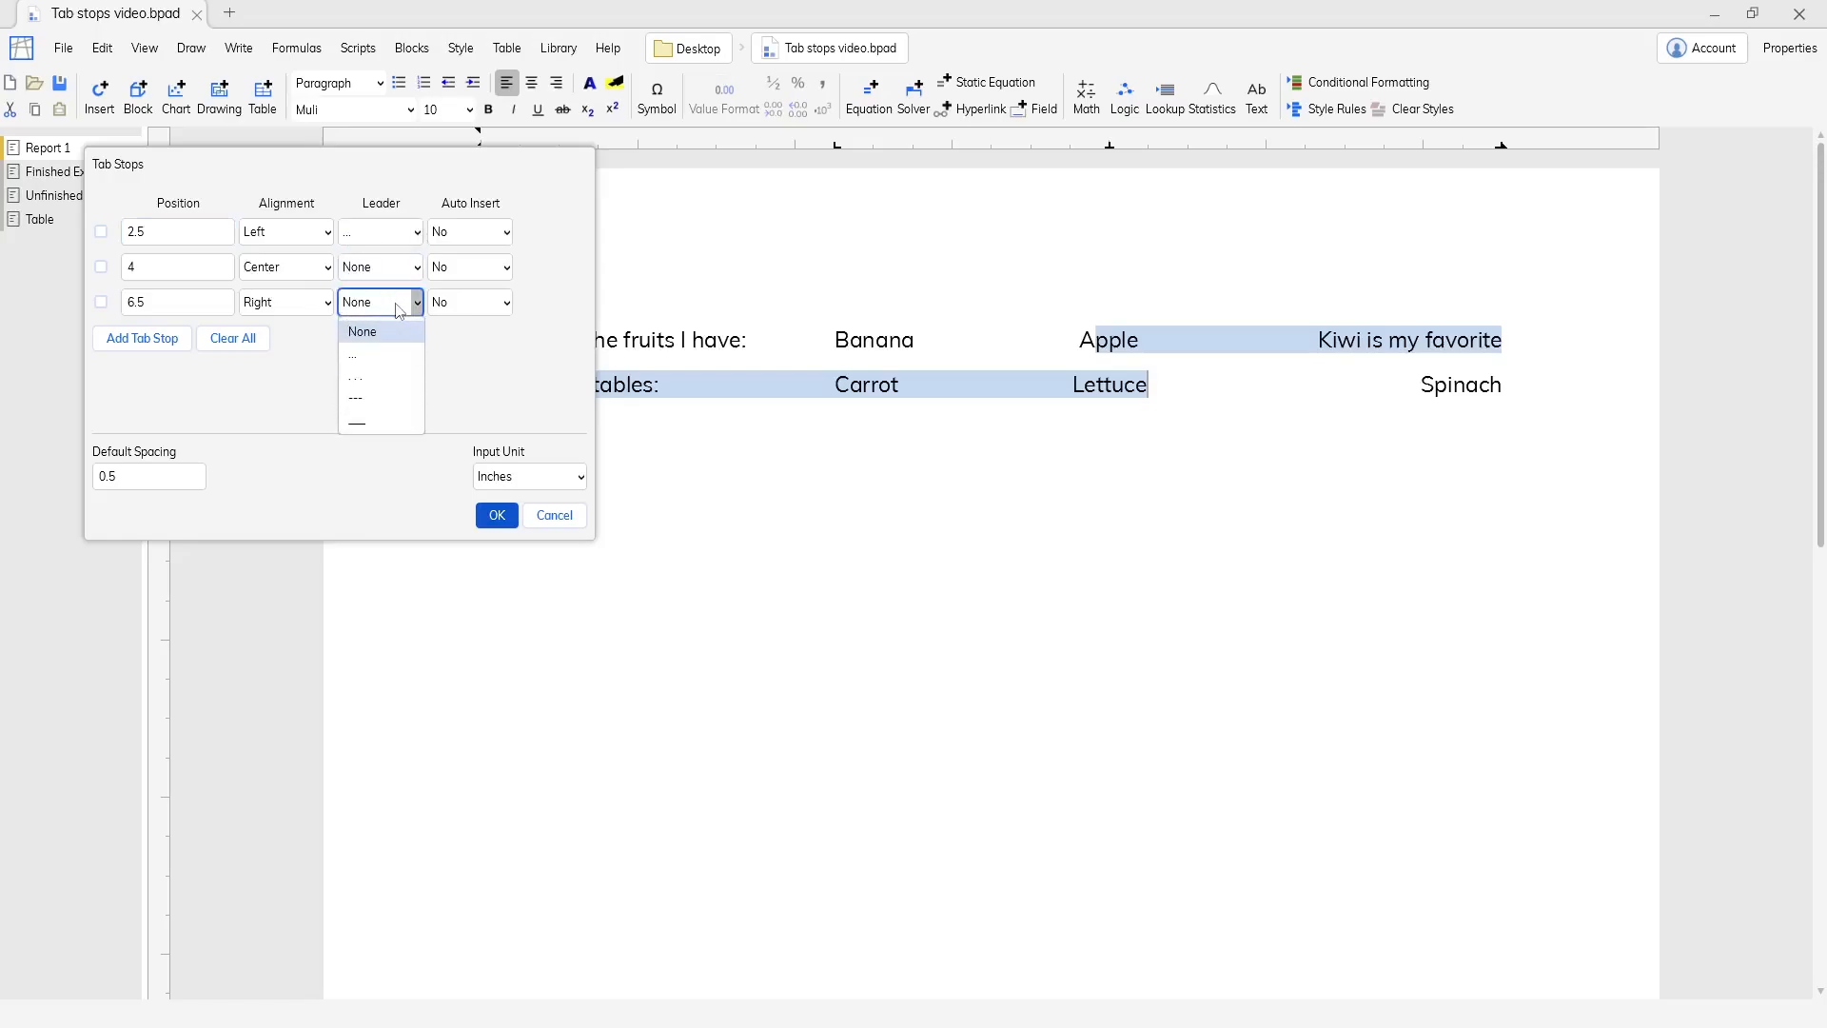
{"action": "left_click", "coordinate": [381, 400]}
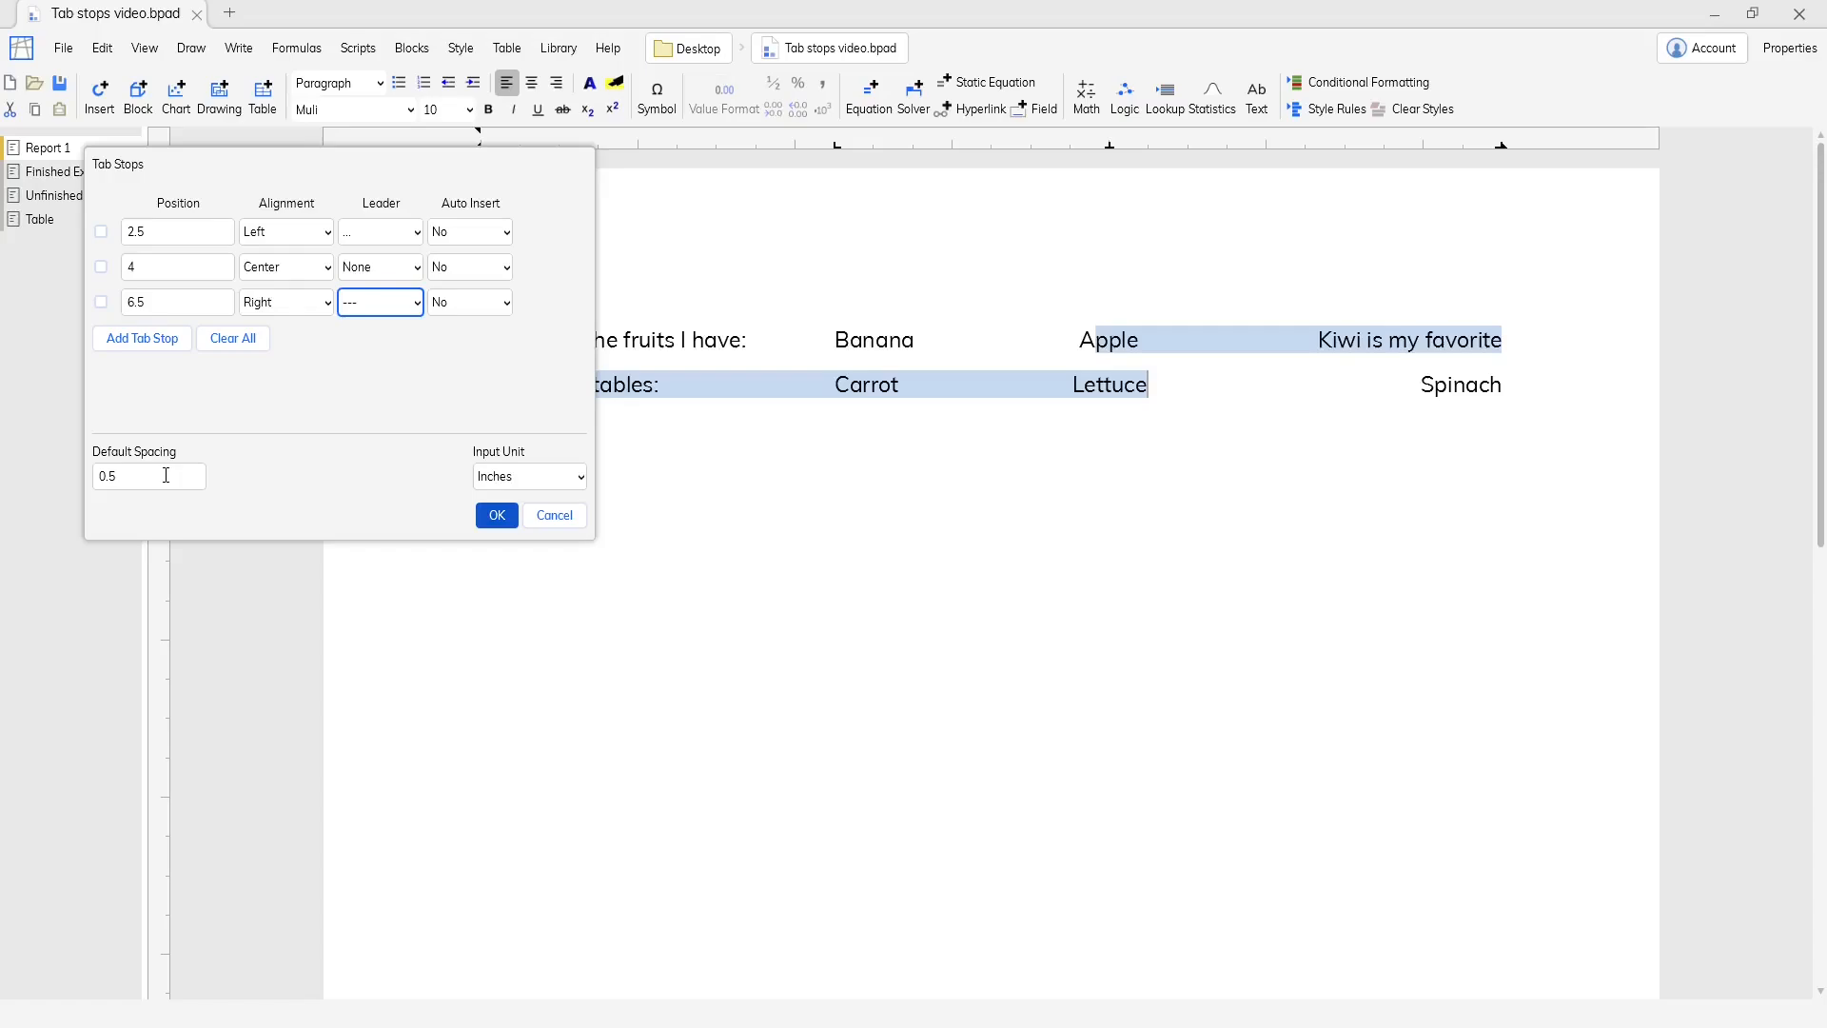
{"action": "left_click", "coordinate": [495, 515]}
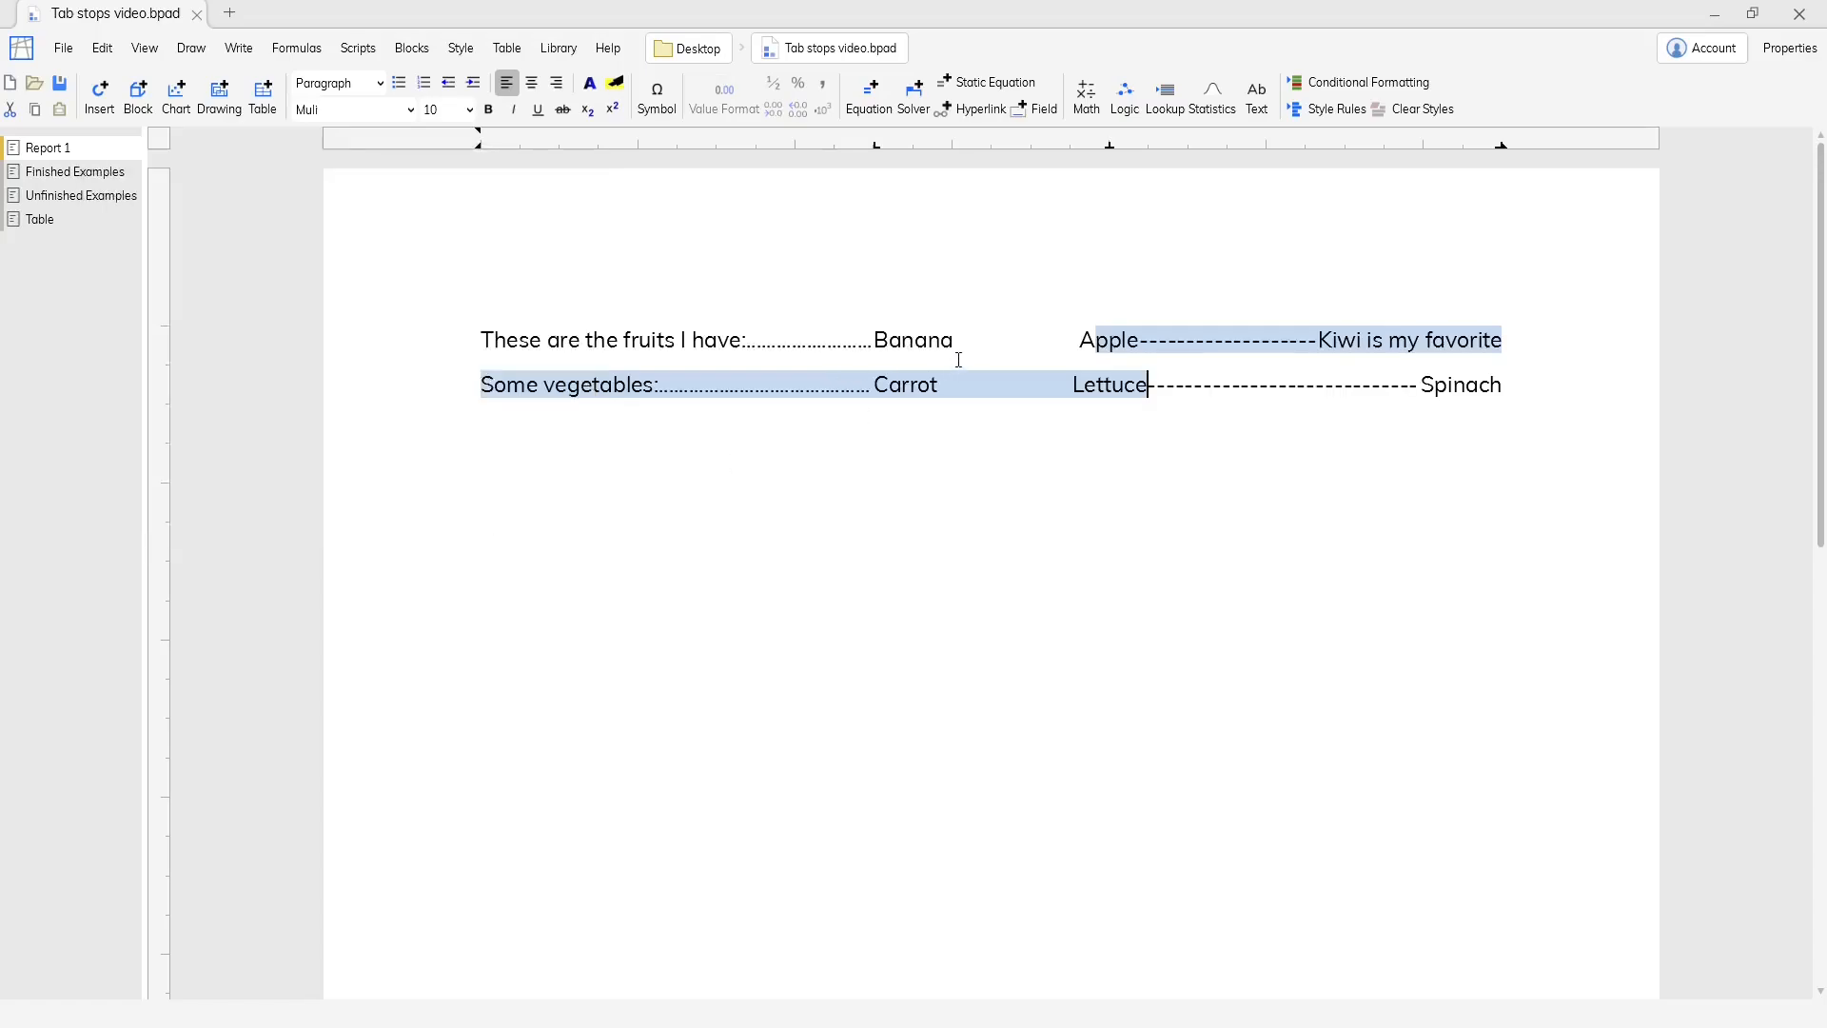
Undo the last tab stop position and leader changes.
{"action": "left_click", "coordinate": [1187, 380]}
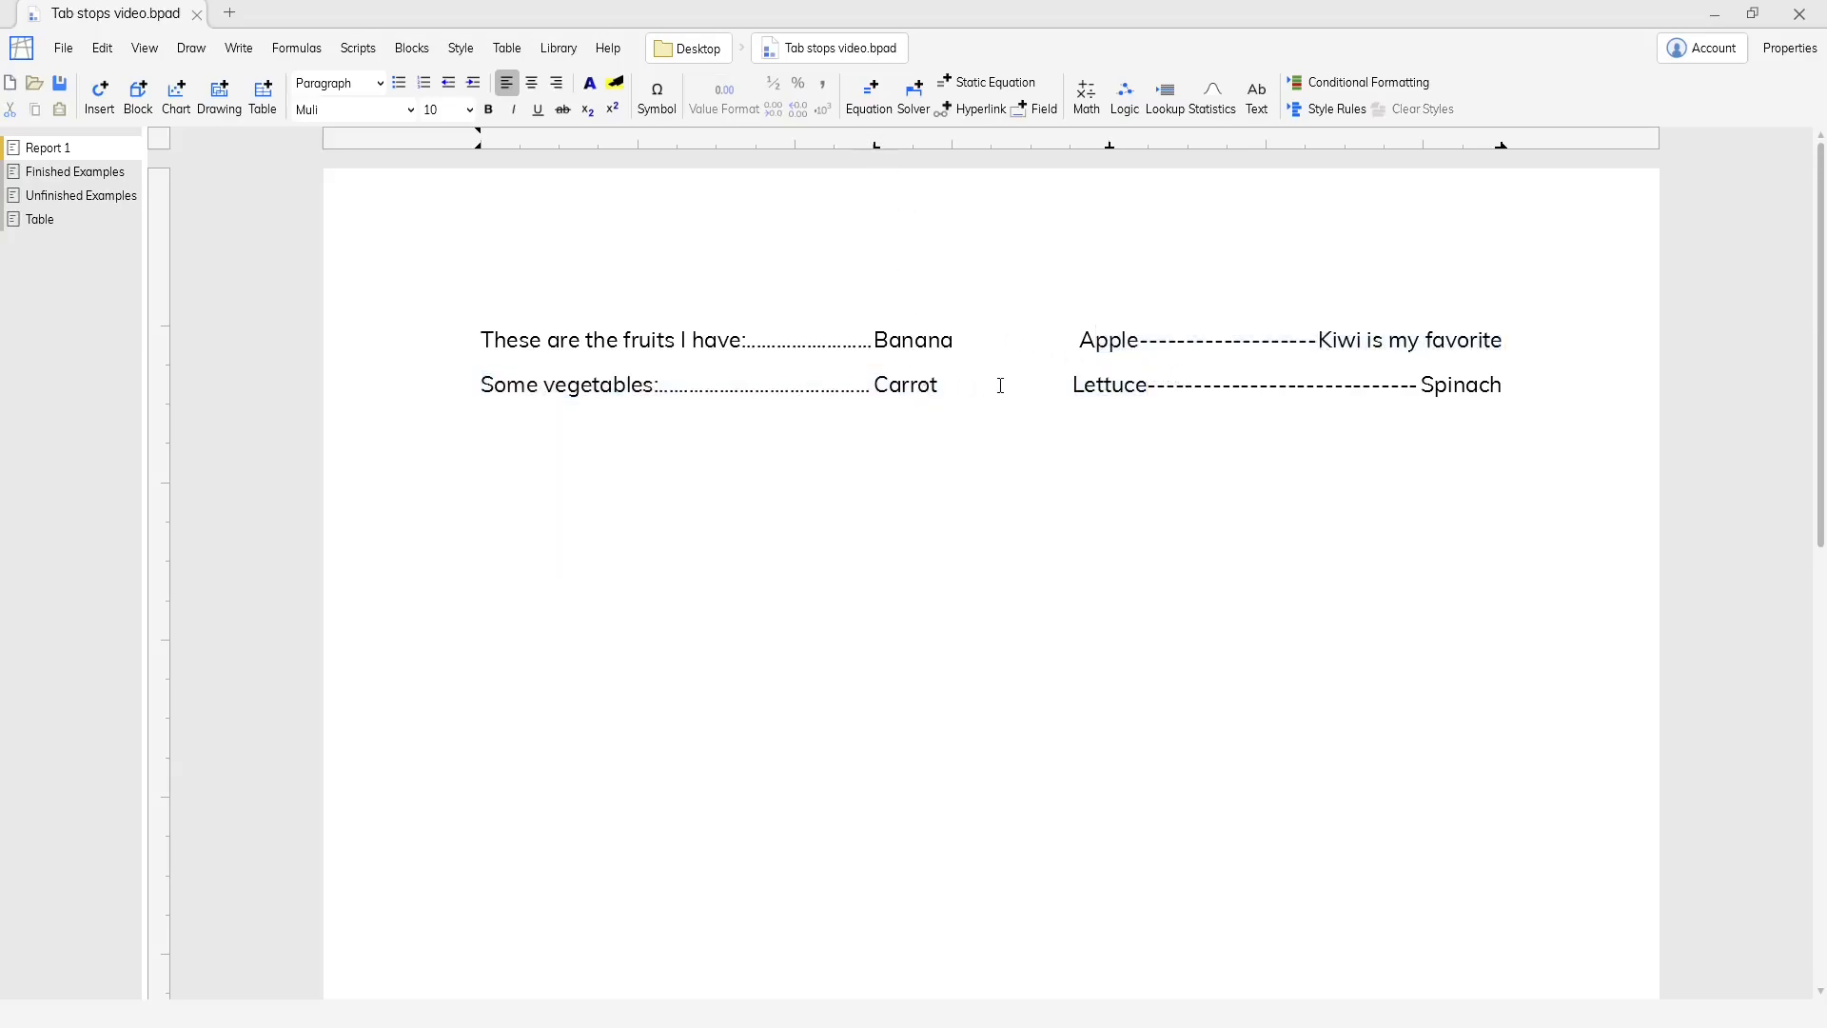
{"action": "key", "text": "ctrl+z"}
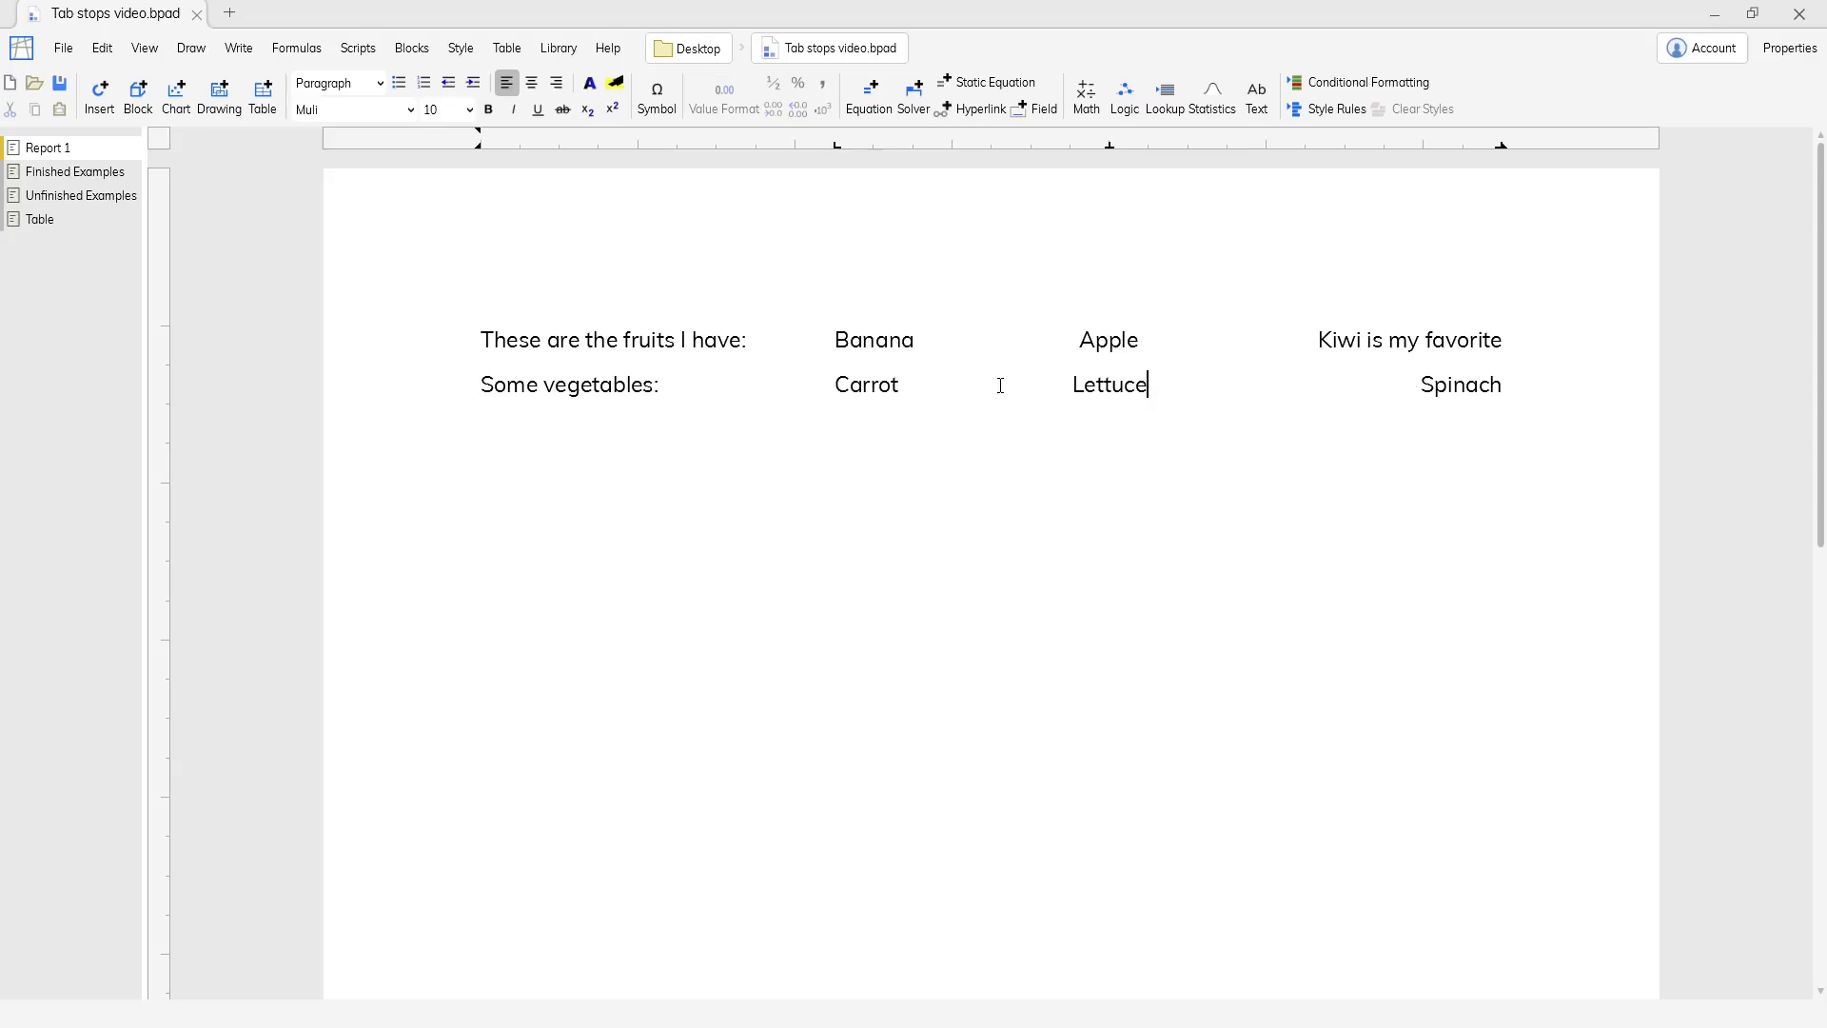
Review the tab stop settings of both lines through their paragraph properties, leaving without edits.
{"action": "left_click", "coordinate": [1024, 383]}
{"action": "left_click_drag", "start_coordinate": [1024, 384], "coordinate": [875, 339]}
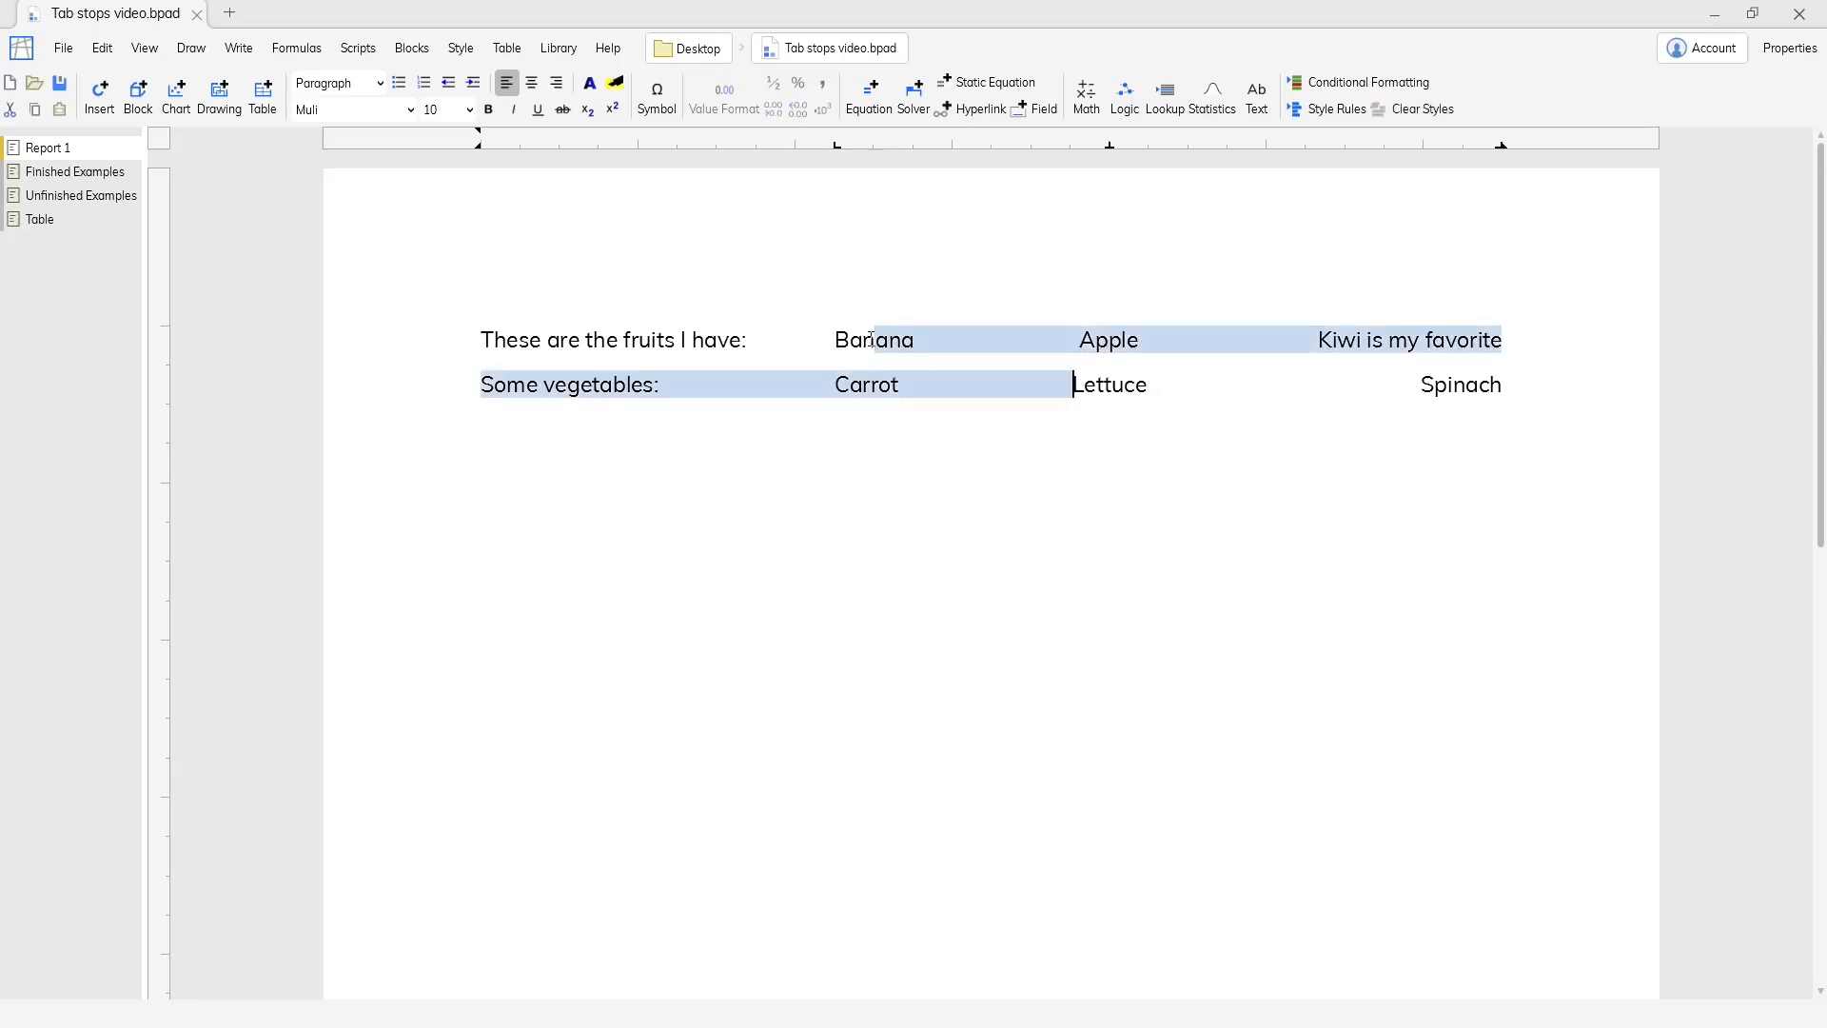
{"action": "left_click", "coordinate": [1790, 48]}
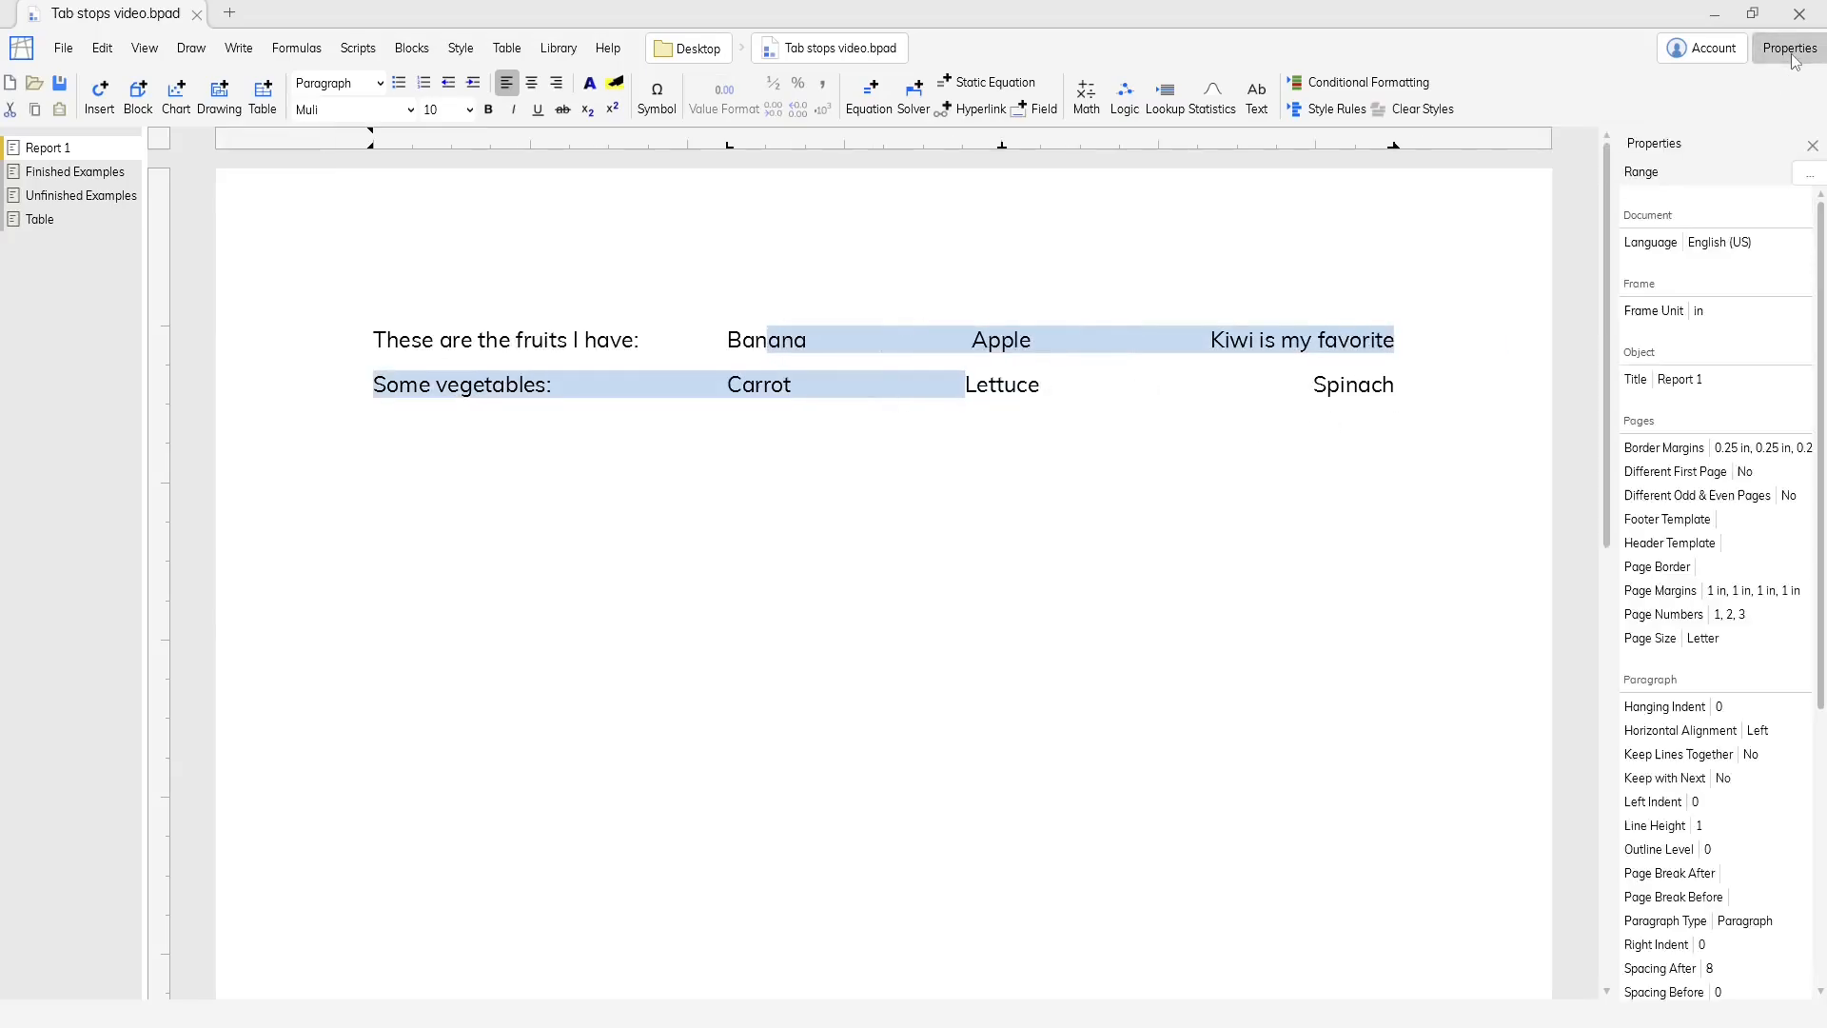
{"action": "scroll", "coordinate": [1783, 636], "scroll_direction": "down", "scroll_amount": 4}
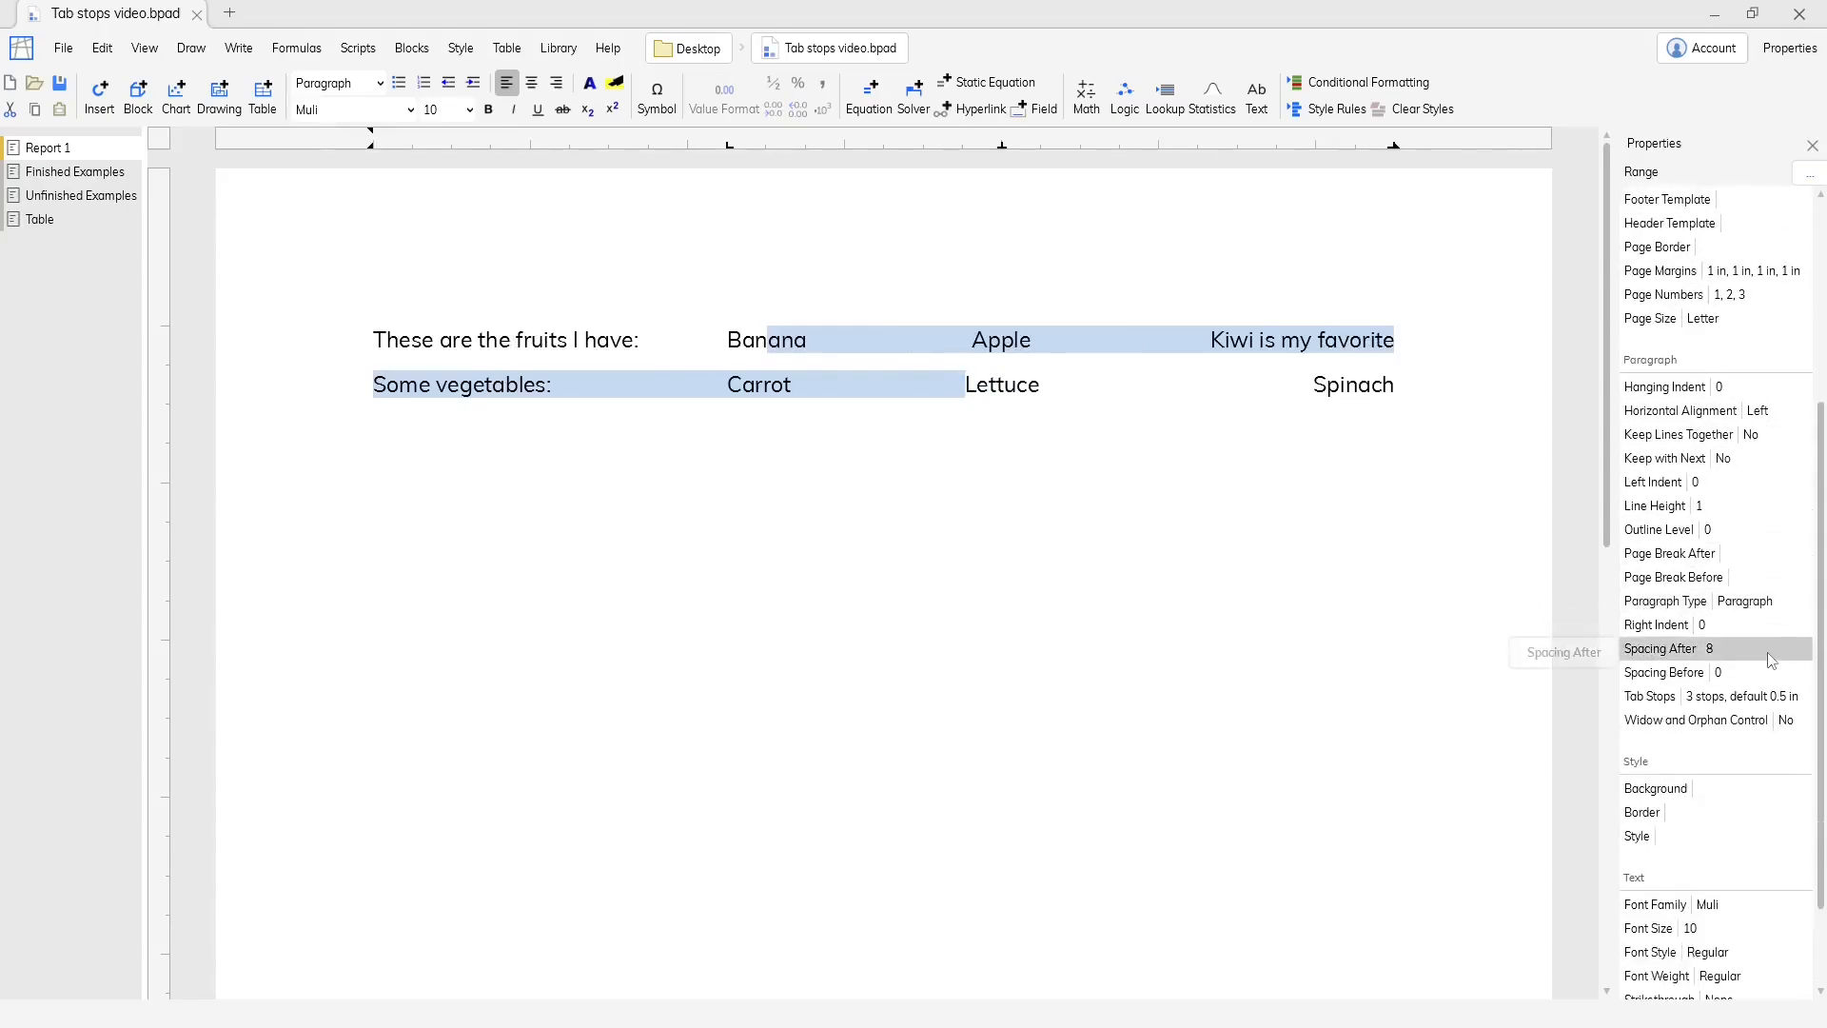
{"action": "left_click", "coordinate": [1754, 657]}
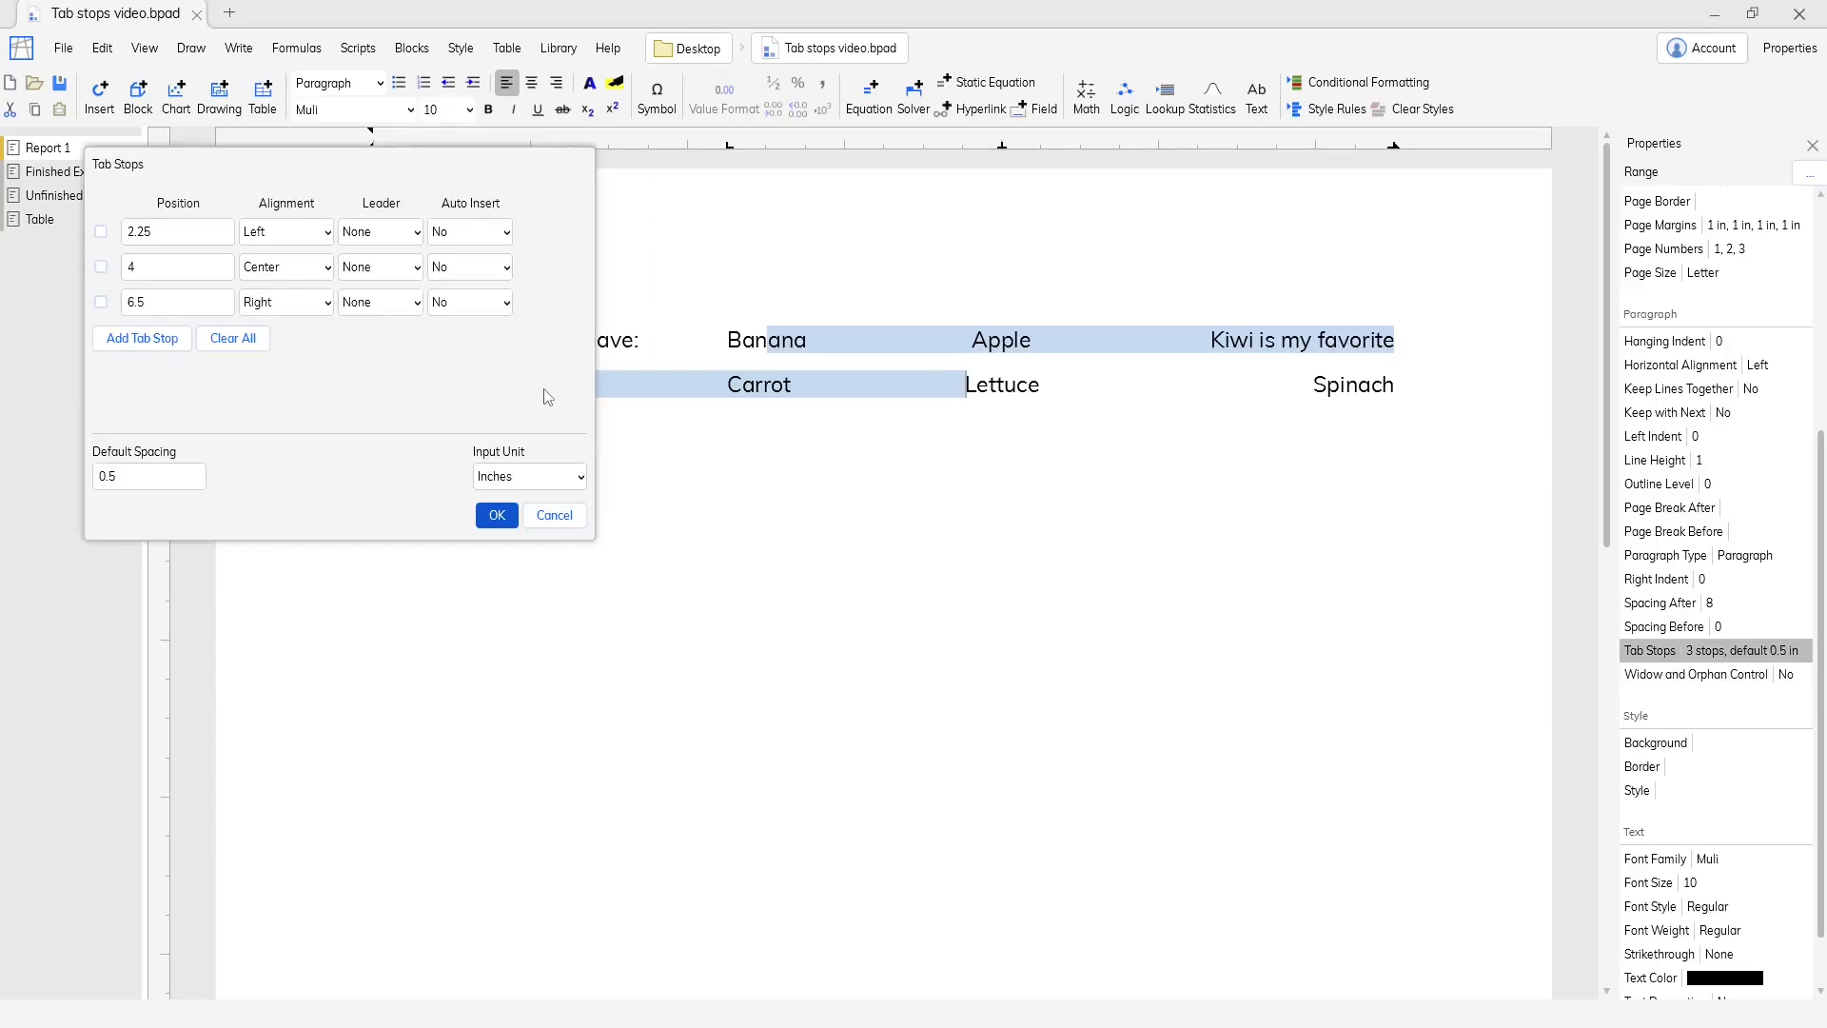
{"action": "left_click", "coordinate": [555, 515]}
{"action": "left_click", "coordinate": [1087, 394]}
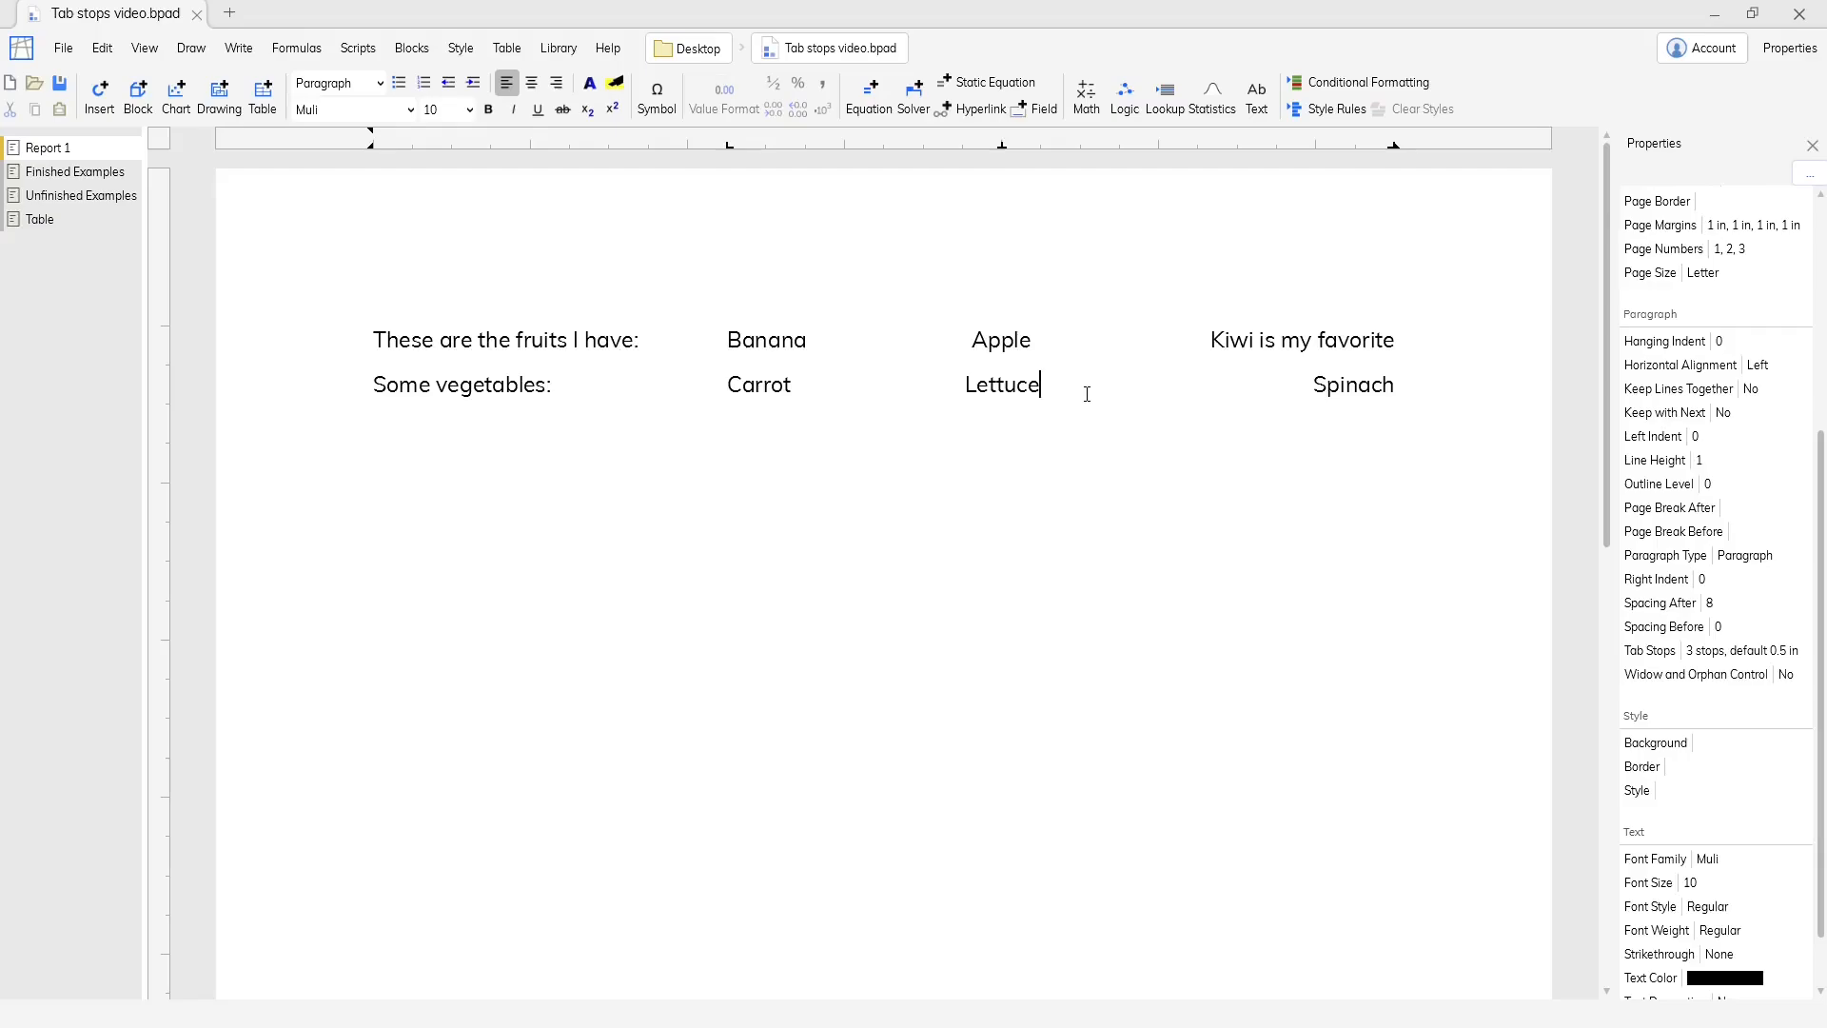
Create a style rule for objects of type Non-Outline Paragraph in the Report1 container.
{"action": "left_click", "coordinate": [461, 54]}
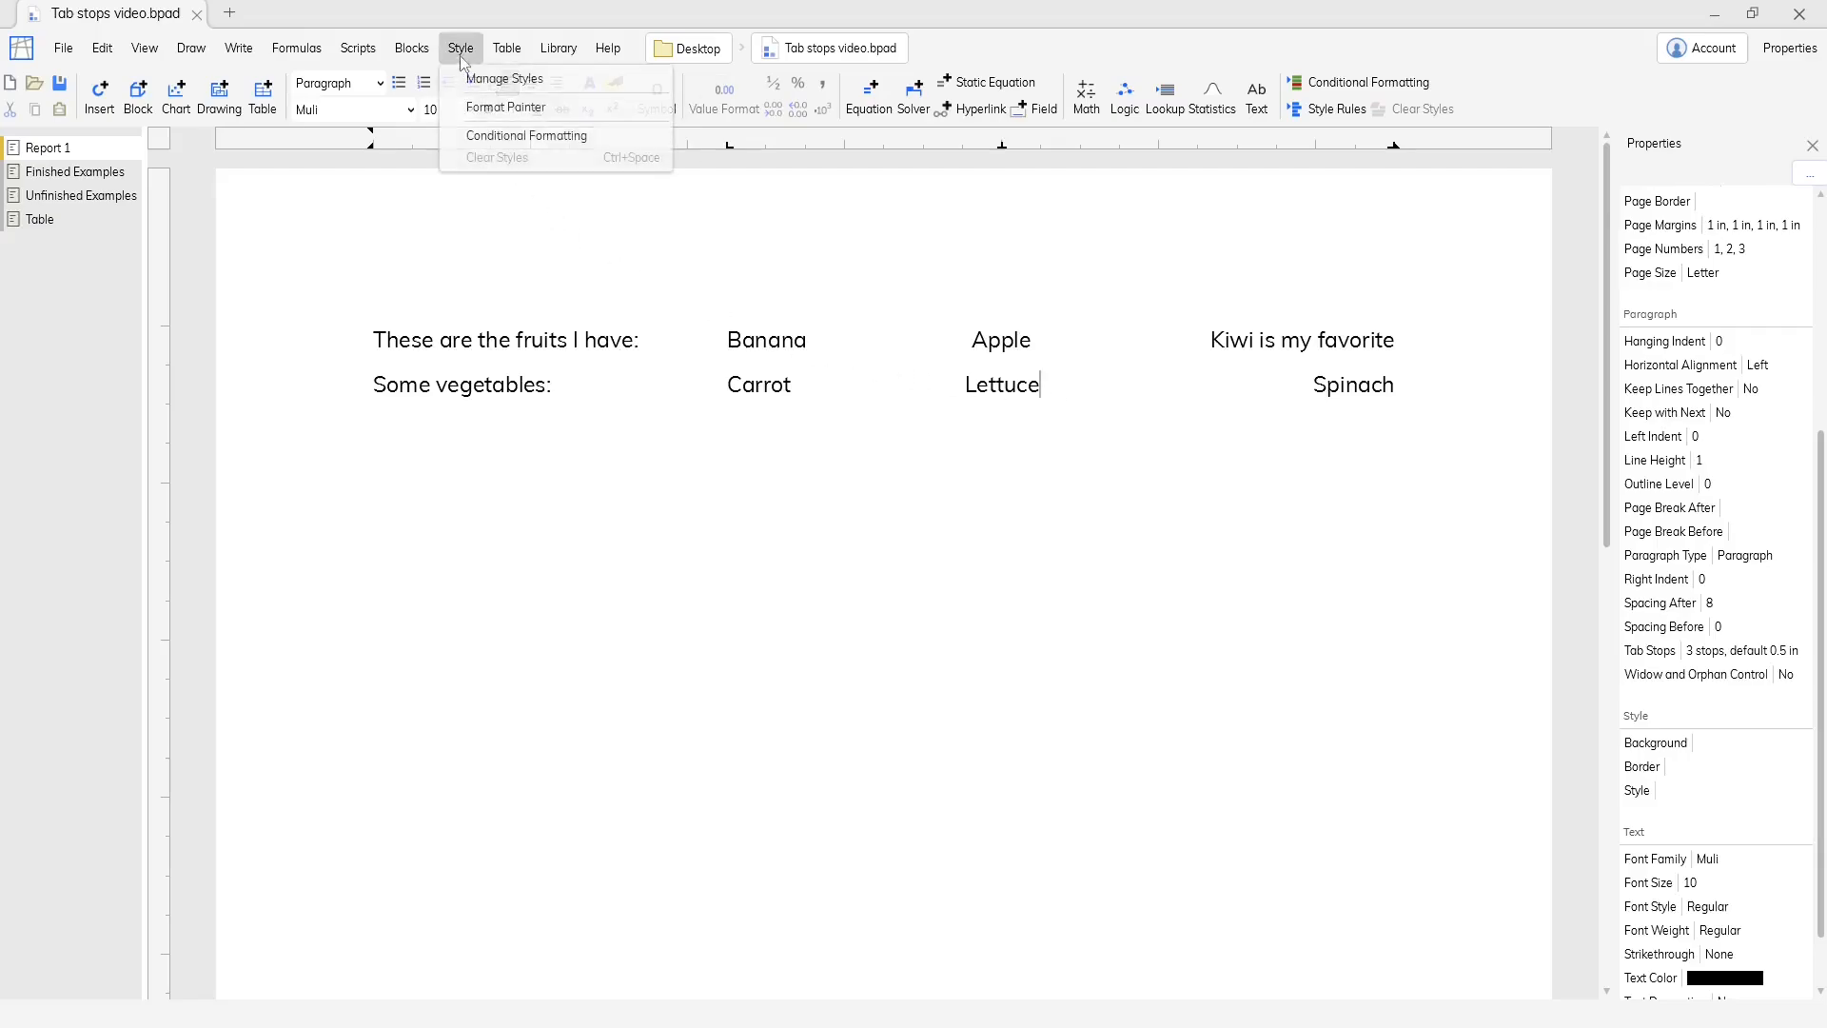
{"action": "left_click", "coordinate": [505, 78]}
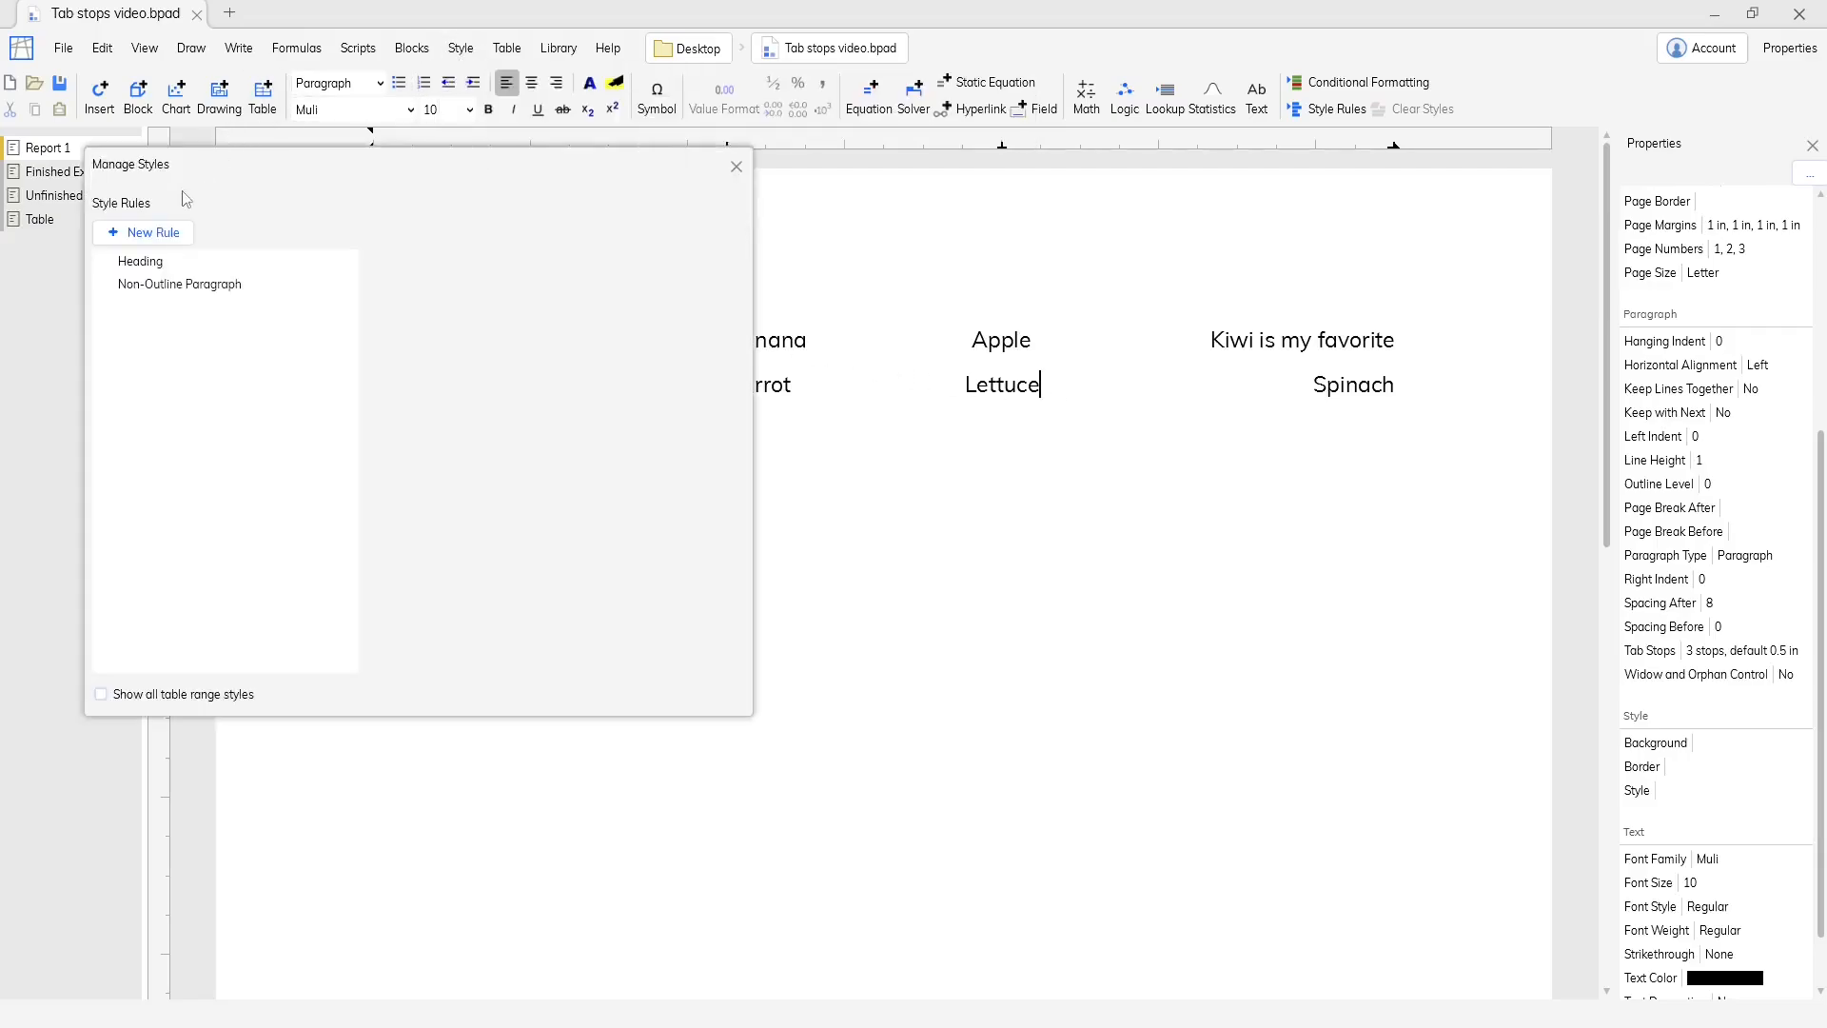
{"action": "left_click", "coordinate": [171, 233]}
{"action": "left_click", "coordinate": [491, 241]}
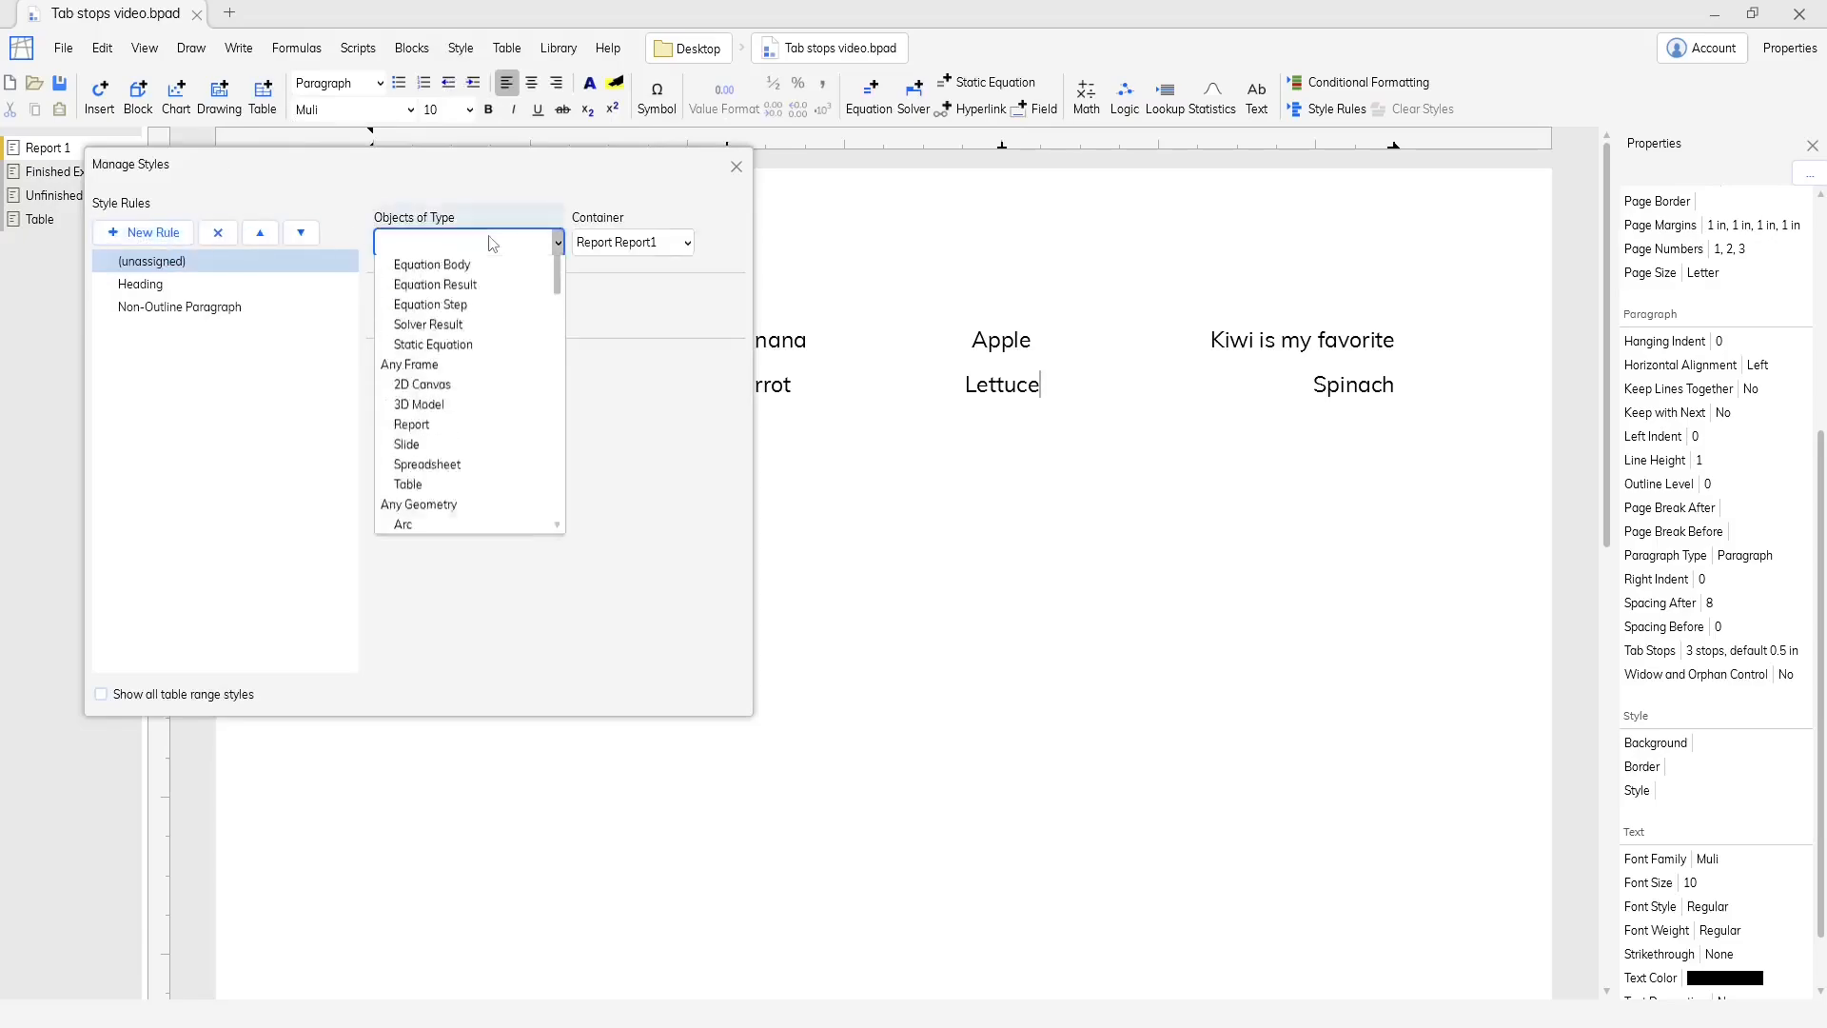
{"action": "scroll", "coordinate": [521, 363], "scroll_direction": "down", "scroll_amount": 15}
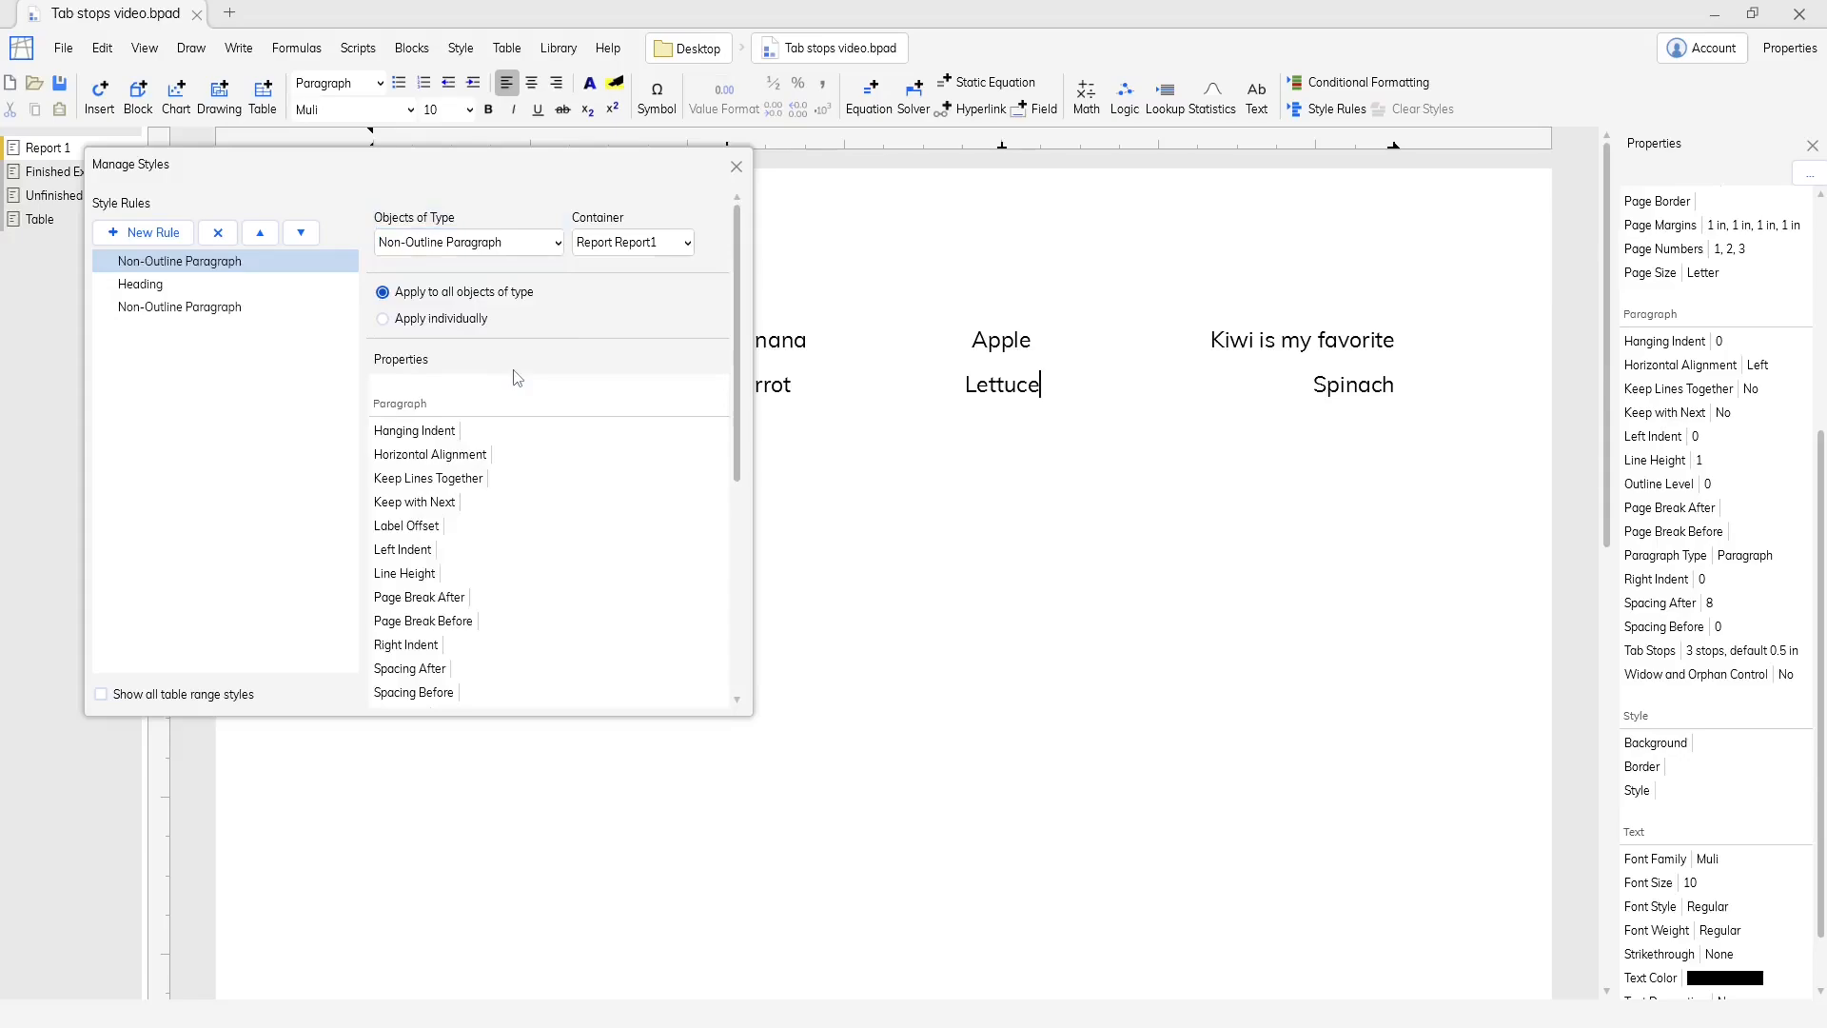
Try adding tab stops at 0.5, 1 and 1.5 in to the new Non-Outline Paragraph style rule.
{"action": "scroll", "coordinate": [574, 529], "scroll_direction": "down", "scroll_amount": 3}
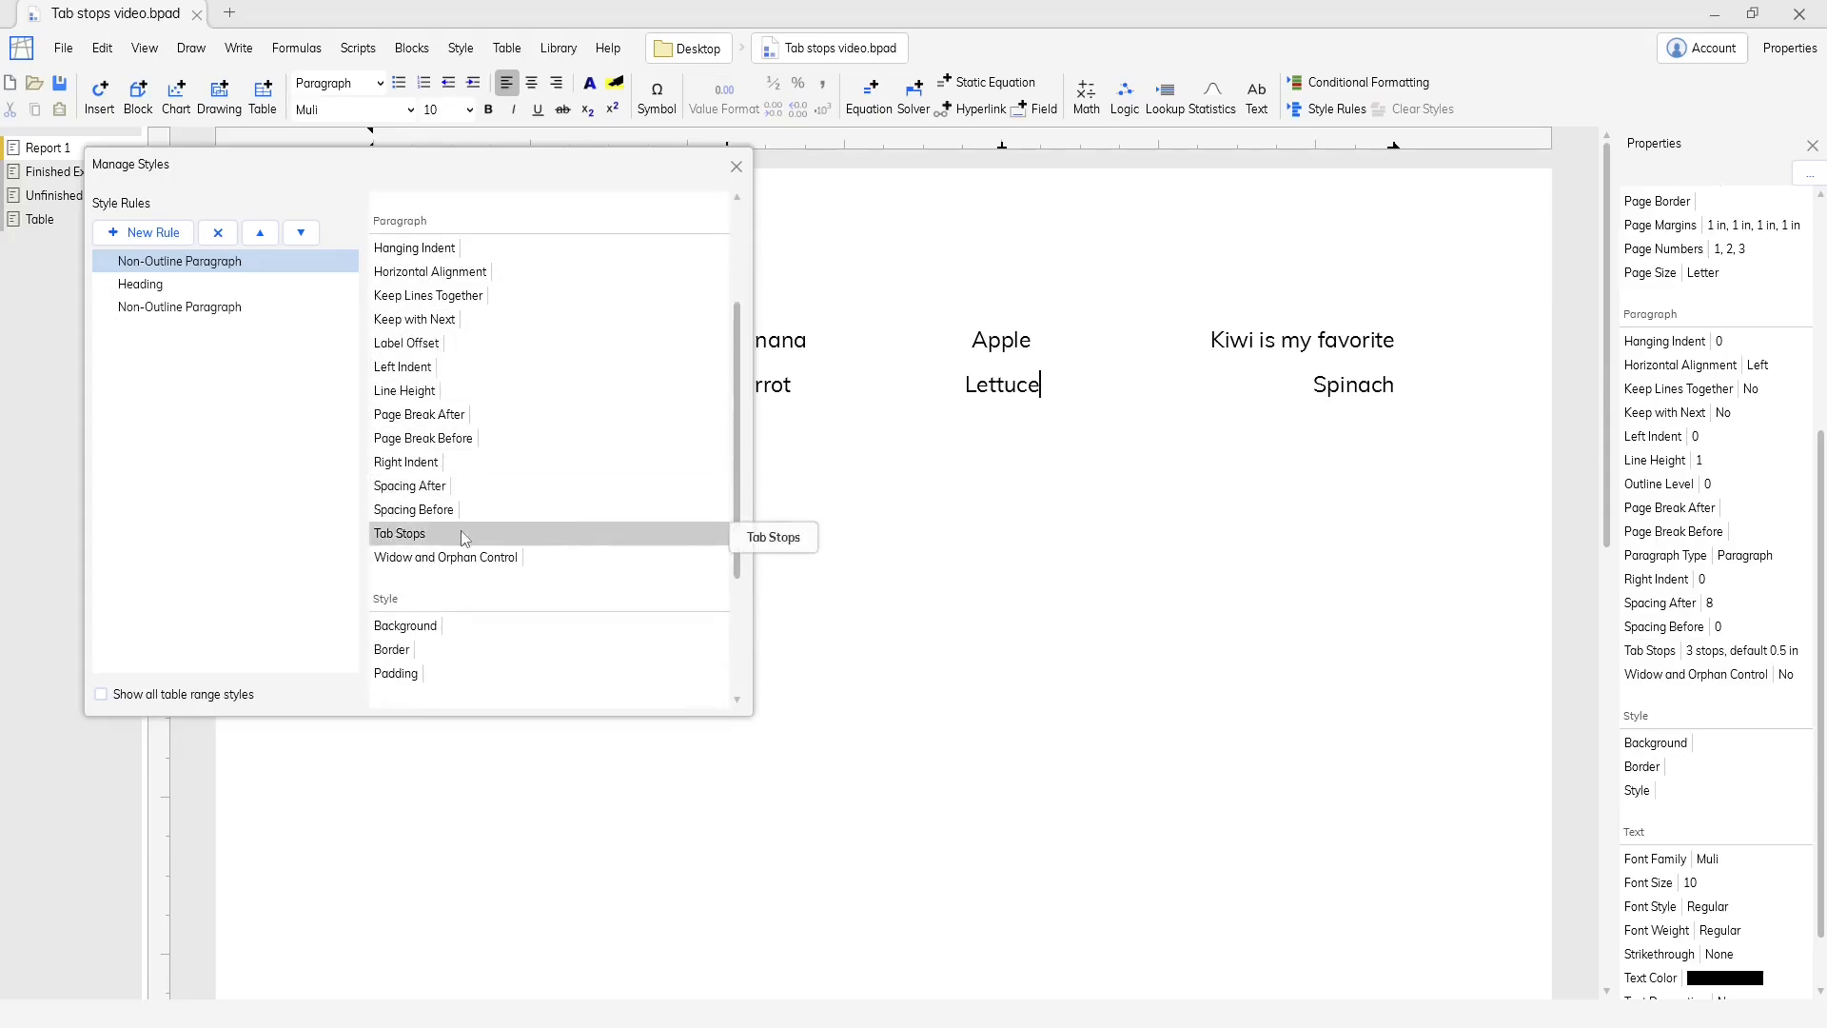
{"action": "left_click", "coordinate": [461, 535]}
{"action": "left_click_drag", "start_coordinate": [403, 186], "coordinate": [711, 240]}
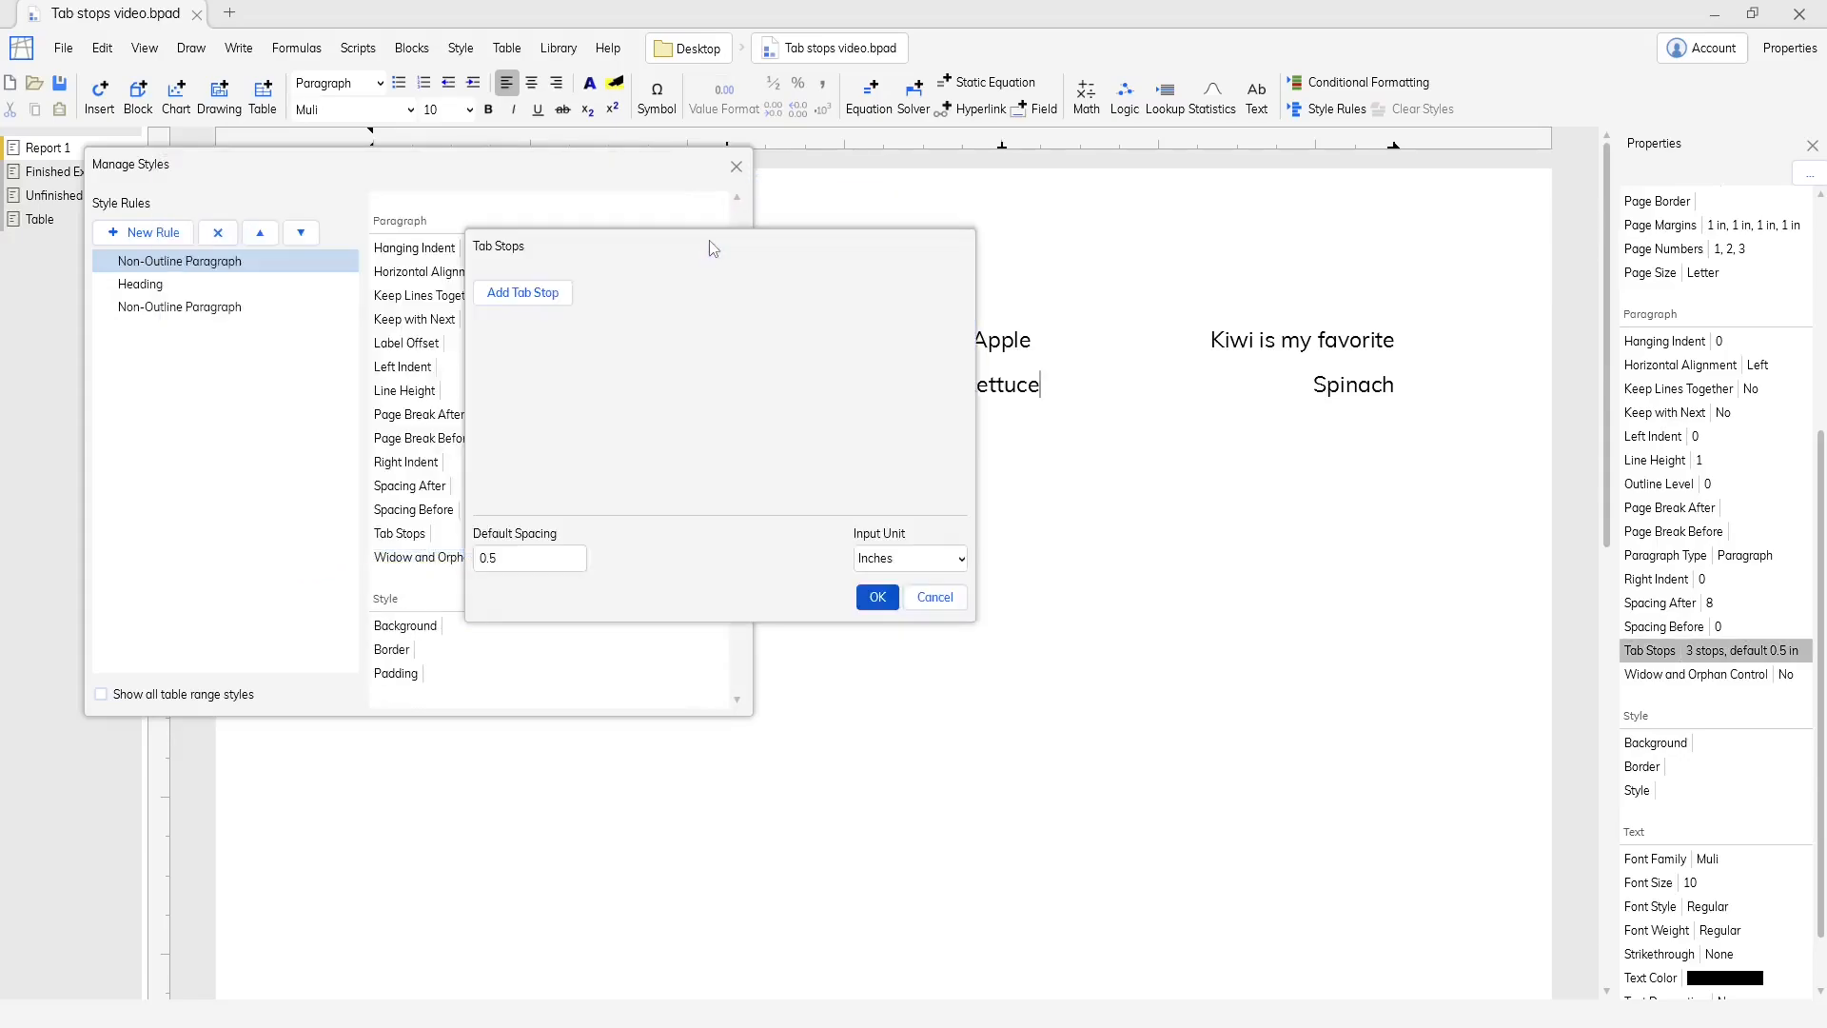
{"action": "left_click", "coordinate": [541, 294]}
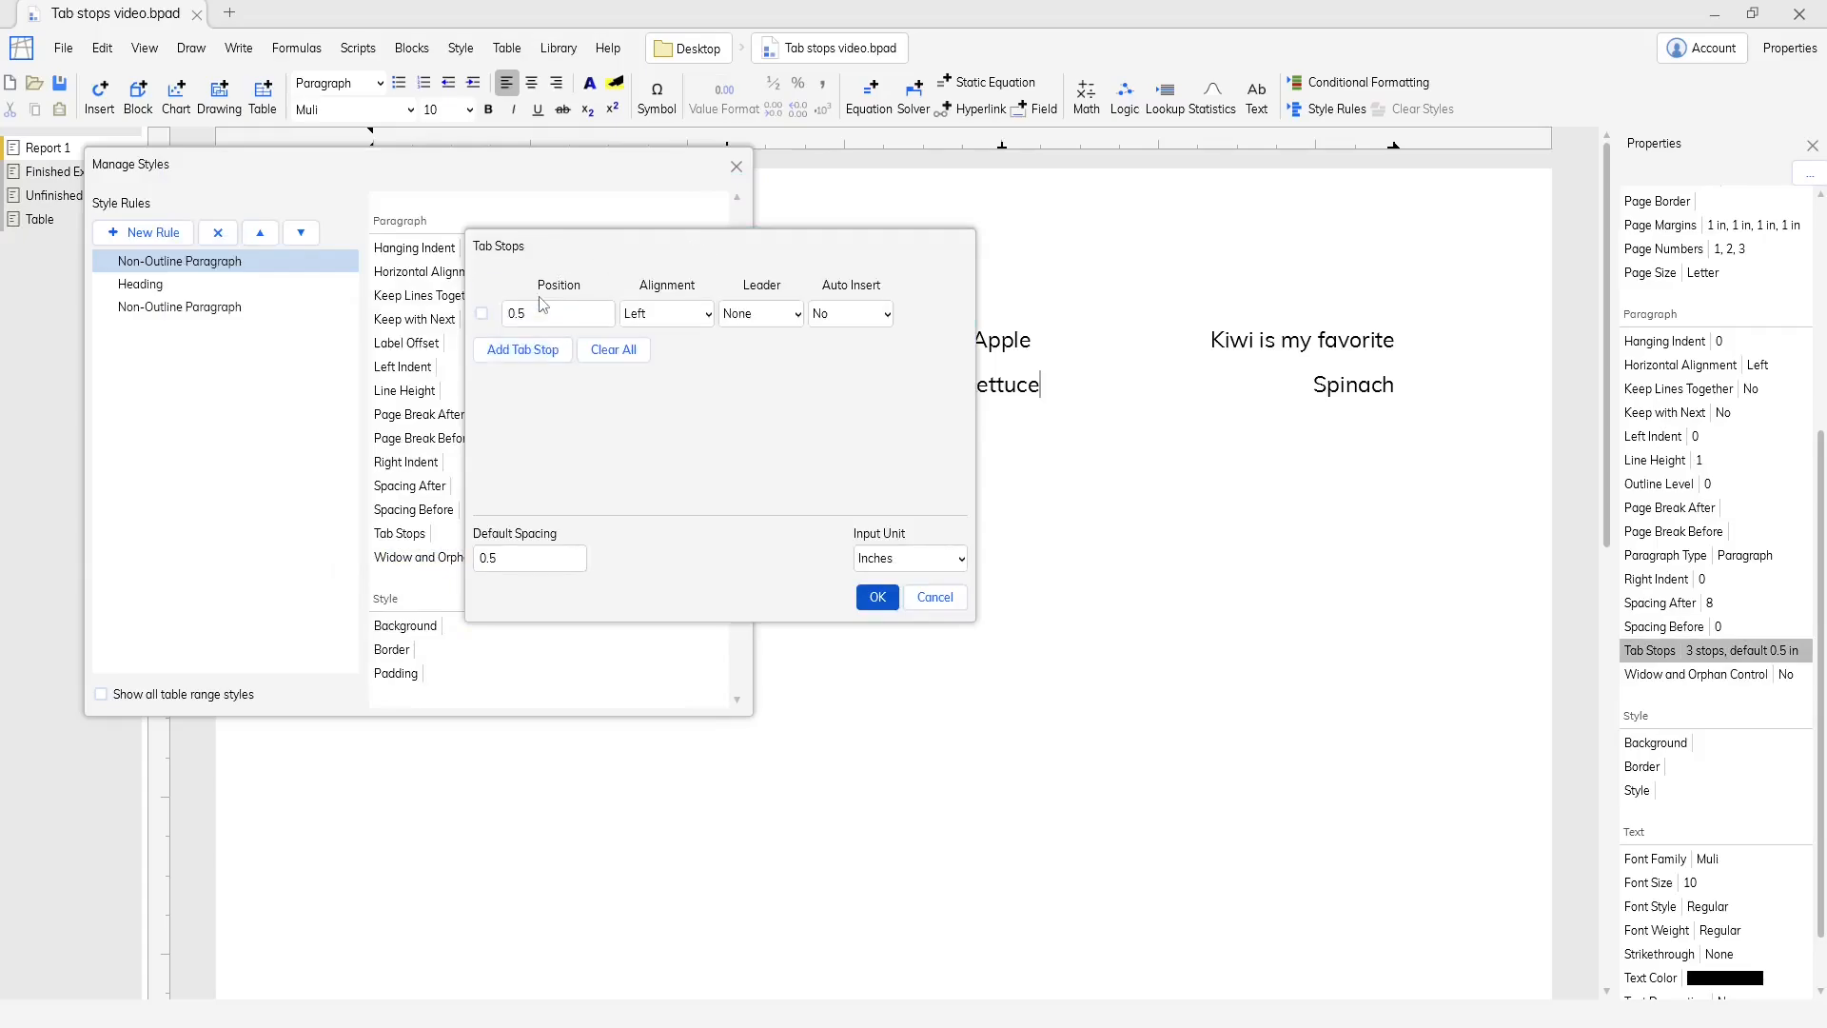
{"action": "left_click", "coordinate": [538, 350]}
{"action": "left_click", "coordinate": [546, 385]}
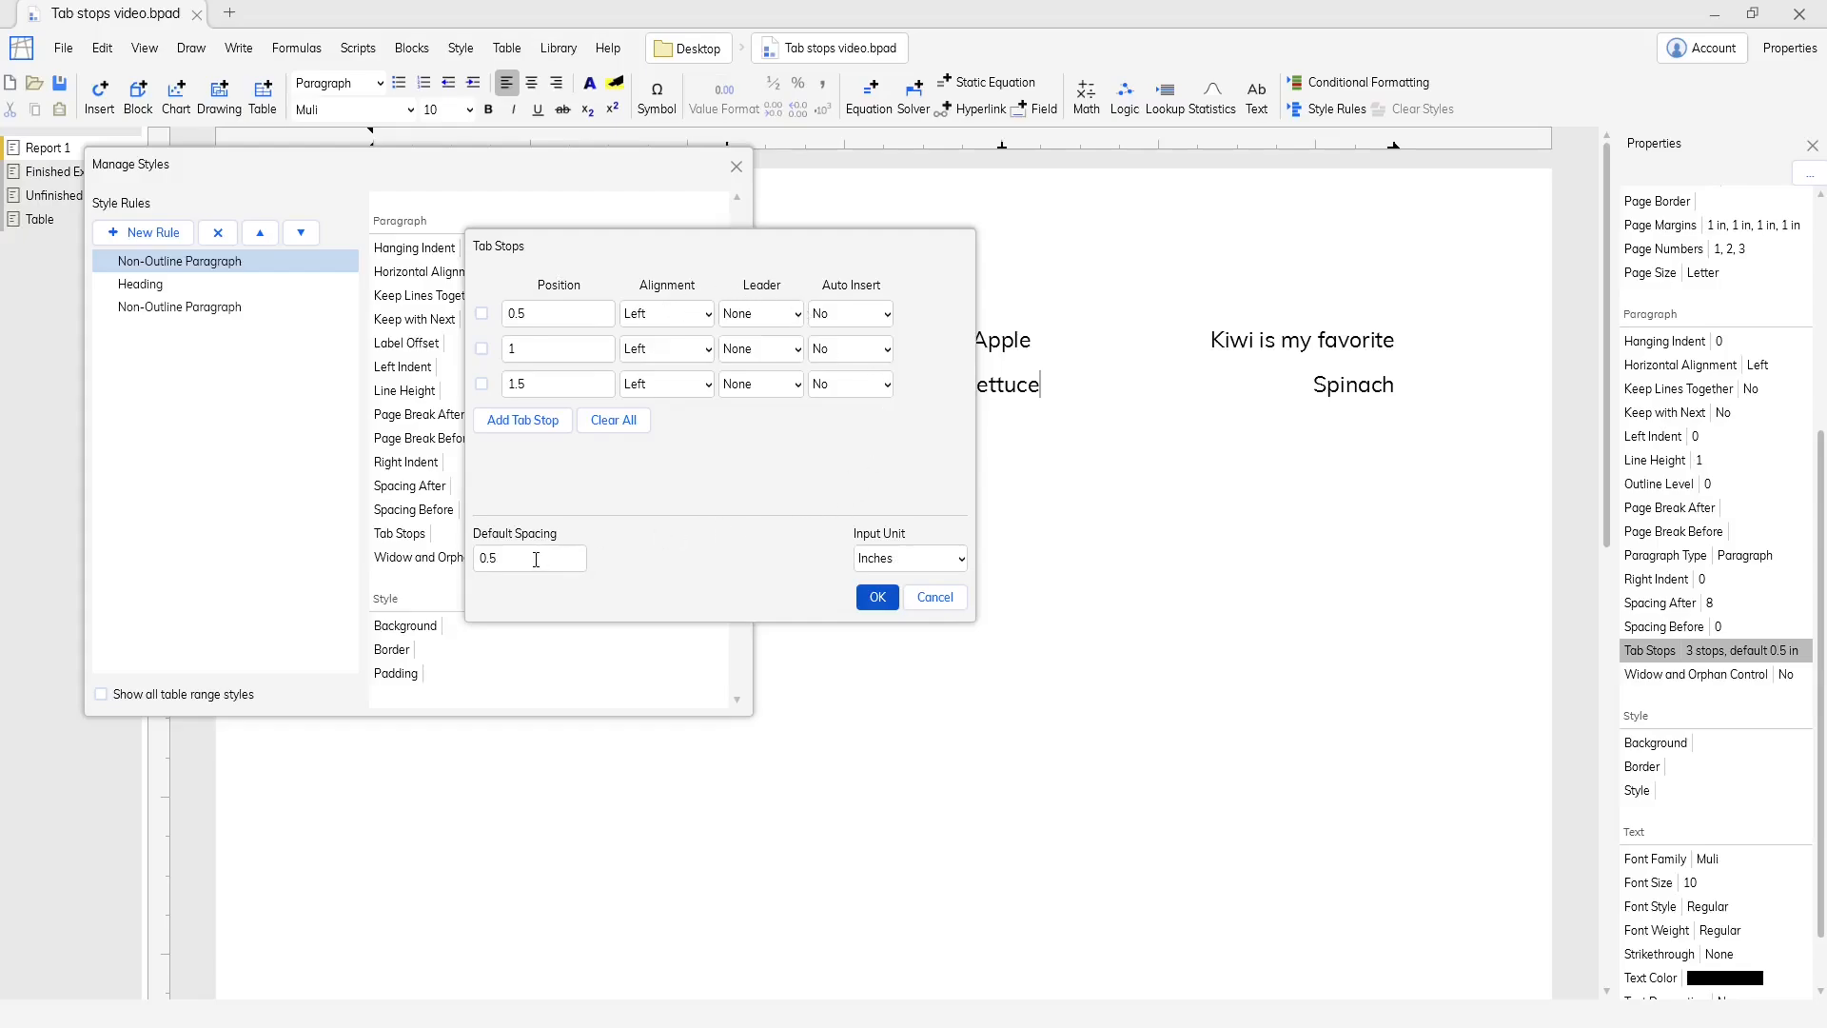
{"action": "left_click", "coordinate": [913, 600]}
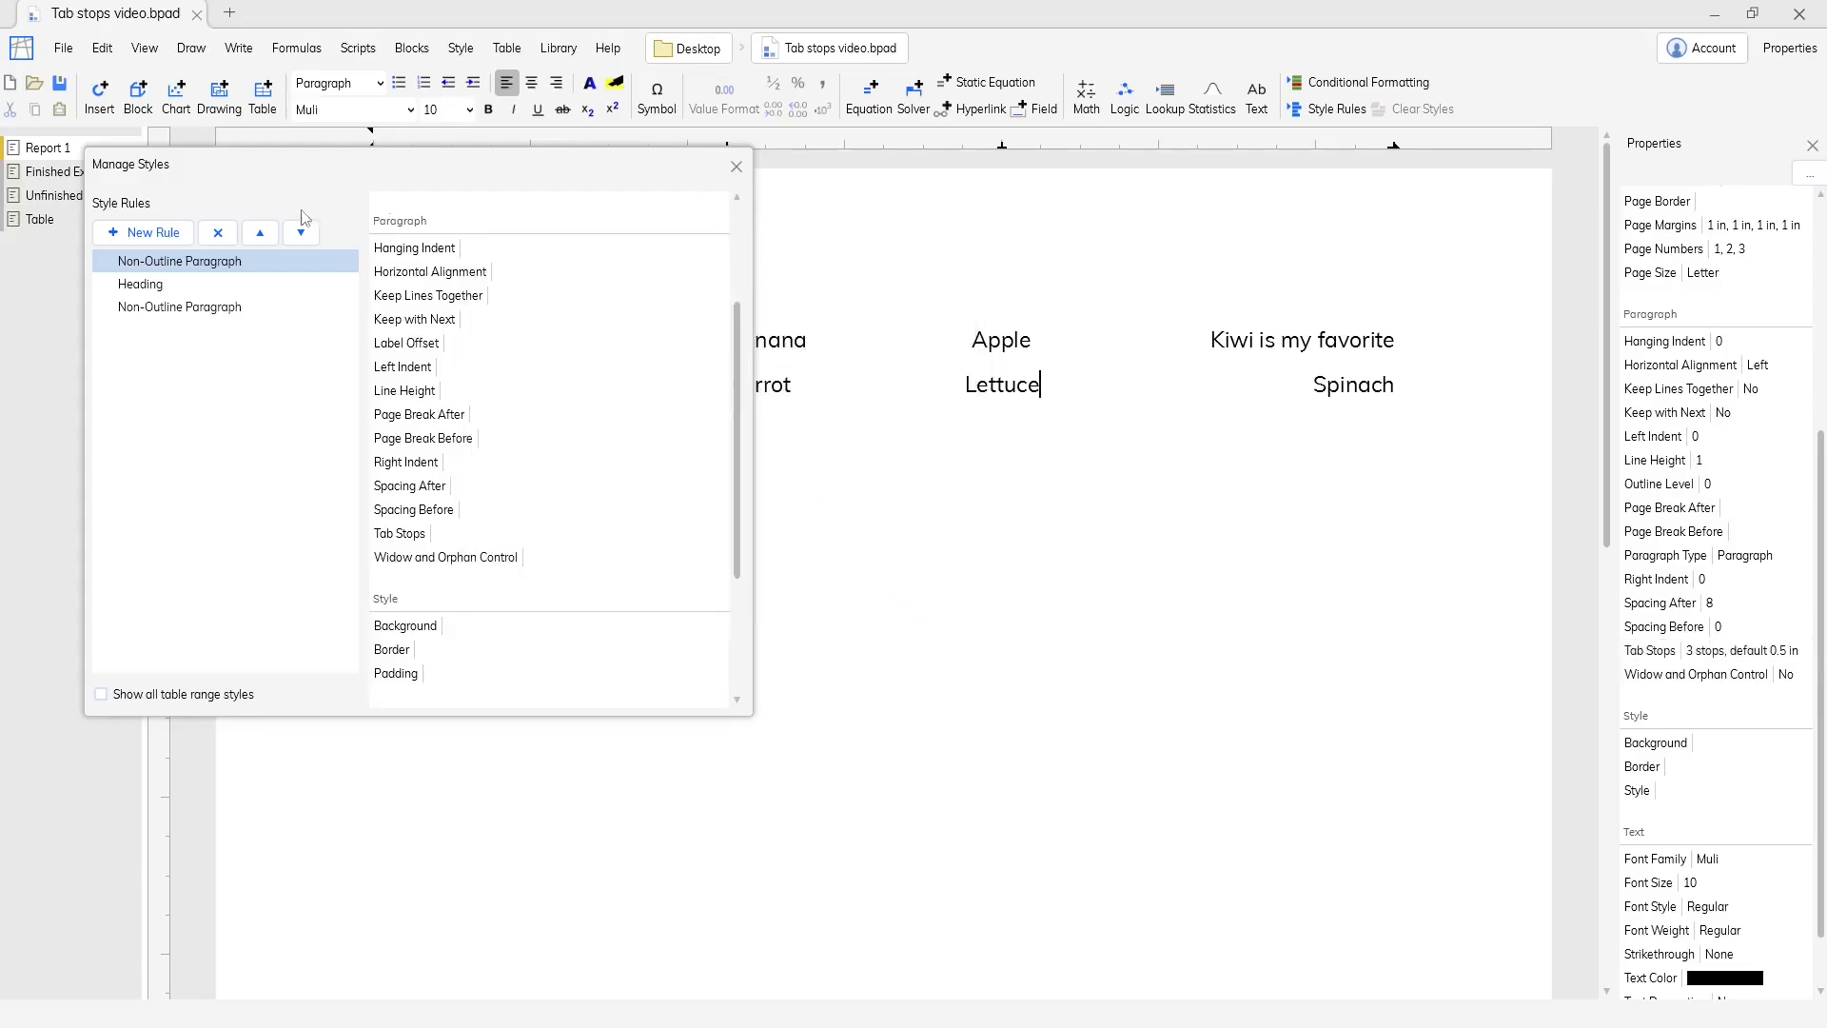
Delete the new Non-Outline Paragraph style rule and leave the style manager.
{"action": "left_click", "coordinate": [220, 234]}
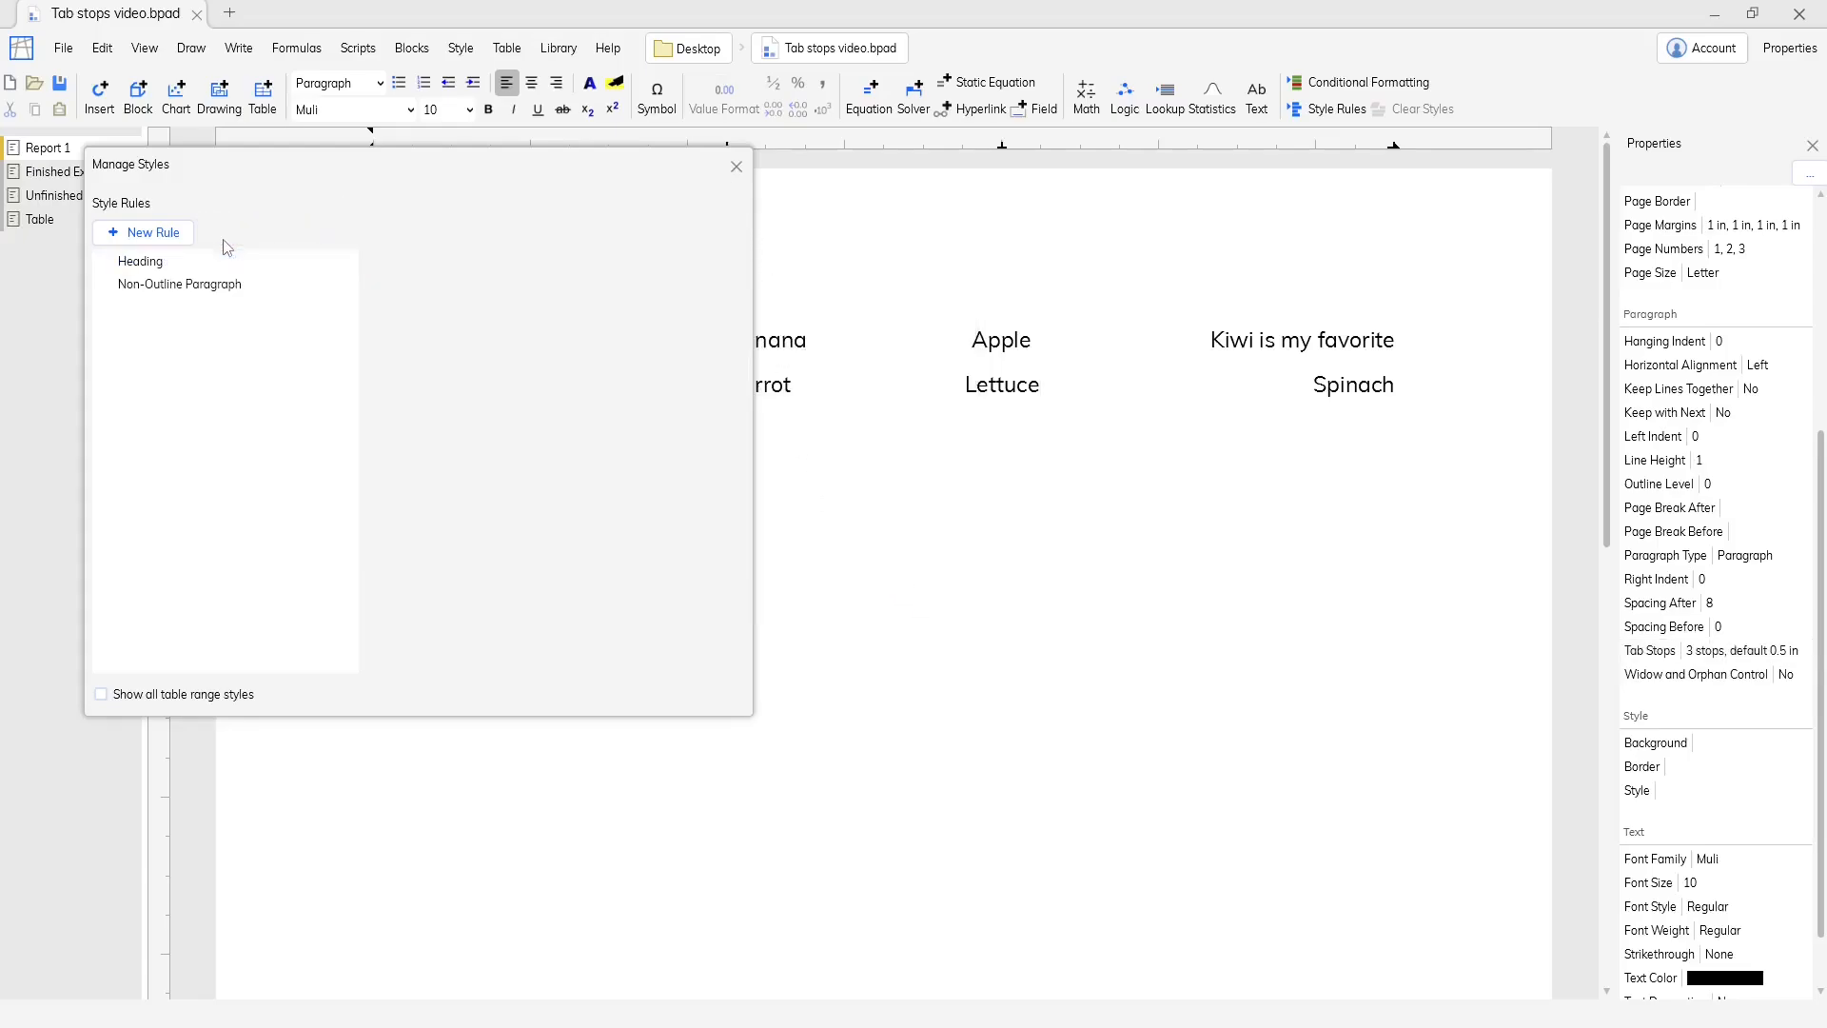
{"action": "left_click", "coordinate": [736, 167]}
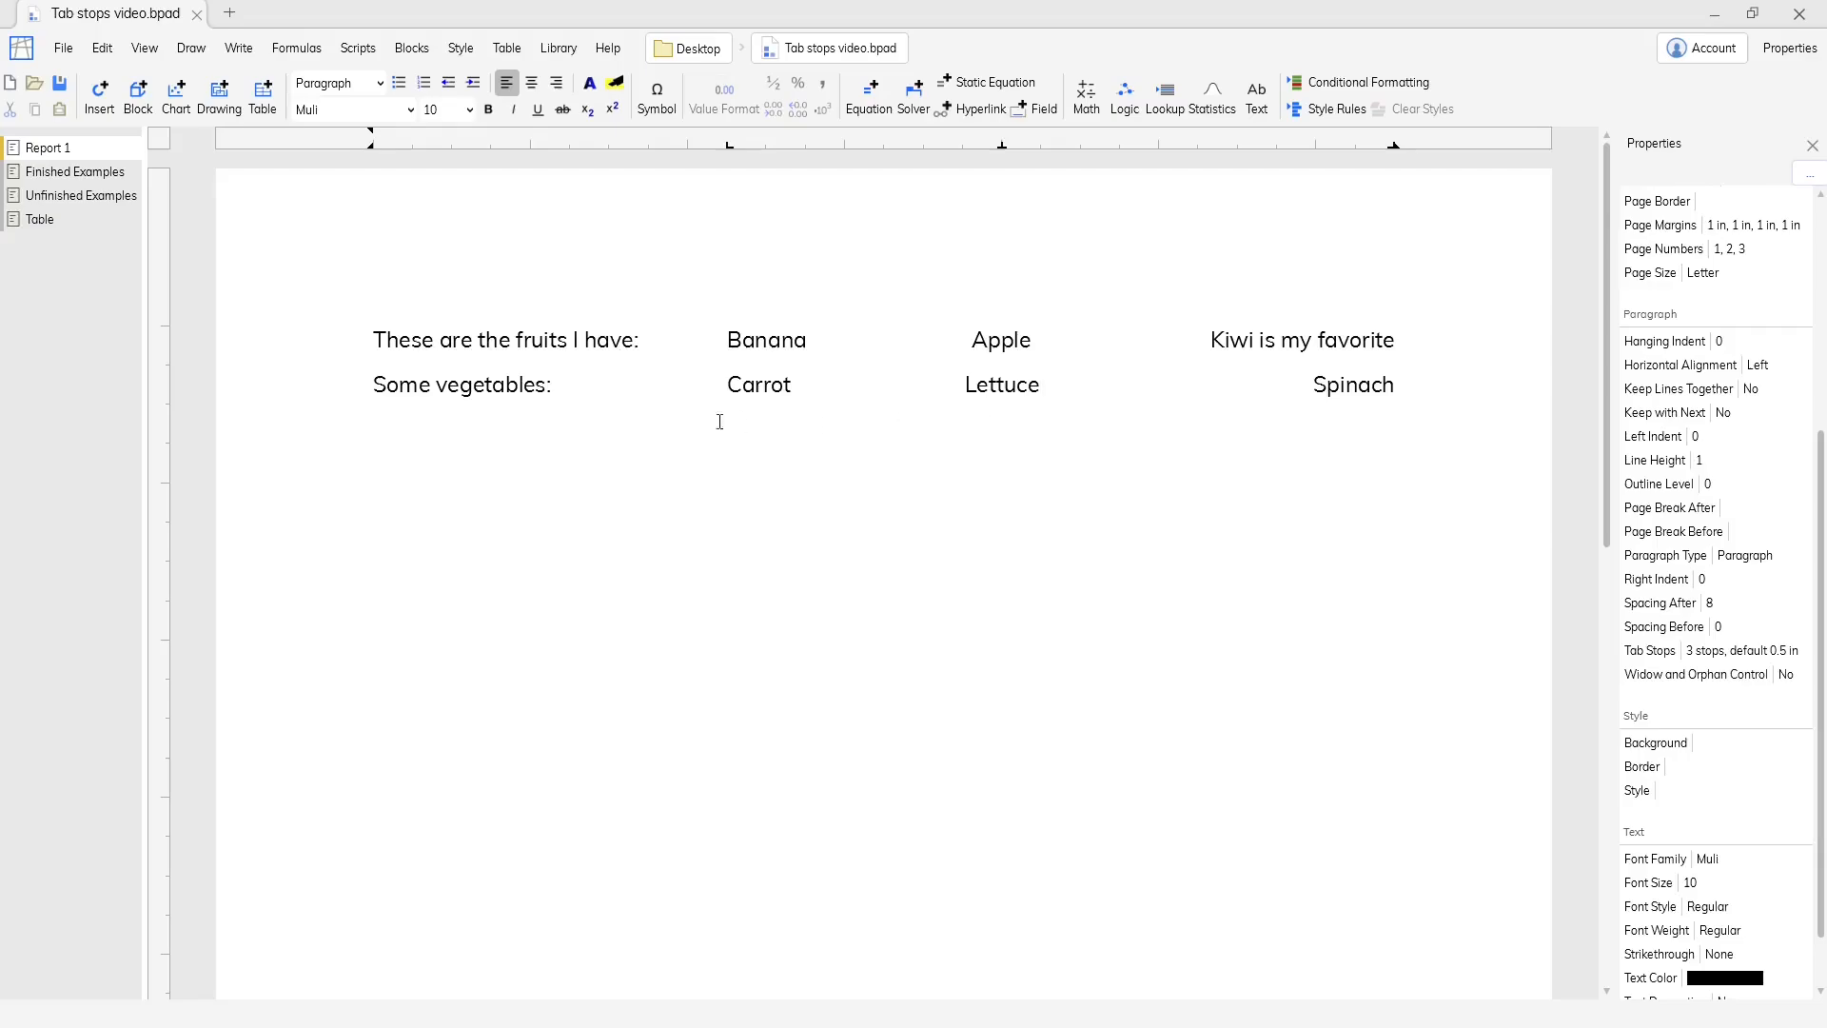
Open the Unfinished Examples report and go to the fields in its Inputs section.
{"action": "left_click", "coordinate": [65, 200]}
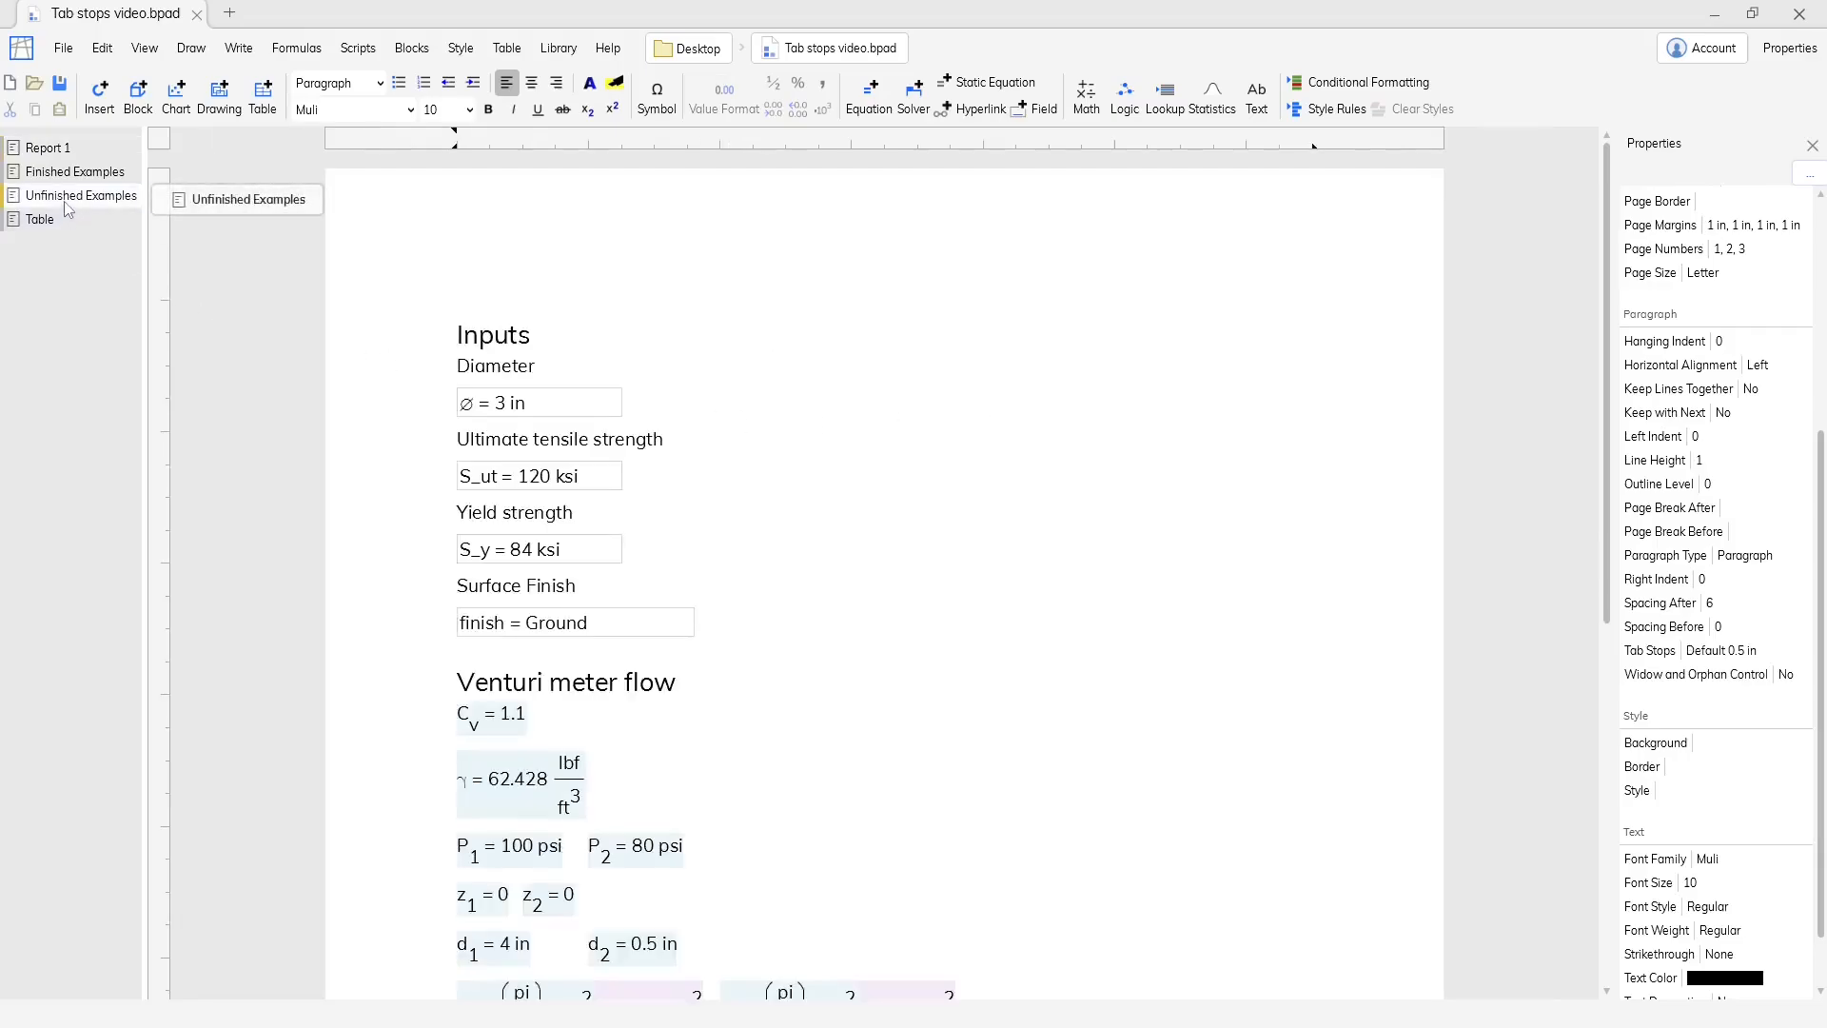
{"action": "scroll", "coordinate": [875, 345], "scroll_direction": "down", "scroll_amount": 1}
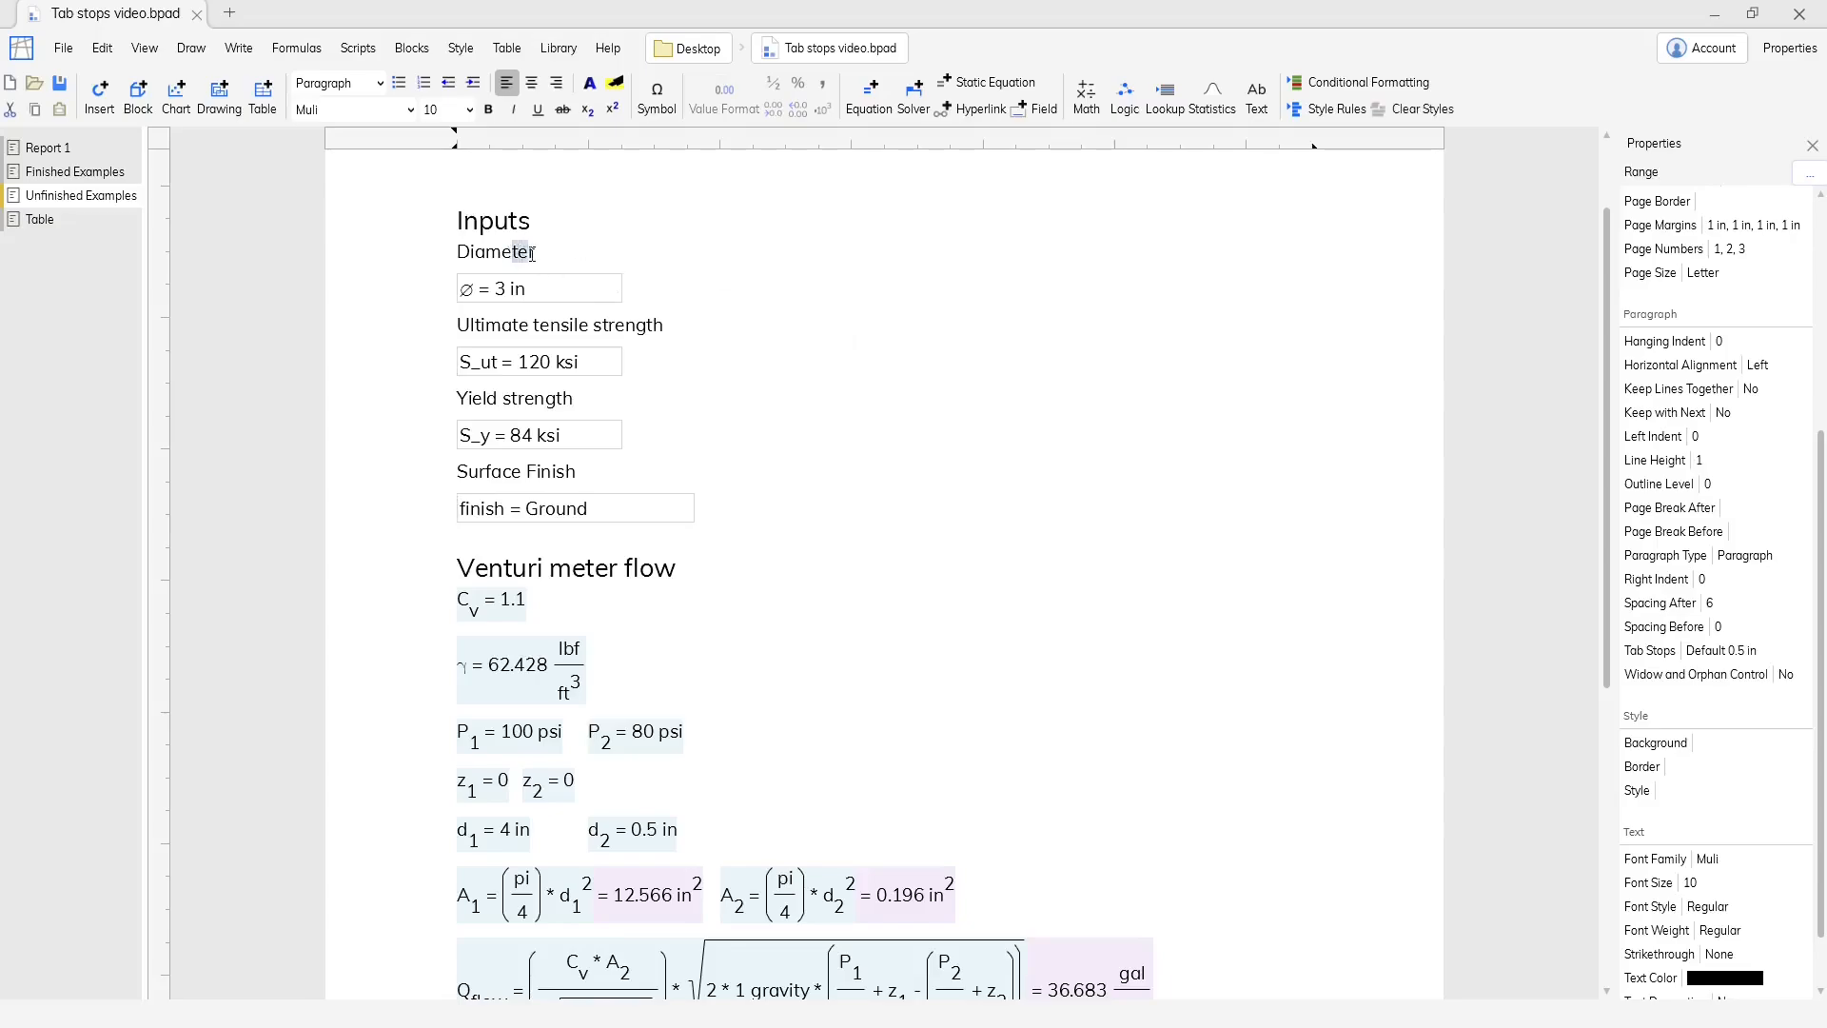
{"action": "left_click", "coordinate": [538, 293]}
{"action": "key", "text": "Tab"}
{"action": "key", "text": "Tab"}
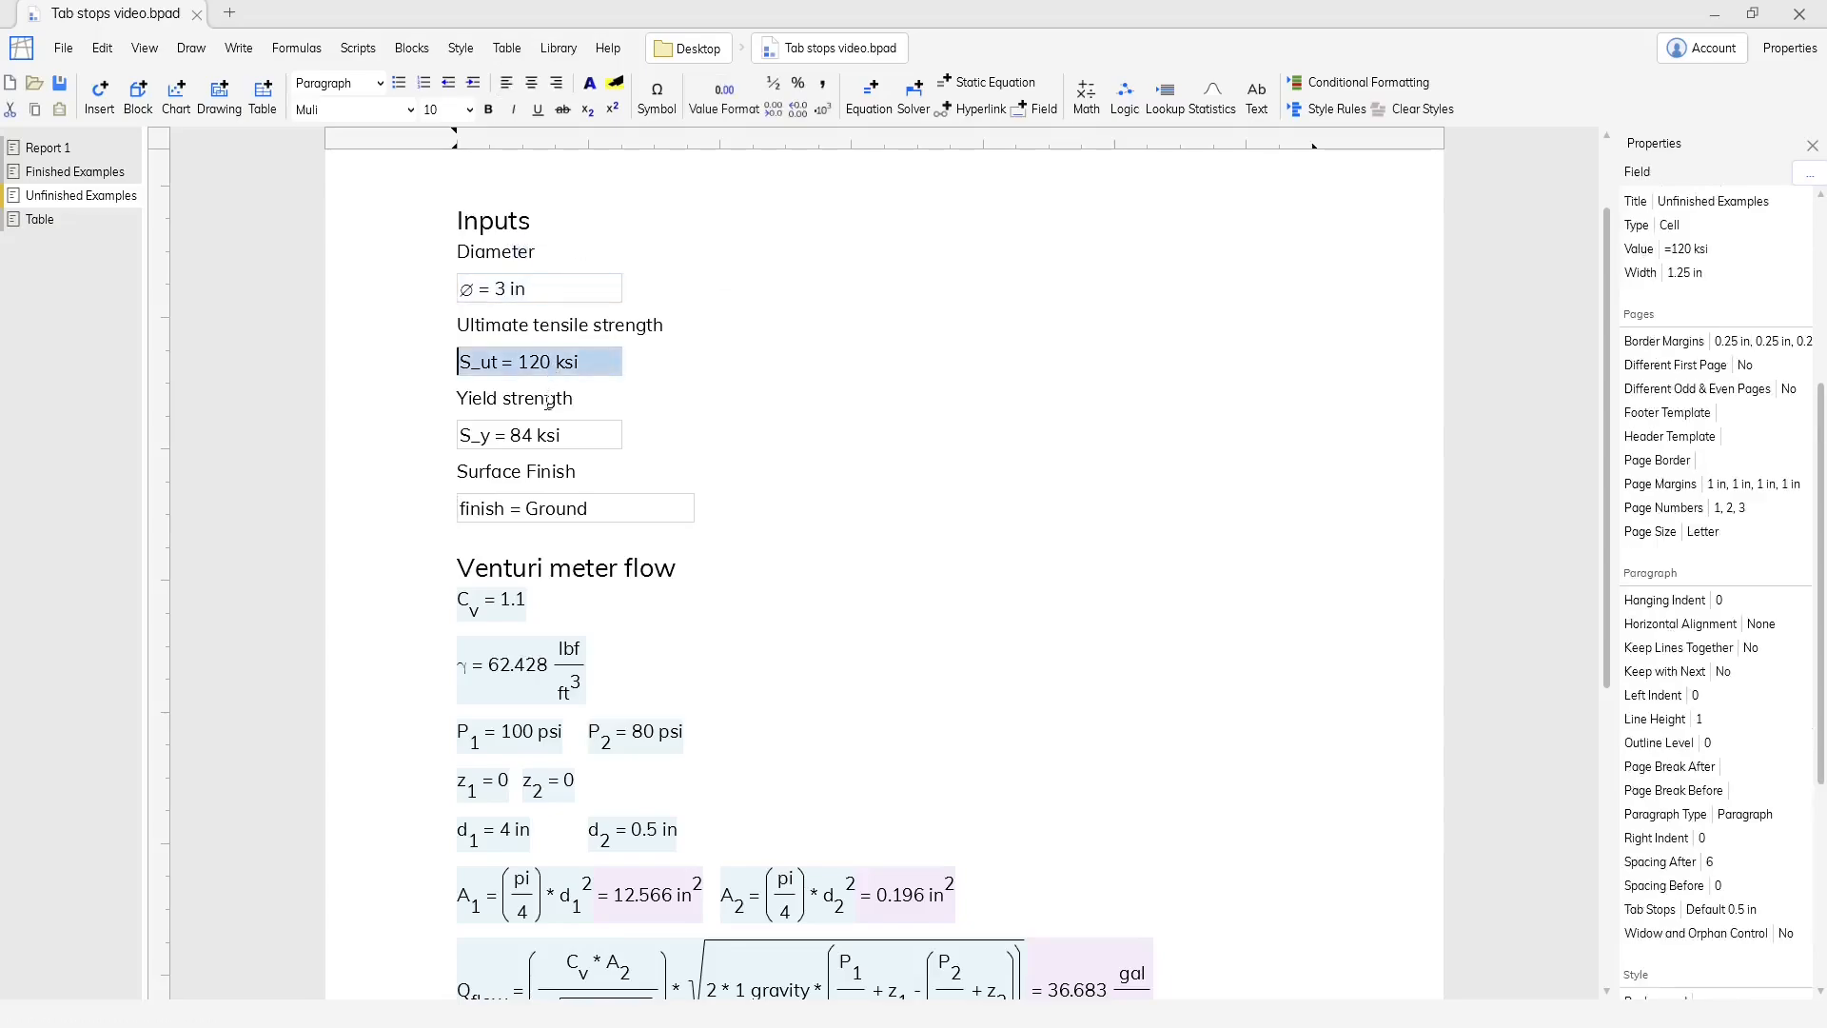
{"action": "left_click", "coordinate": [708, 326]}
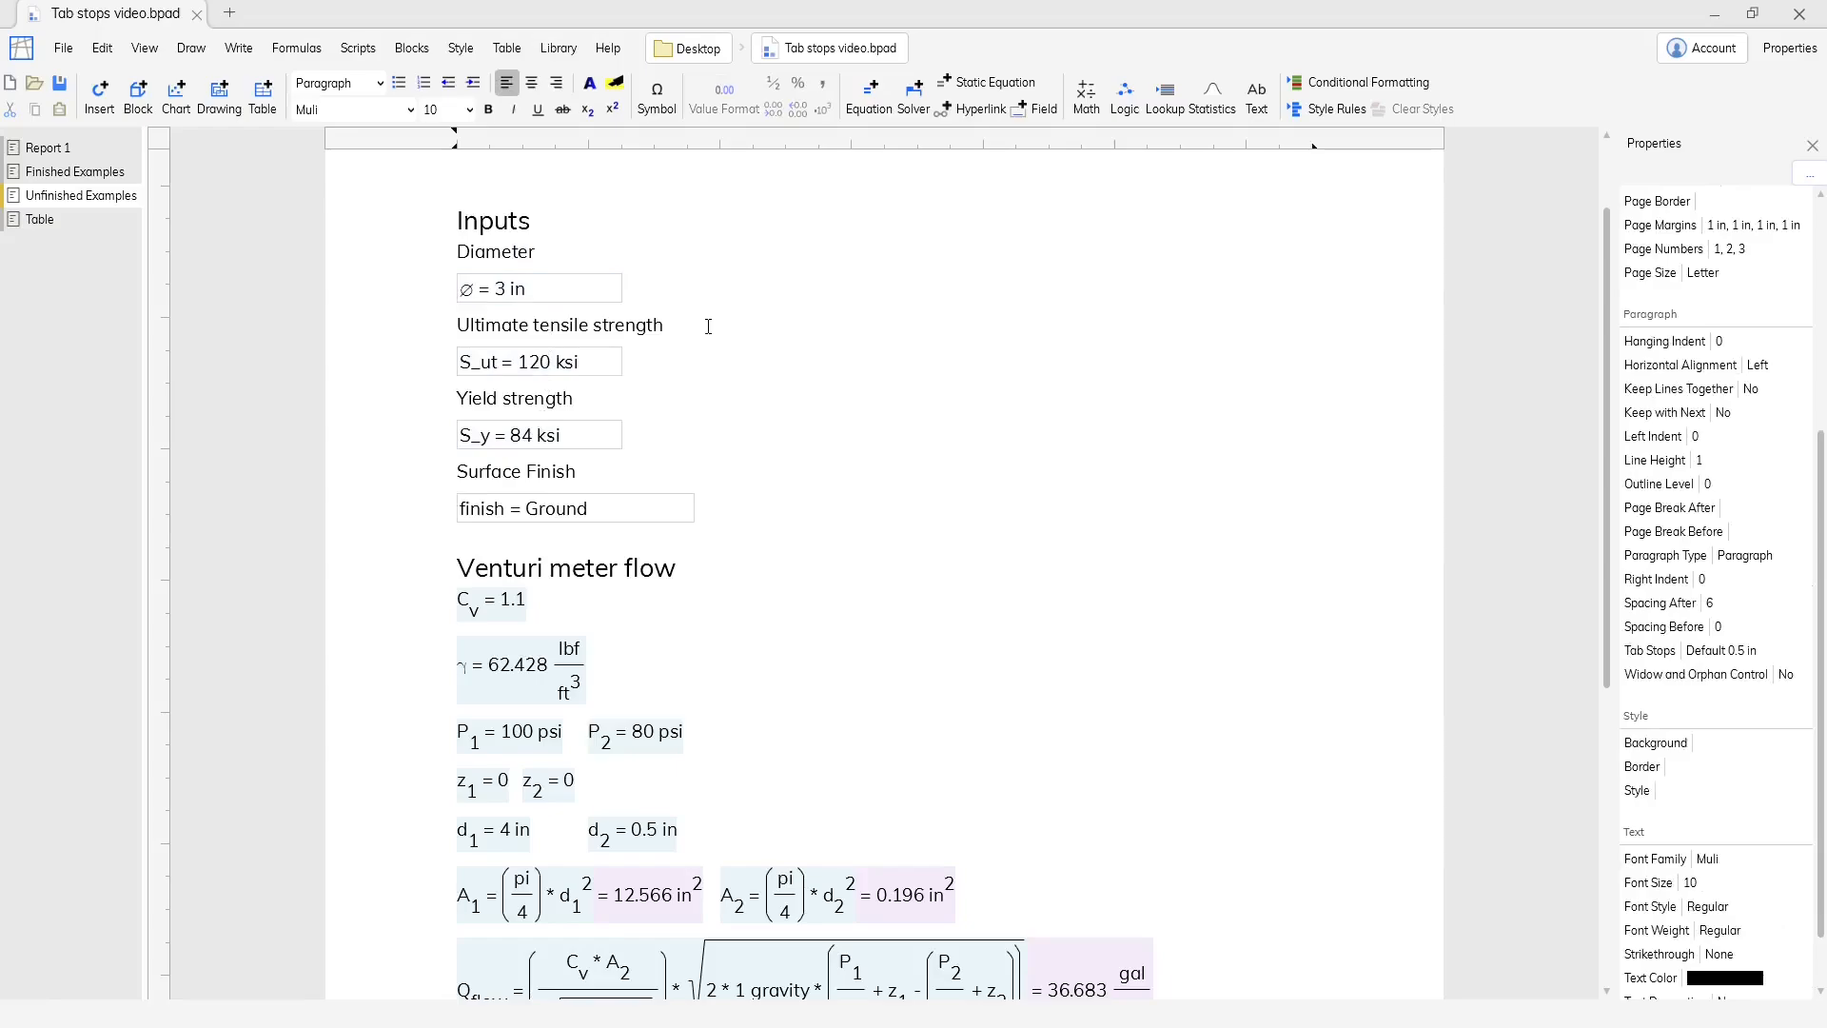
Change the type of all four fields under Inputs (diameter, tensile strength, yield strength and surface finish) to Inline.
{"action": "left_click", "coordinate": [581, 291]}
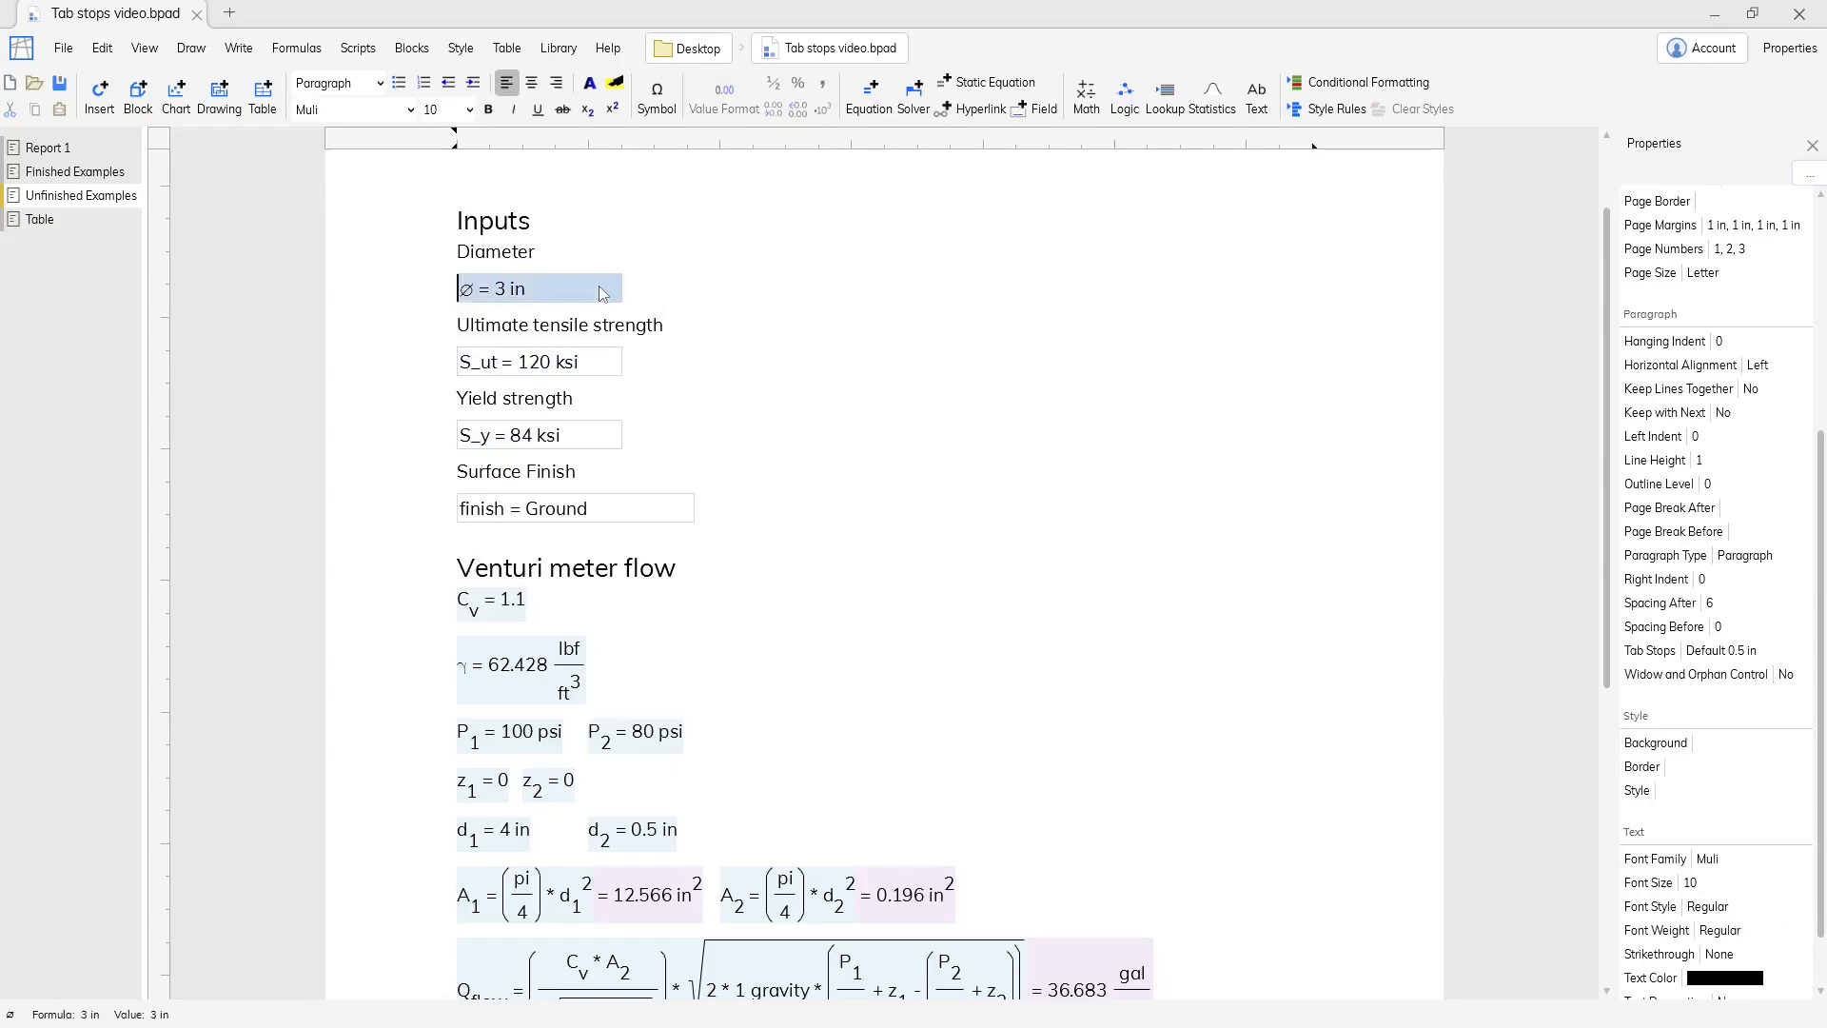
{"action": "left_click", "coordinate": [590, 378], "text": "ctrl"}
{"action": "left_click", "coordinate": [590, 428], "text": "ctrl"}
{"action": "left_click", "coordinate": [617, 509], "text": "ctrl"}
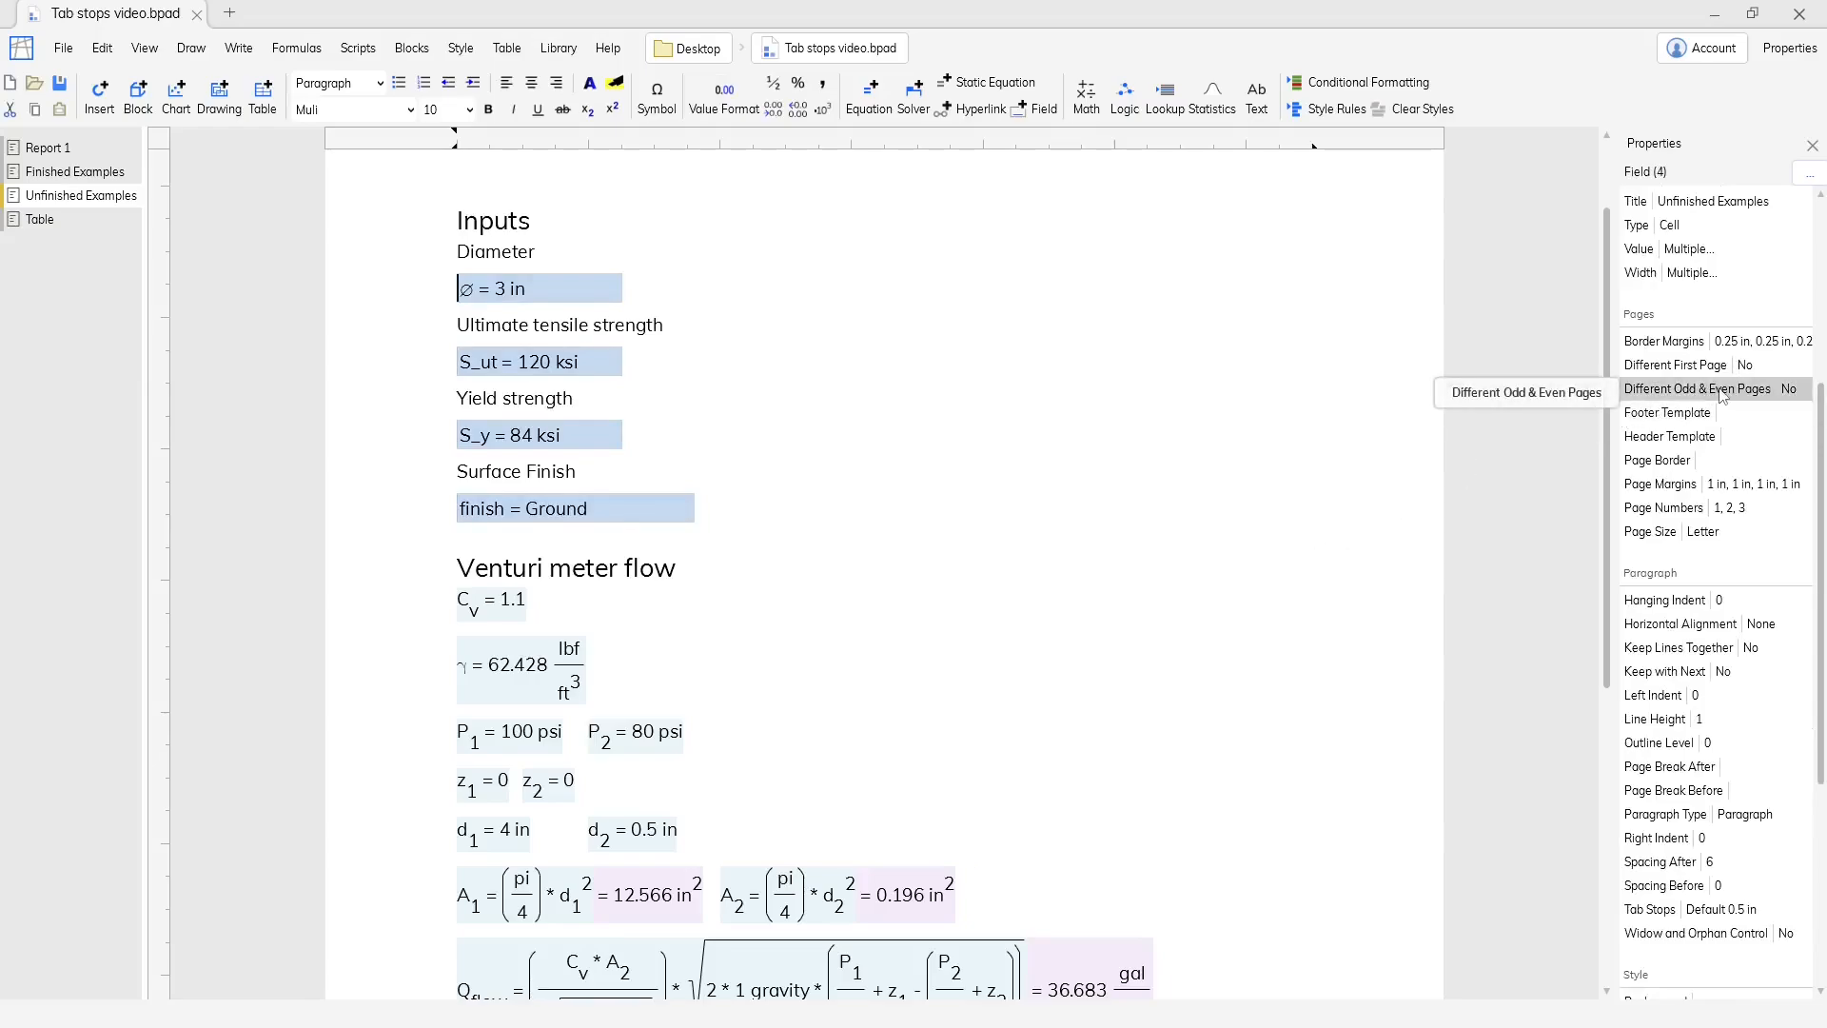
{"action": "left_click", "coordinate": [1681, 227]}
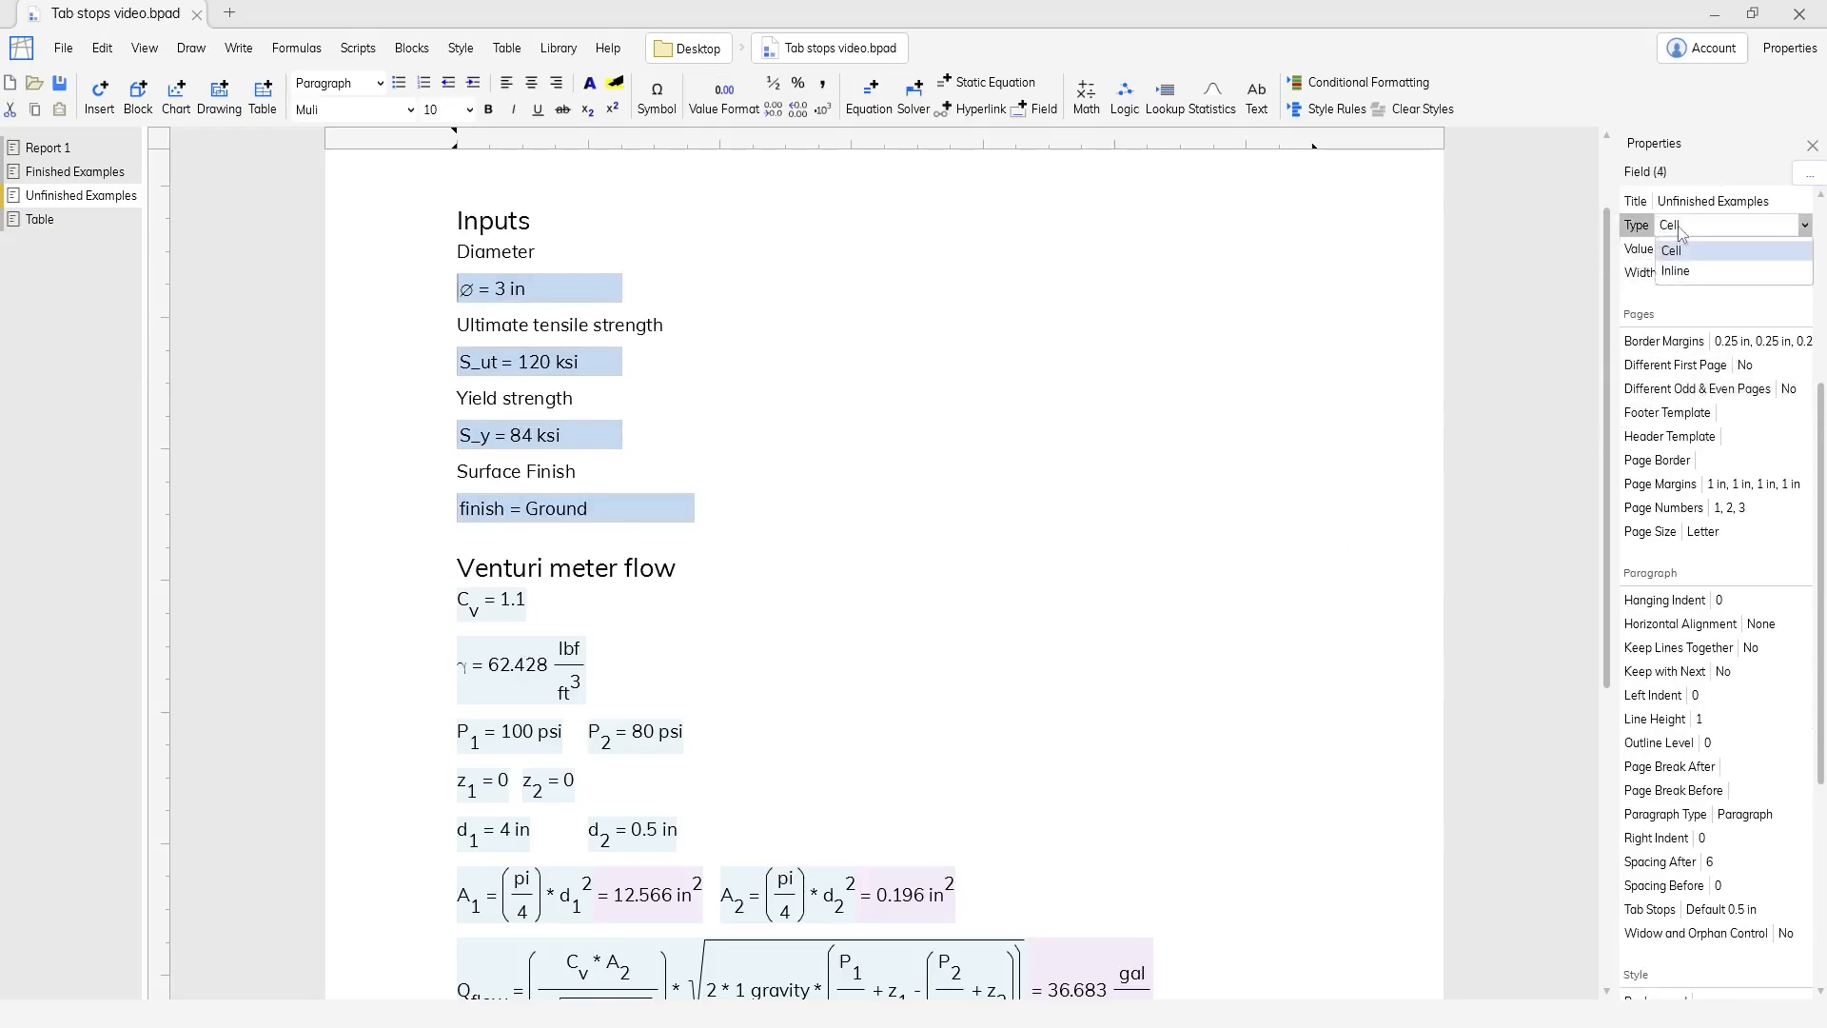
{"action": "left_click", "coordinate": [1694, 273]}
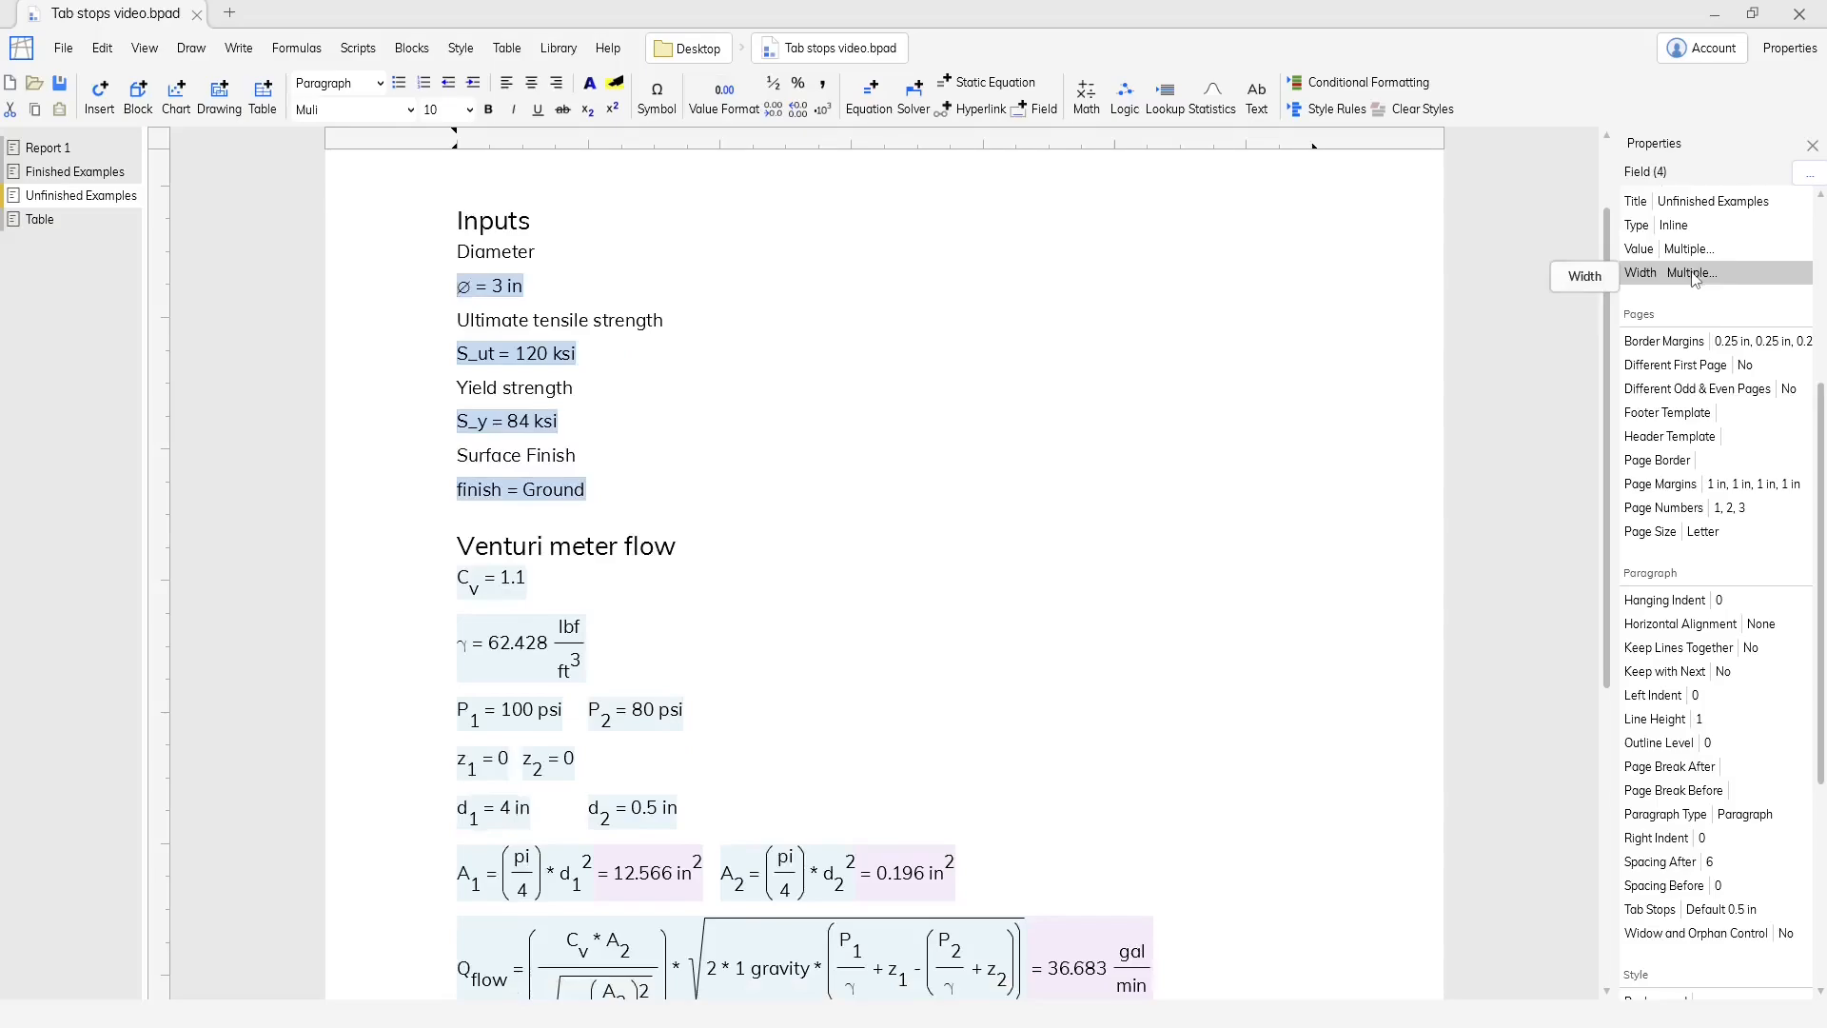
Join each Inputs field to the line of its label, separating label and field with a tab.
{"action": "left_click", "coordinate": [803, 455]}
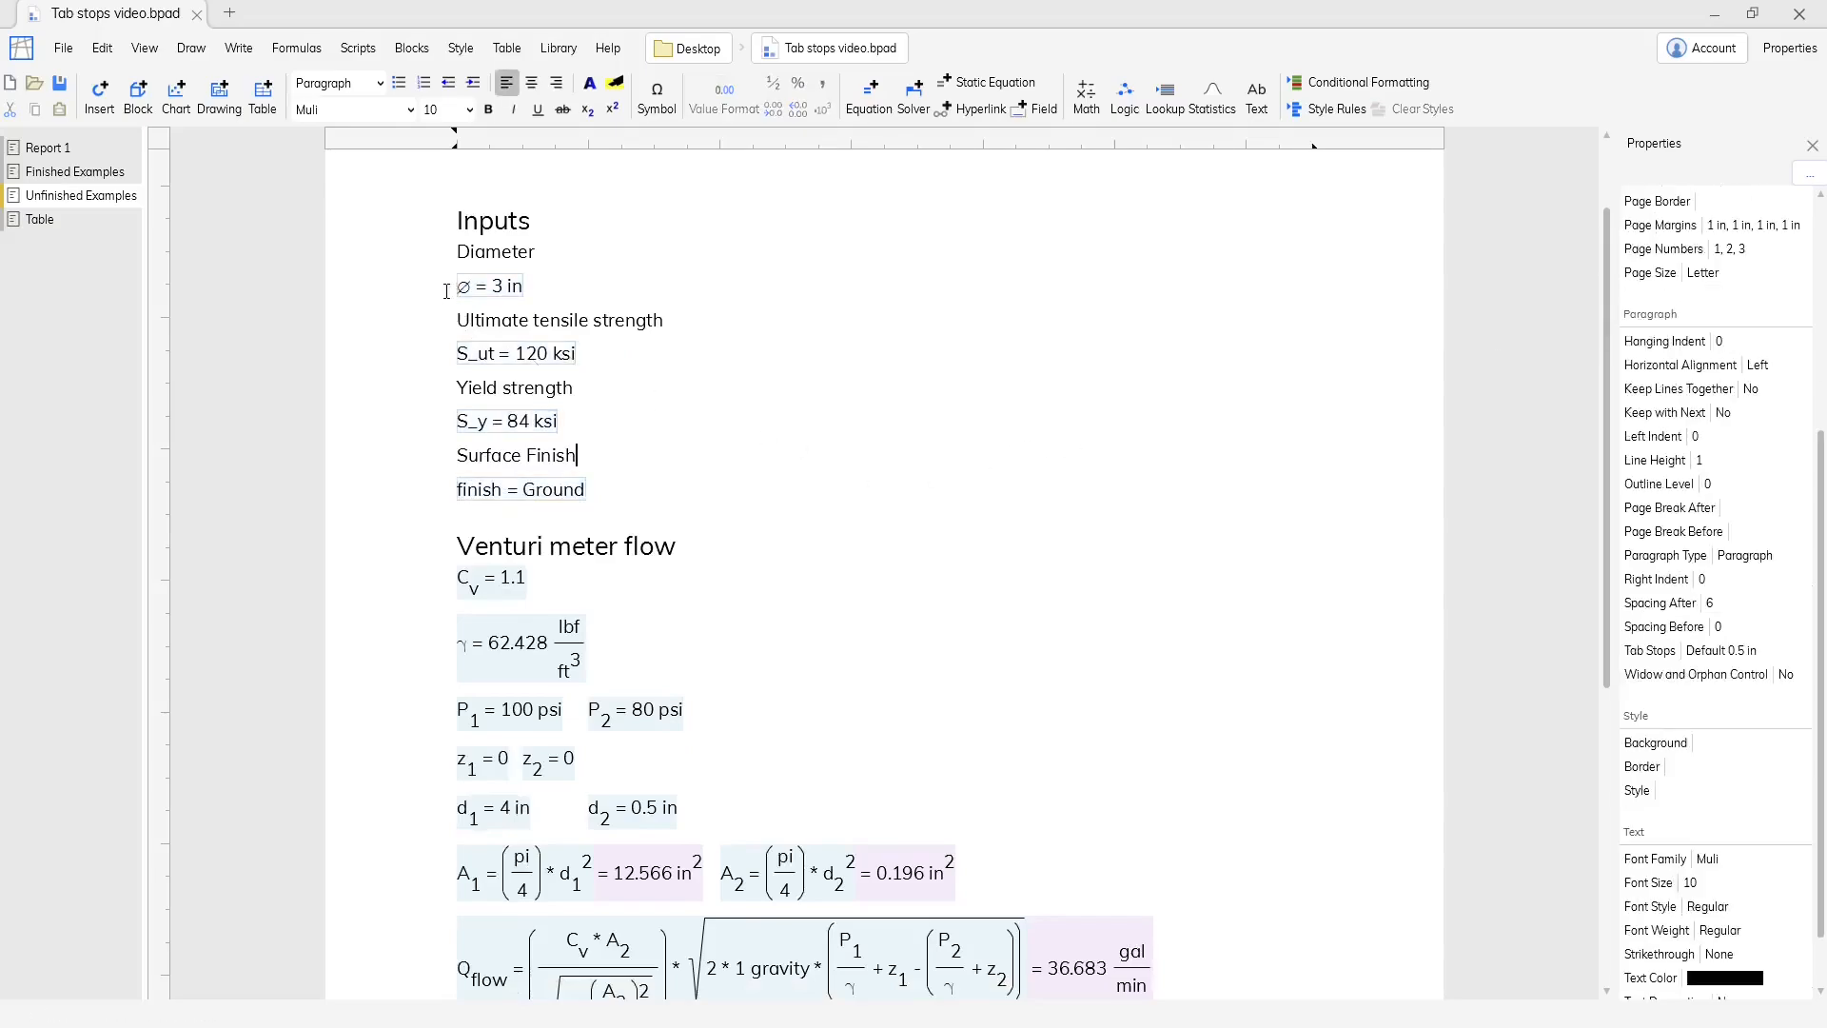
{"action": "key", "text": "BackSpace"}
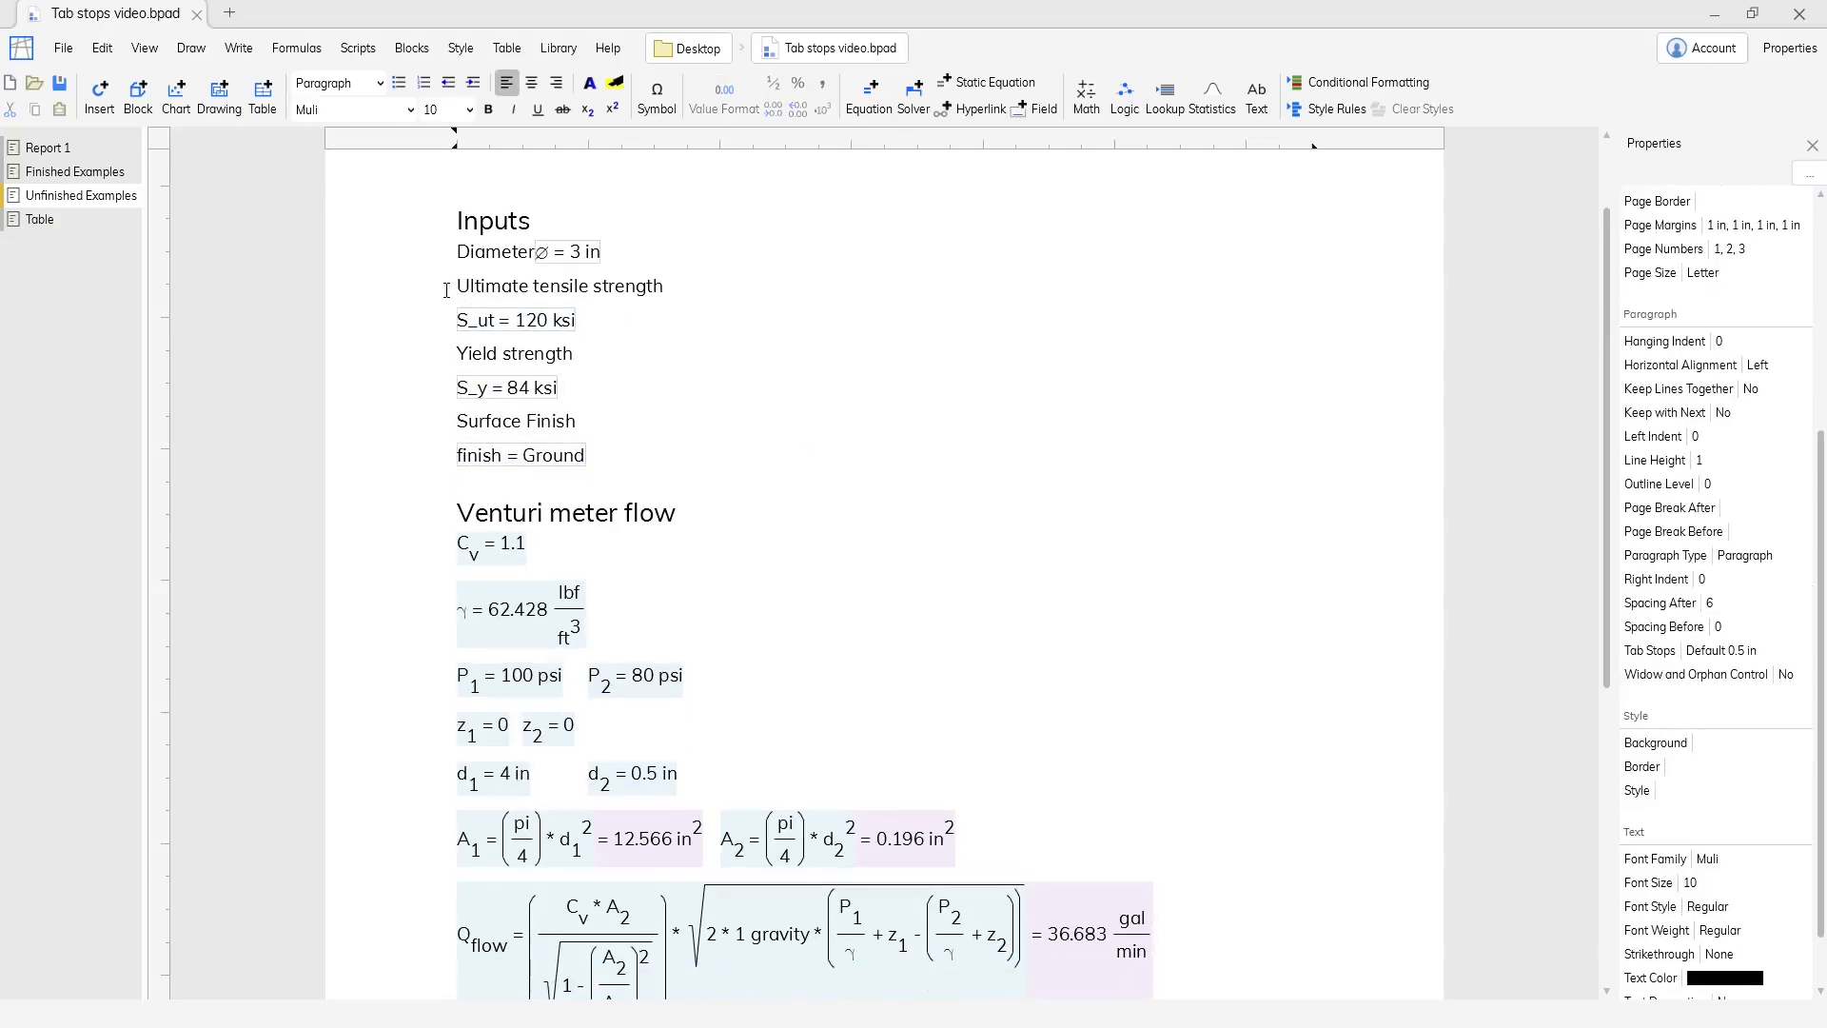
{"action": "key", "text": "Tab"}
{"action": "key", "text": "BackSpace"}
{"action": "key", "text": "Tab"}
{"action": "left_click", "coordinate": [453, 352]}
{"action": "key", "text": "BackSpace"}
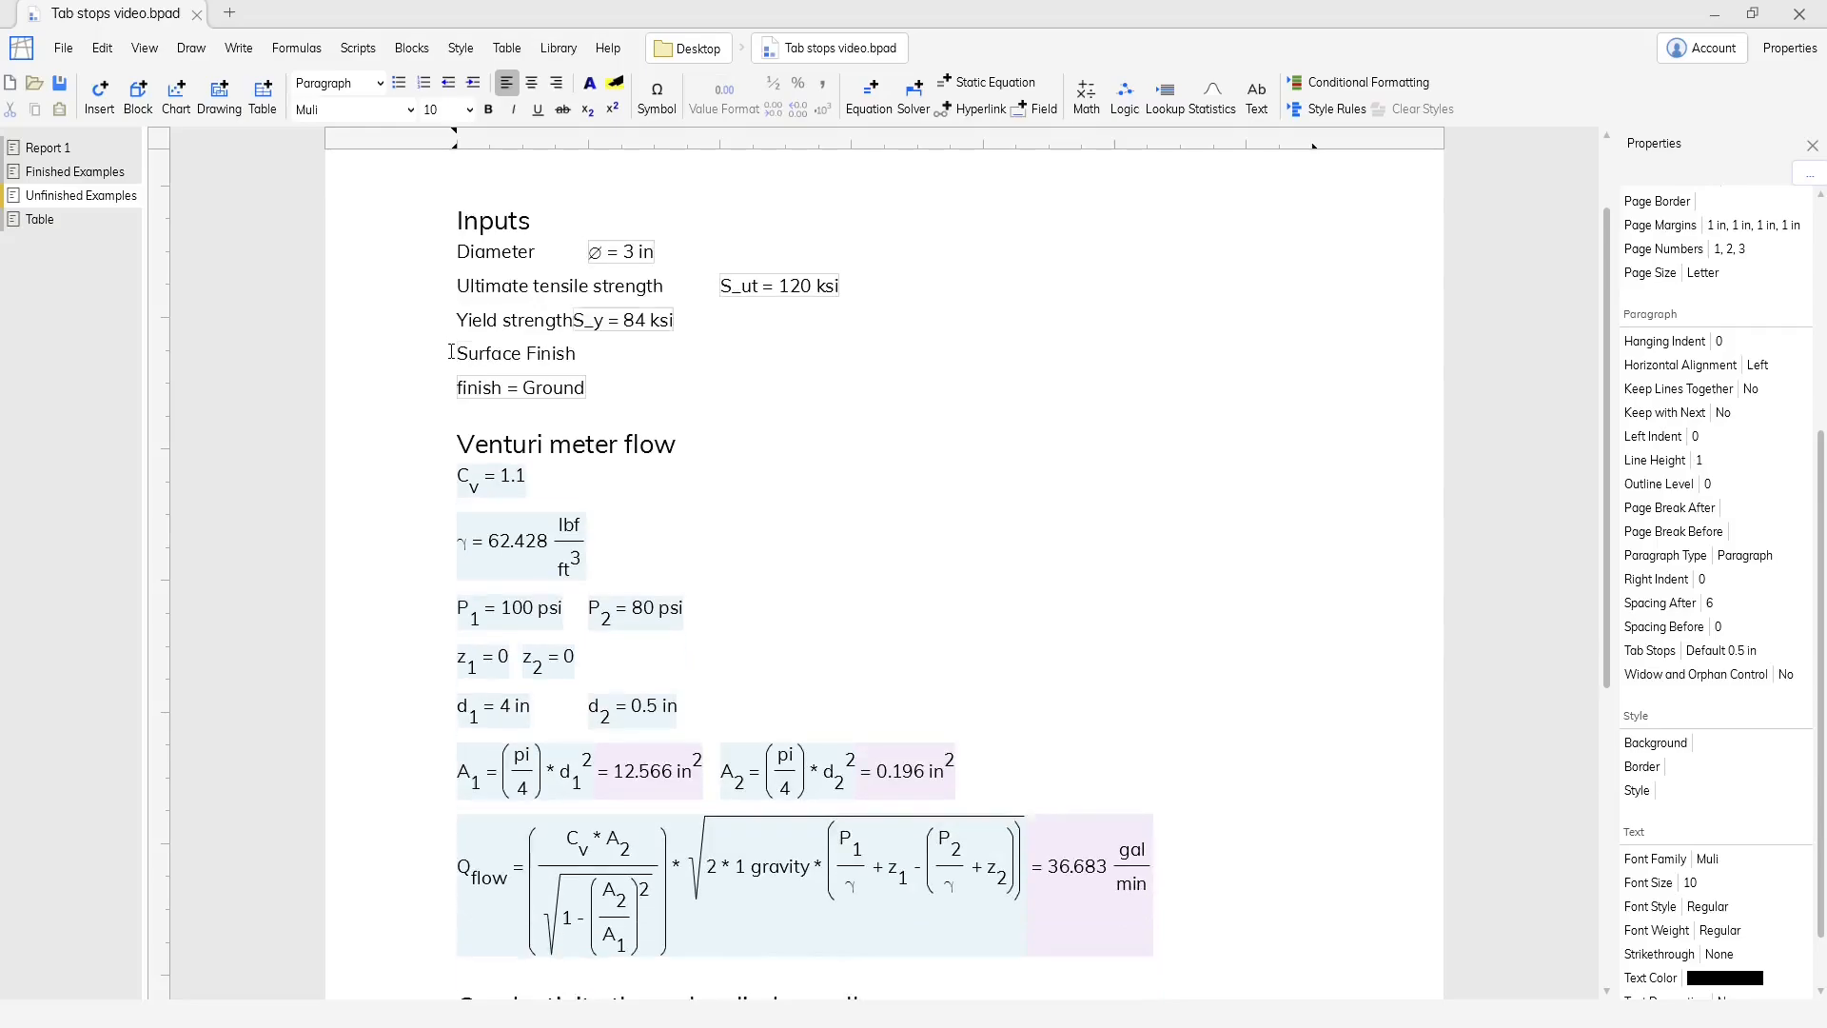
{"action": "key", "text": "Tab"}
{"action": "key", "text": "BackSpace"}
{"action": "key", "text": "Tab"}
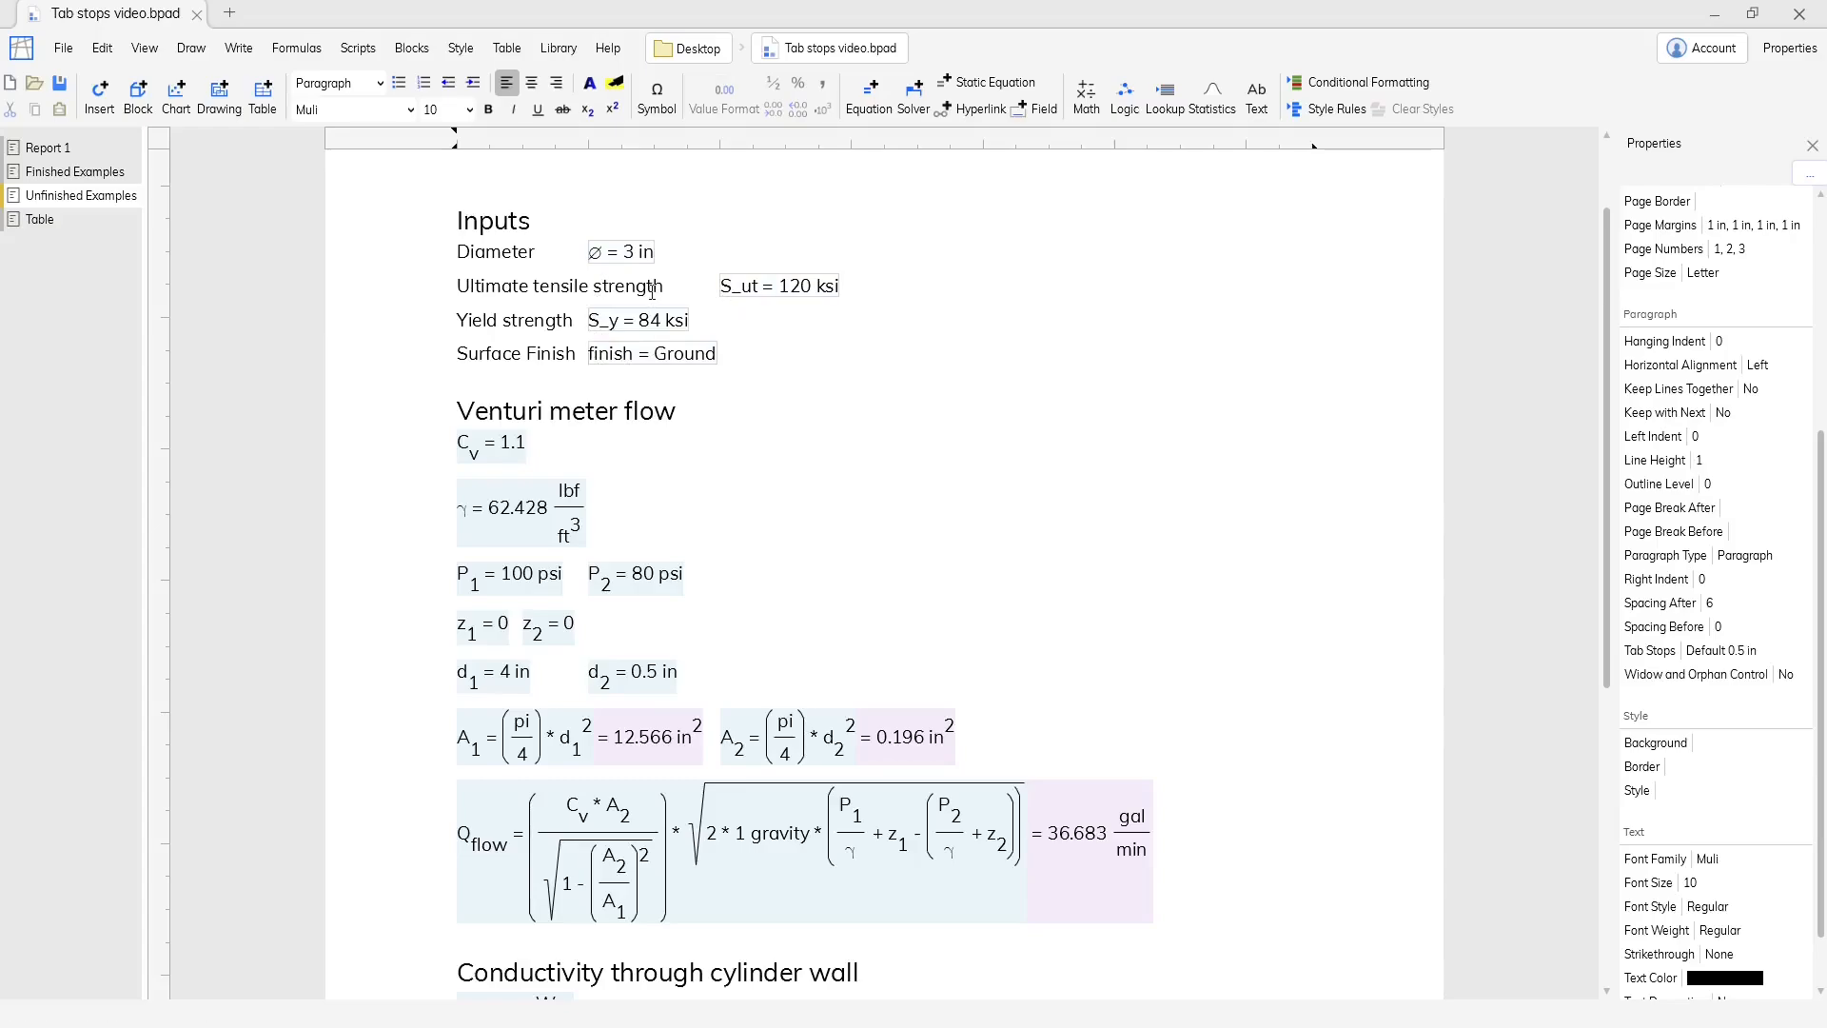
Add a tab stop at about 2.625 in to the four Inputs lines and set its alignment to Equals.
{"action": "left_click_drag", "start_coordinate": [745, 358], "coordinate": [496, 253]}
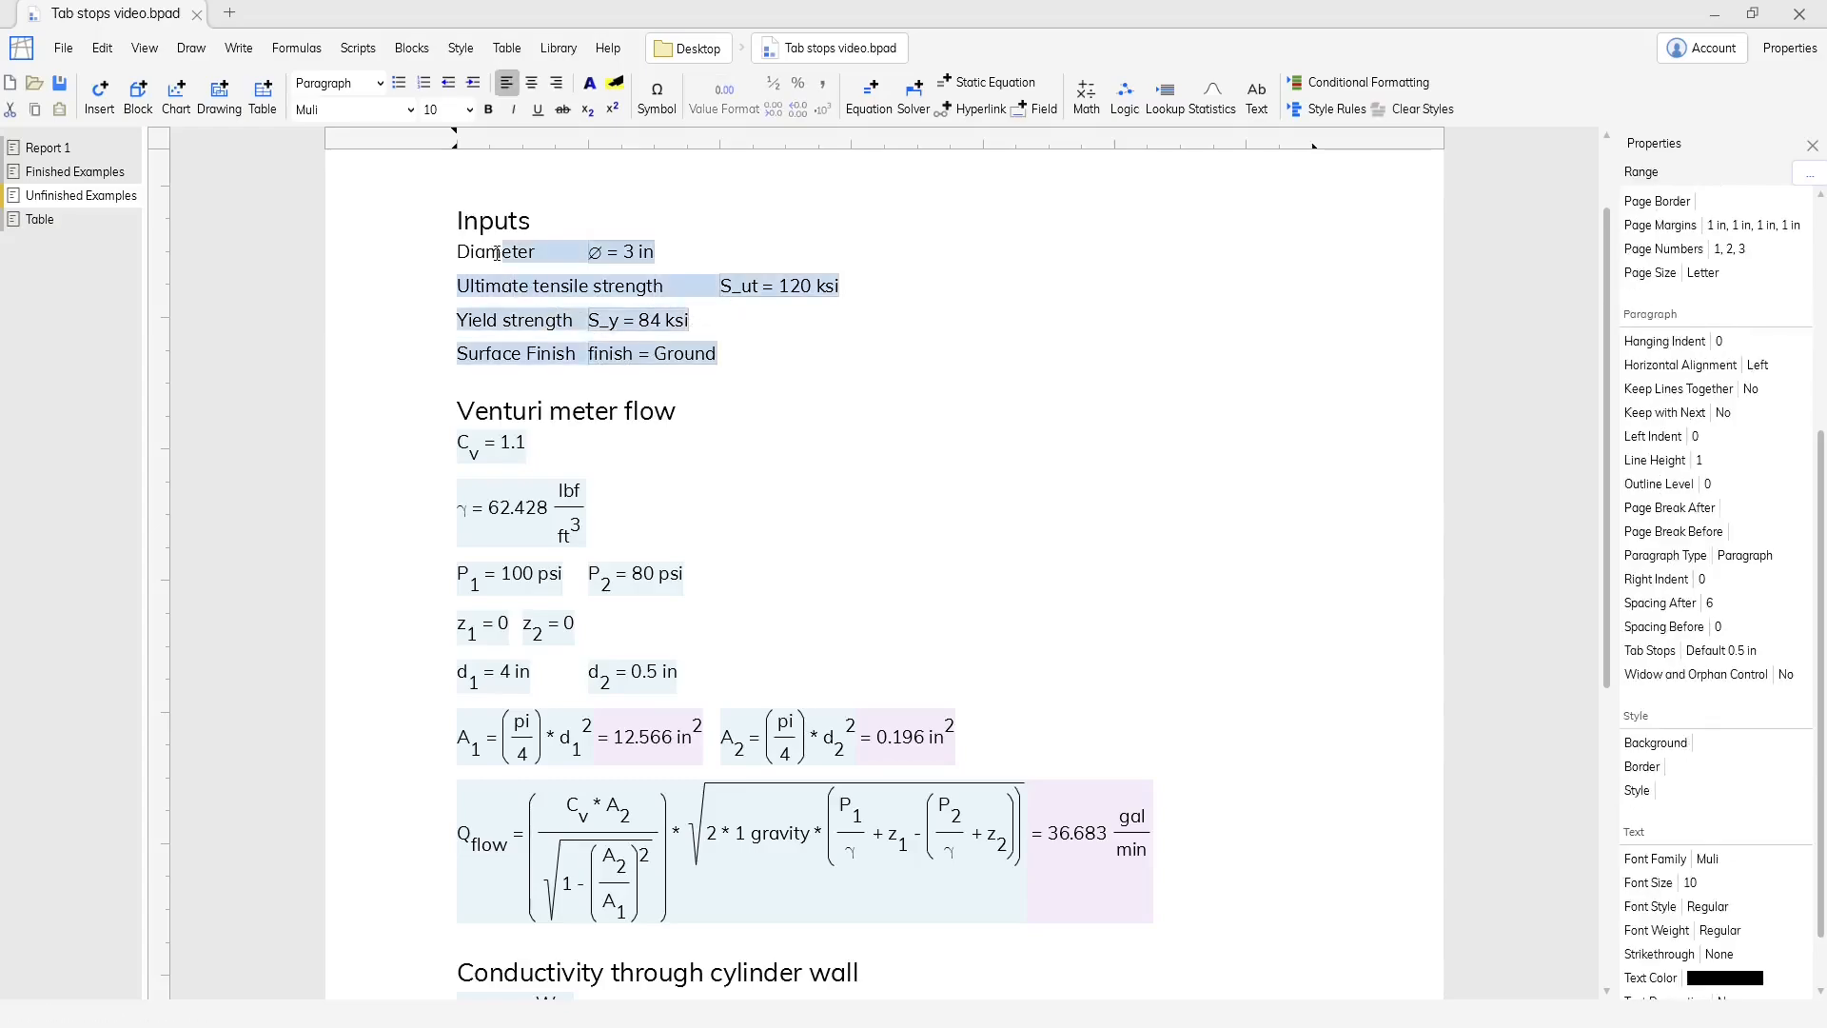
{"action": "left_click", "coordinate": [803, 146]}
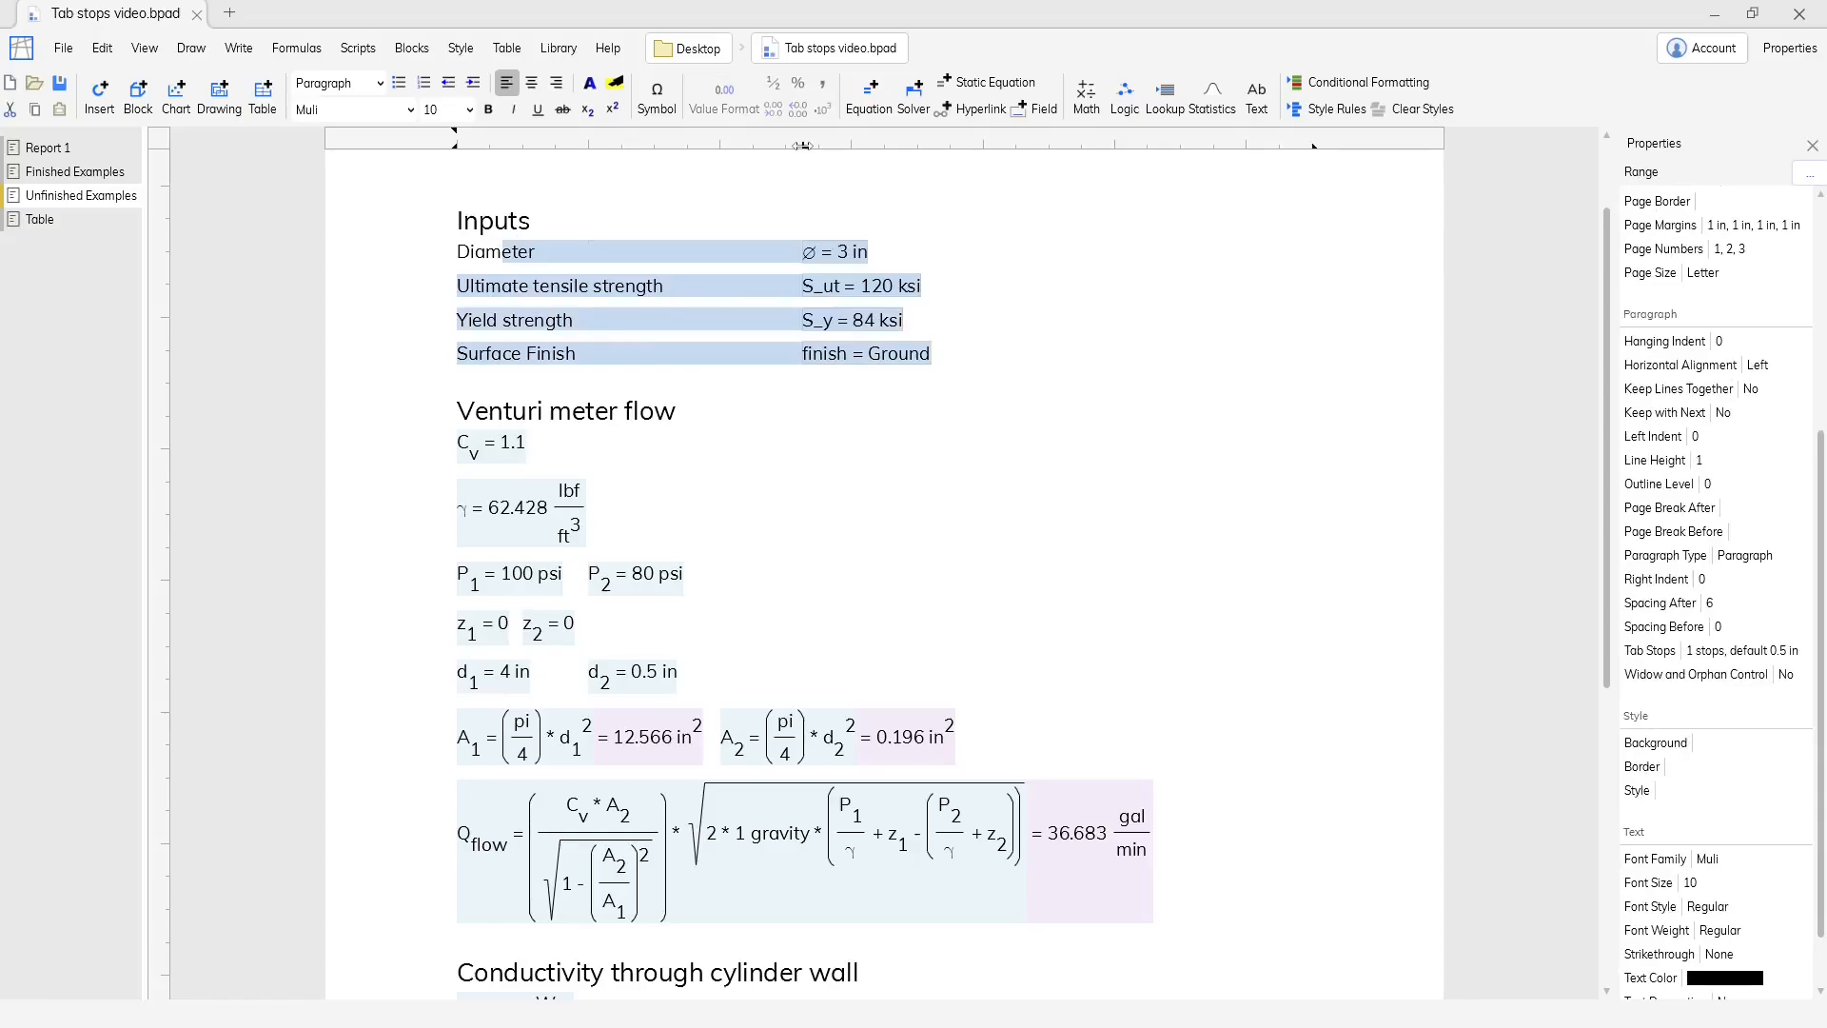
{"action": "right_click", "coordinate": [802, 146]}
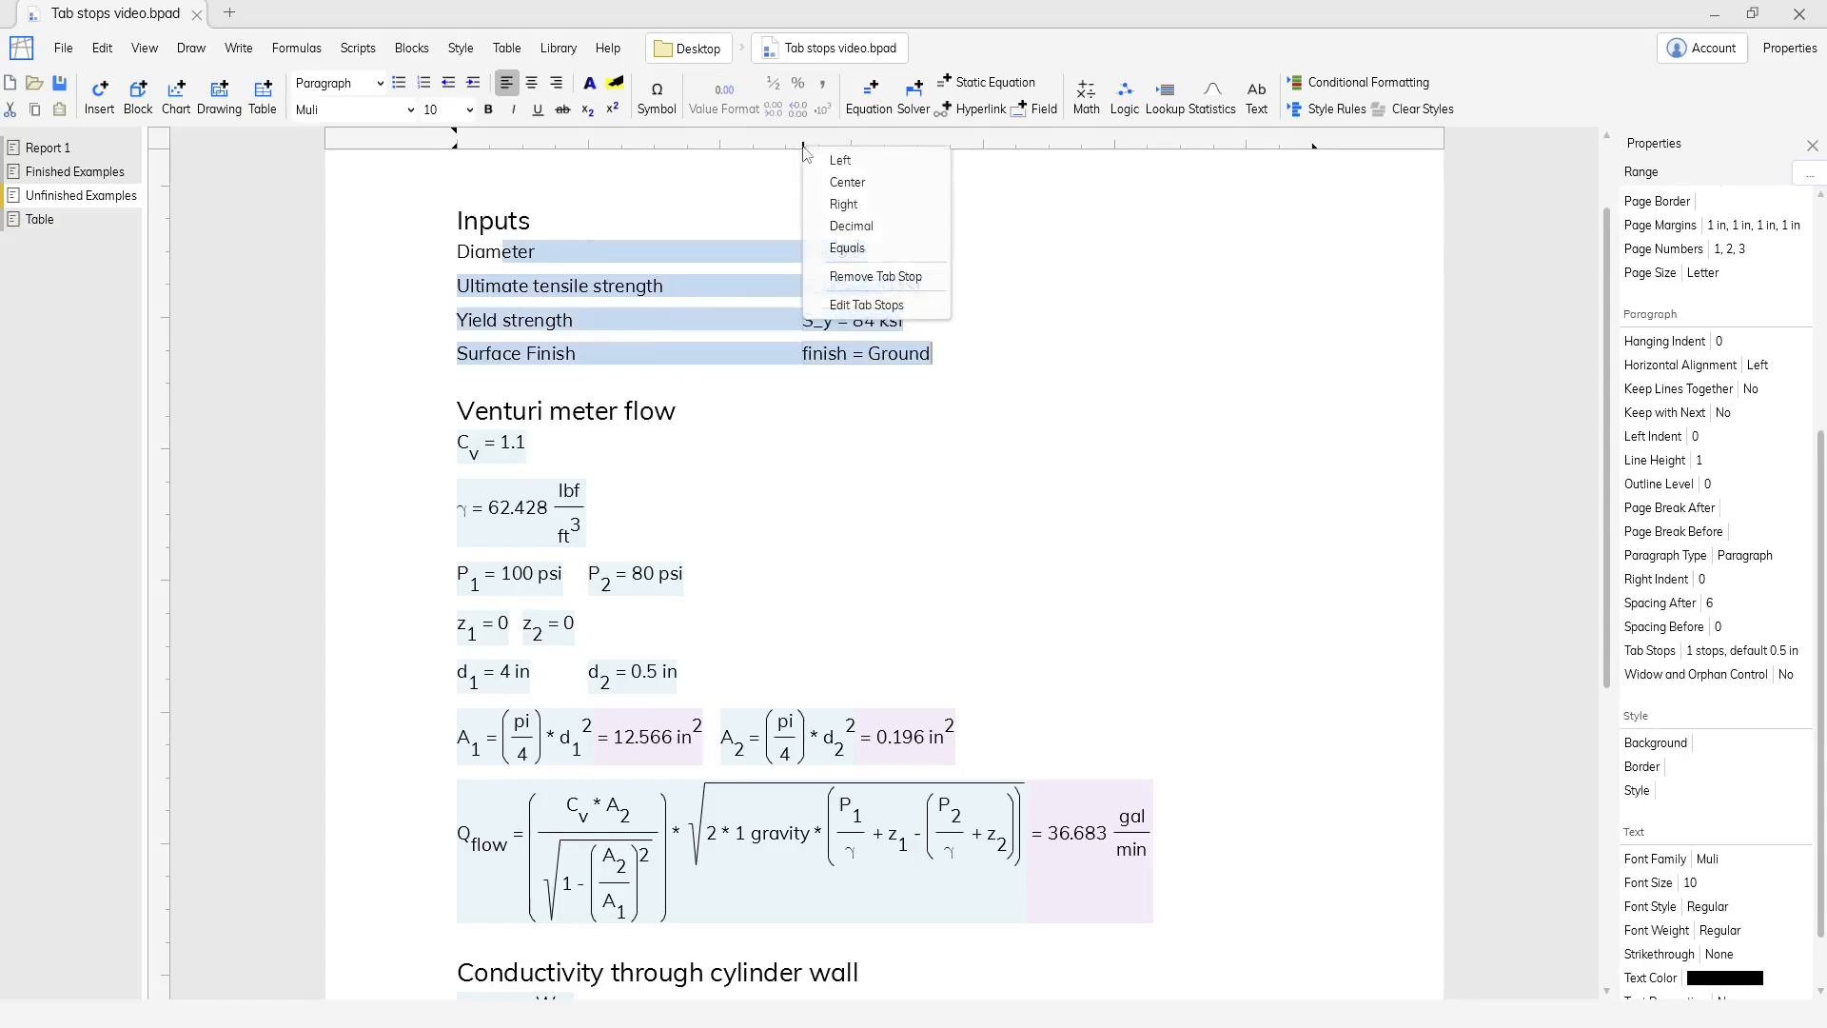
{"action": "left_click", "coordinate": [847, 248]}
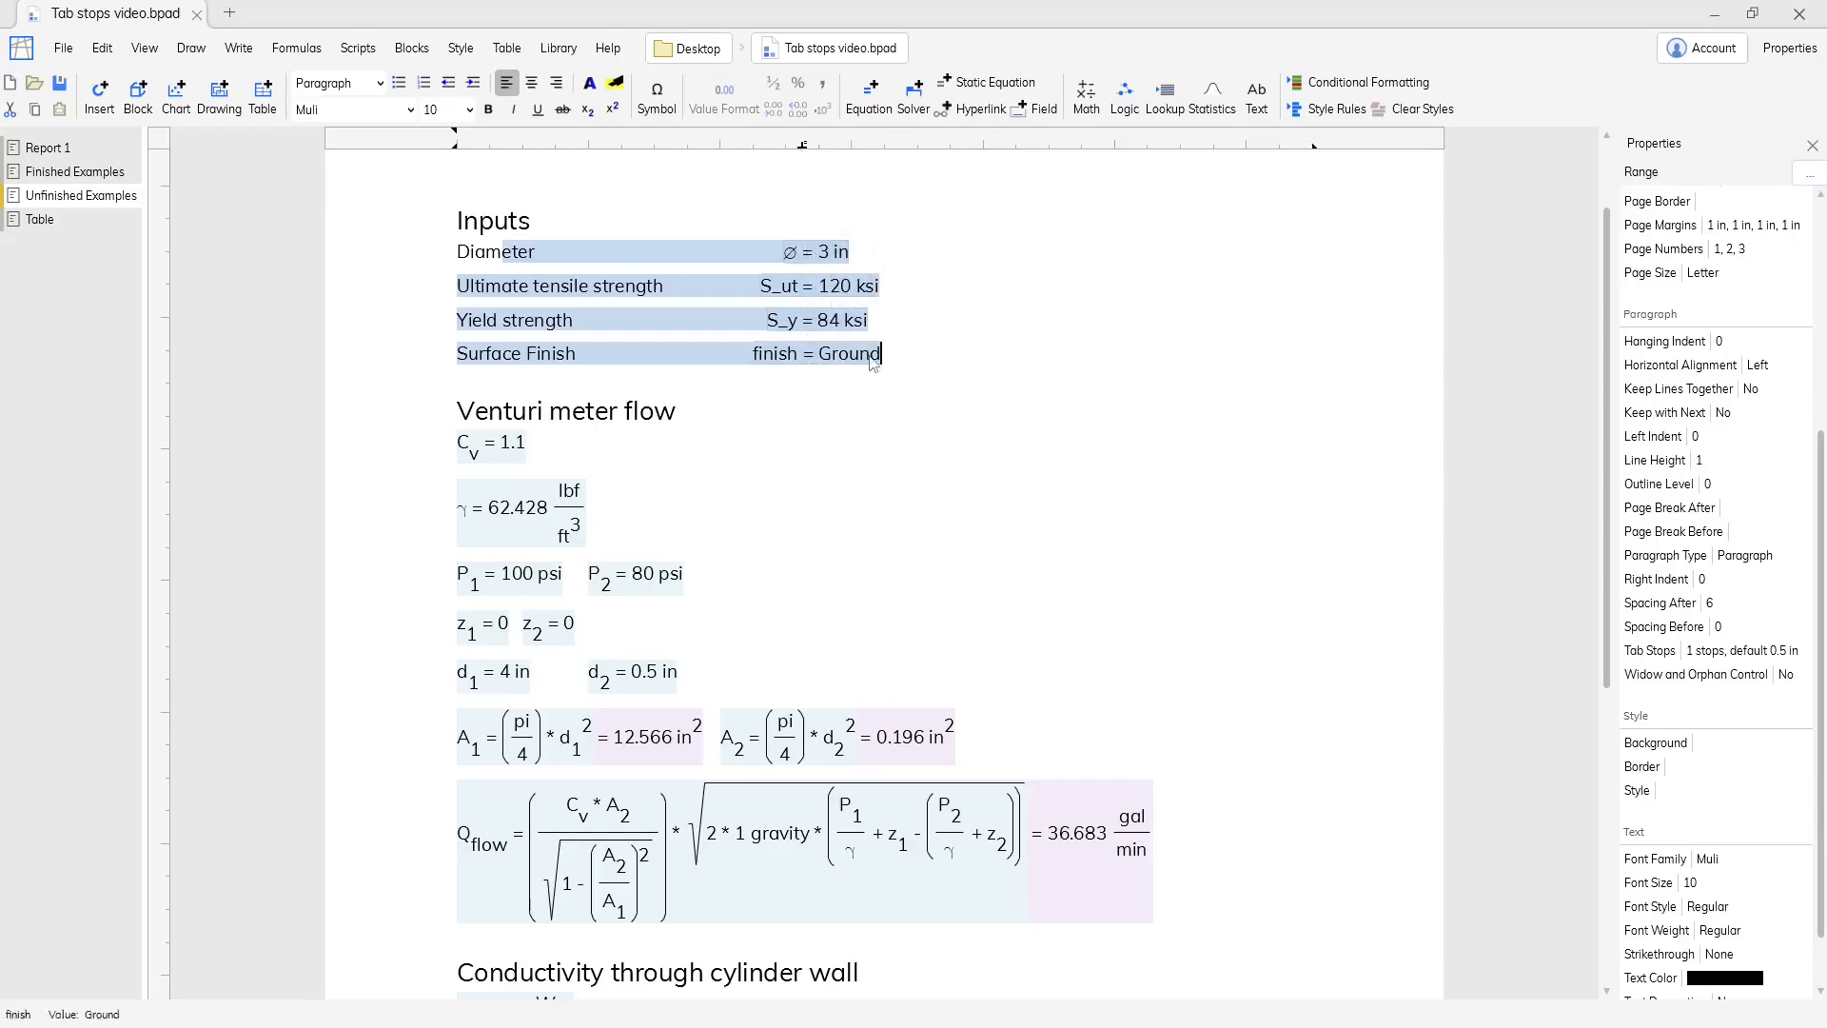
Give the tab stop of the four Inputs lines a dotted leader.
{"action": "left_click", "coordinate": [802, 145]}
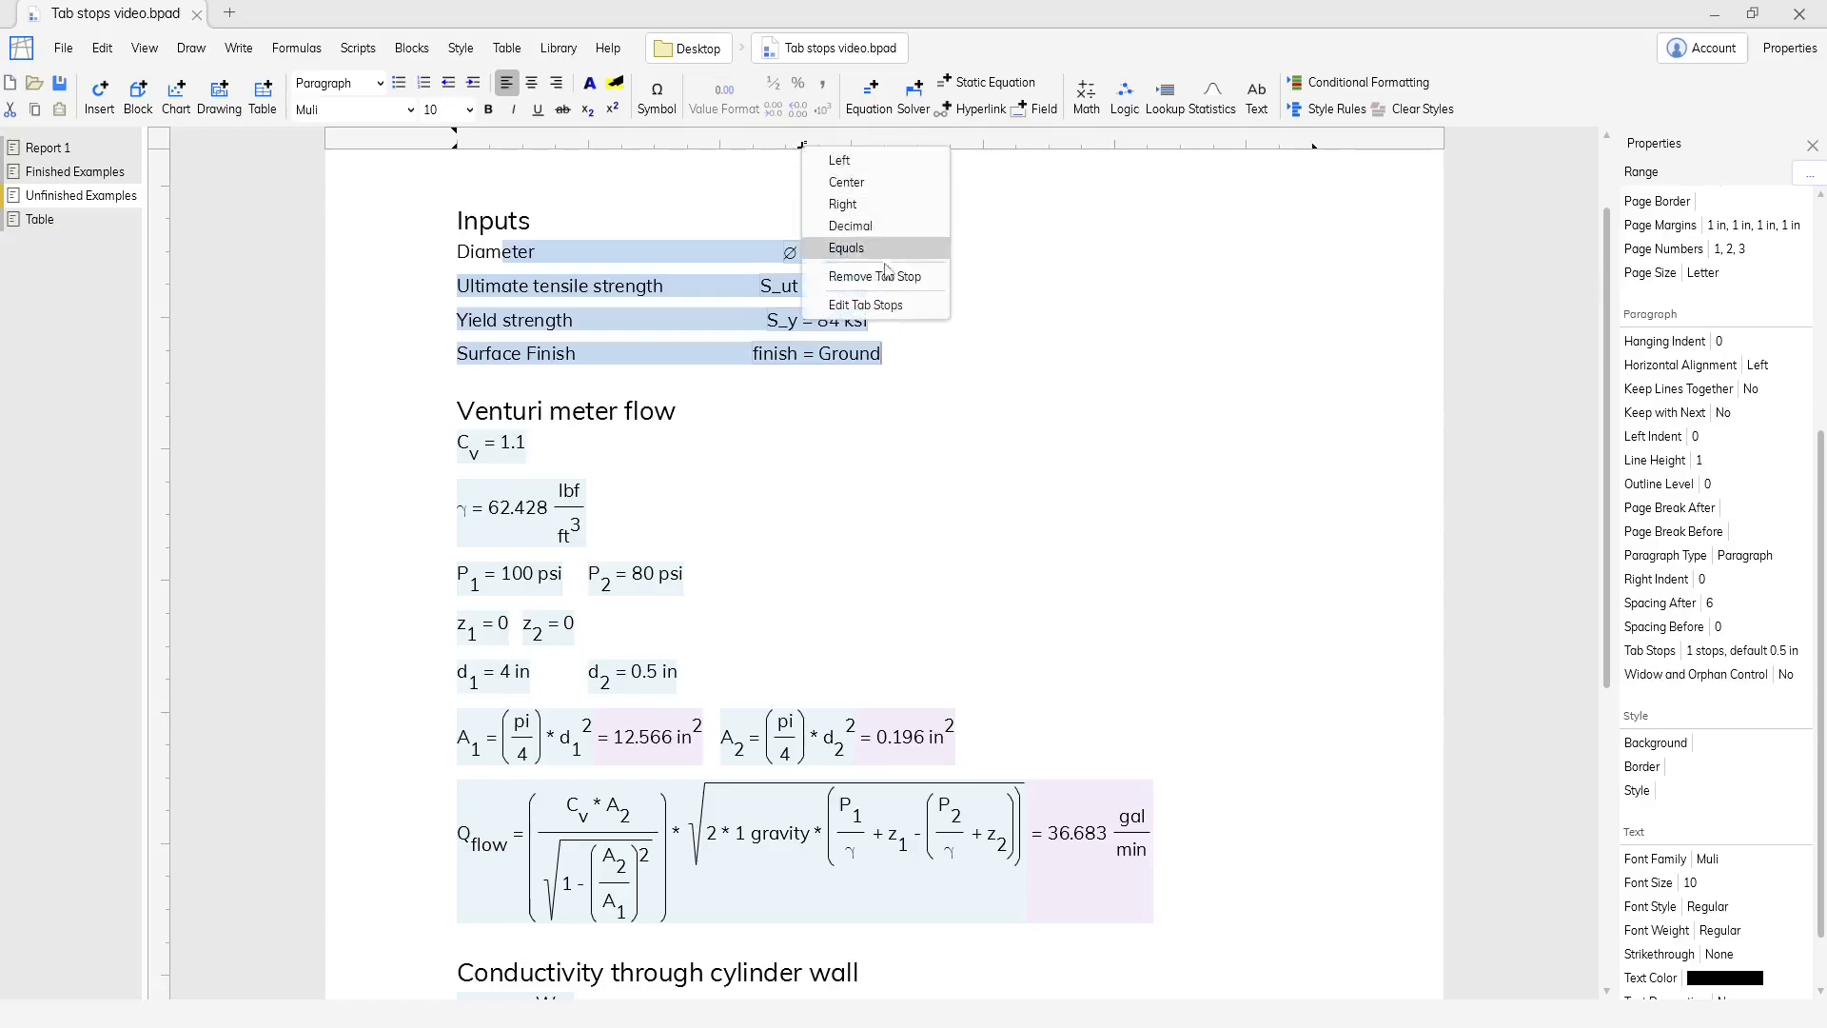
{"action": "left_click", "coordinate": [894, 304]}
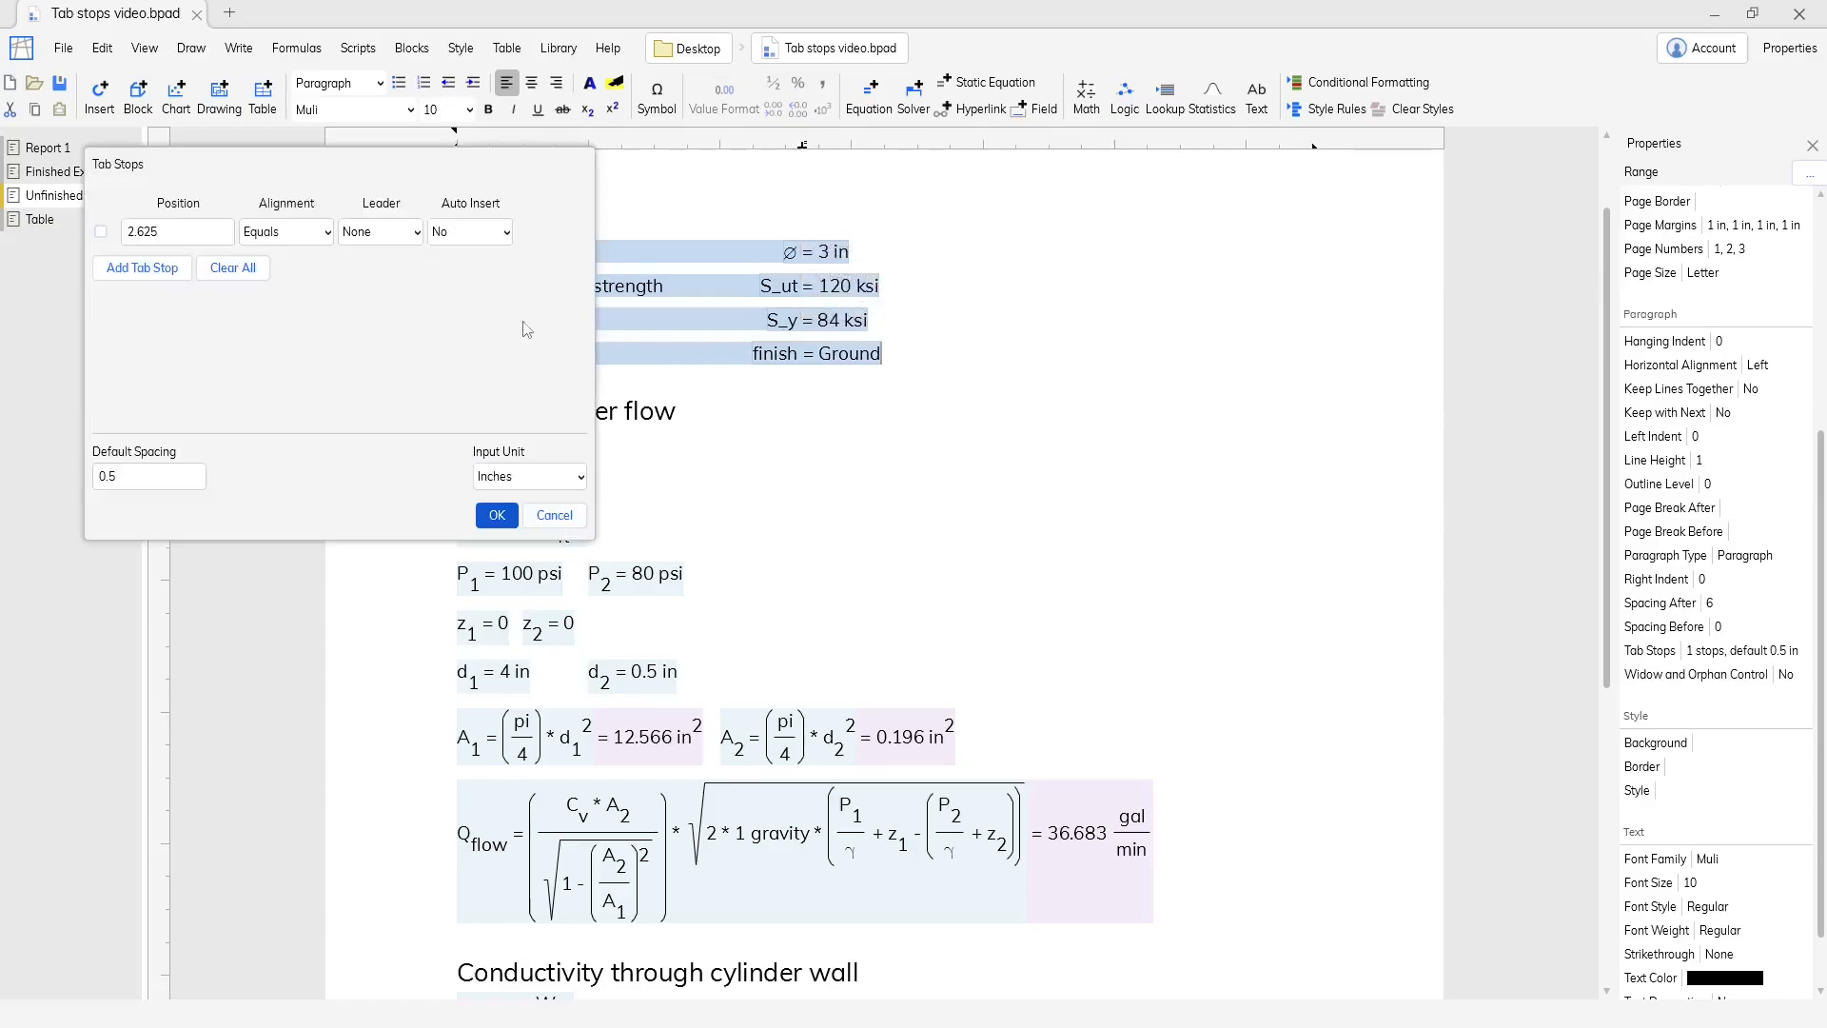
{"action": "left_click", "coordinate": [398, 235]}
{"action": "left_click", "coordinate": [376, 286]}
{"action": "left_click", "coordinate": [497, 515]}
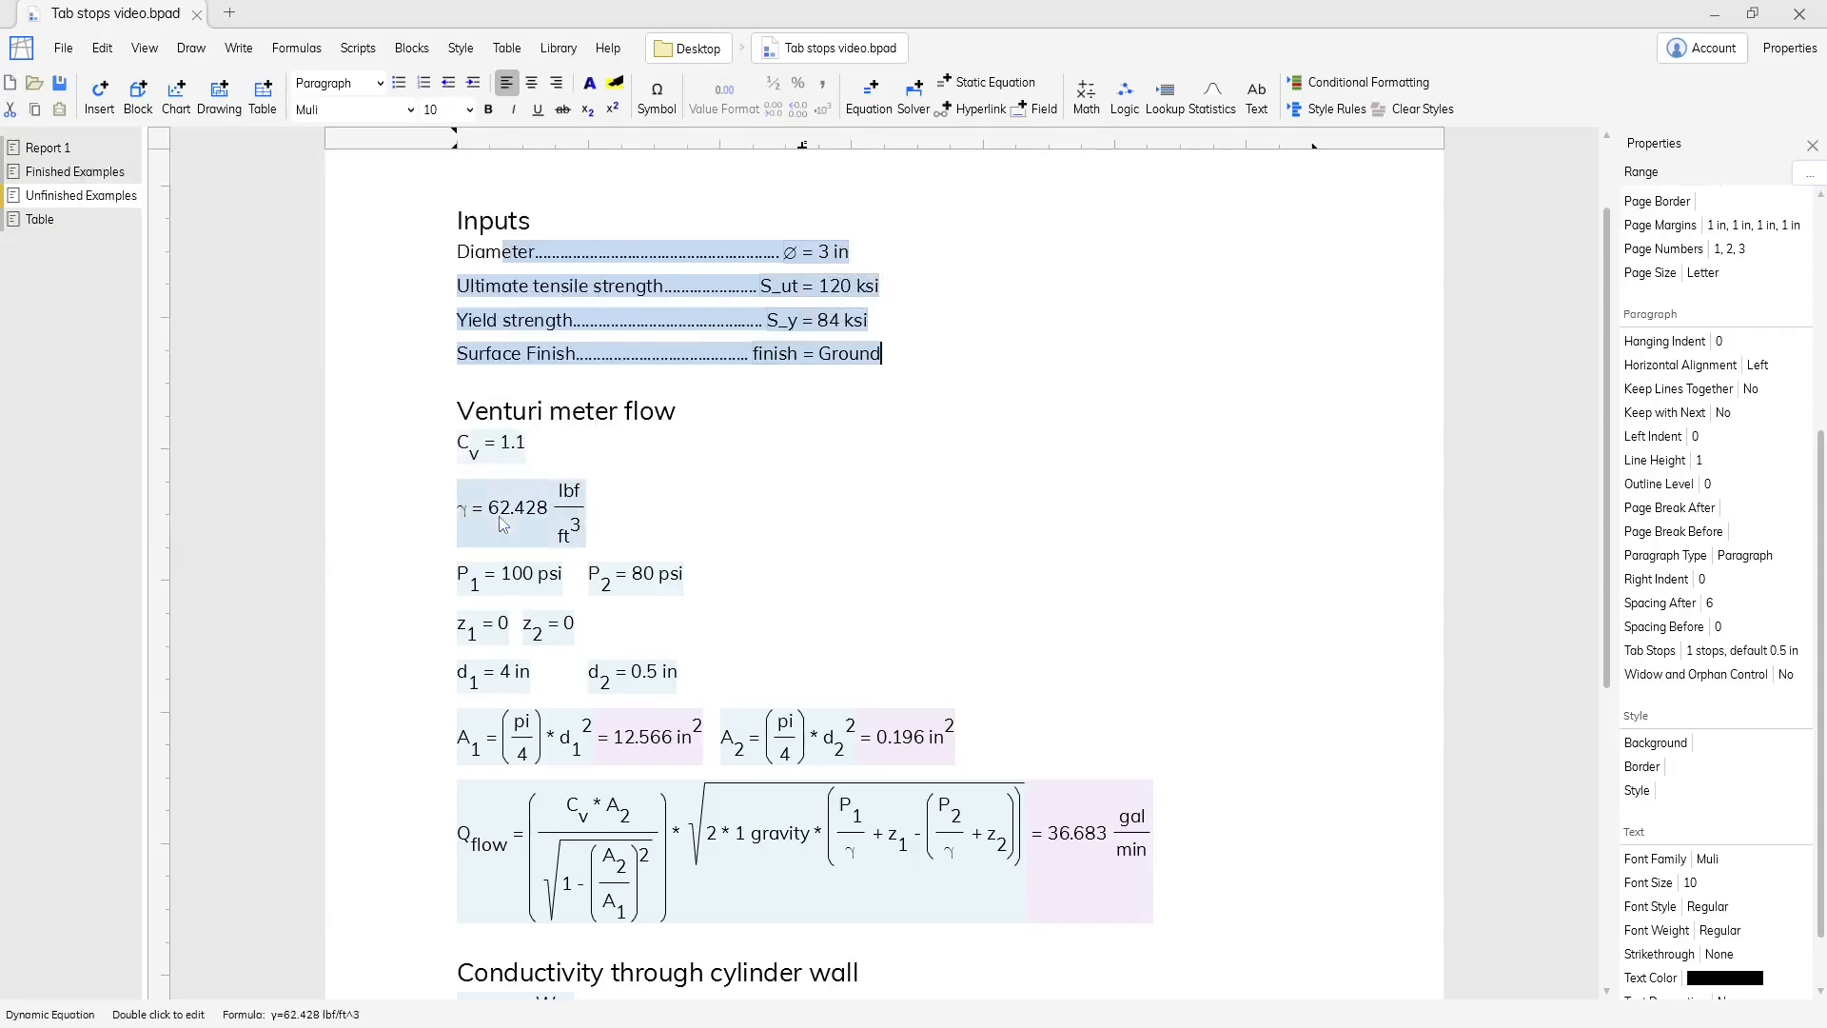
{"action": "left_click", "coordinate": [955, 359]}
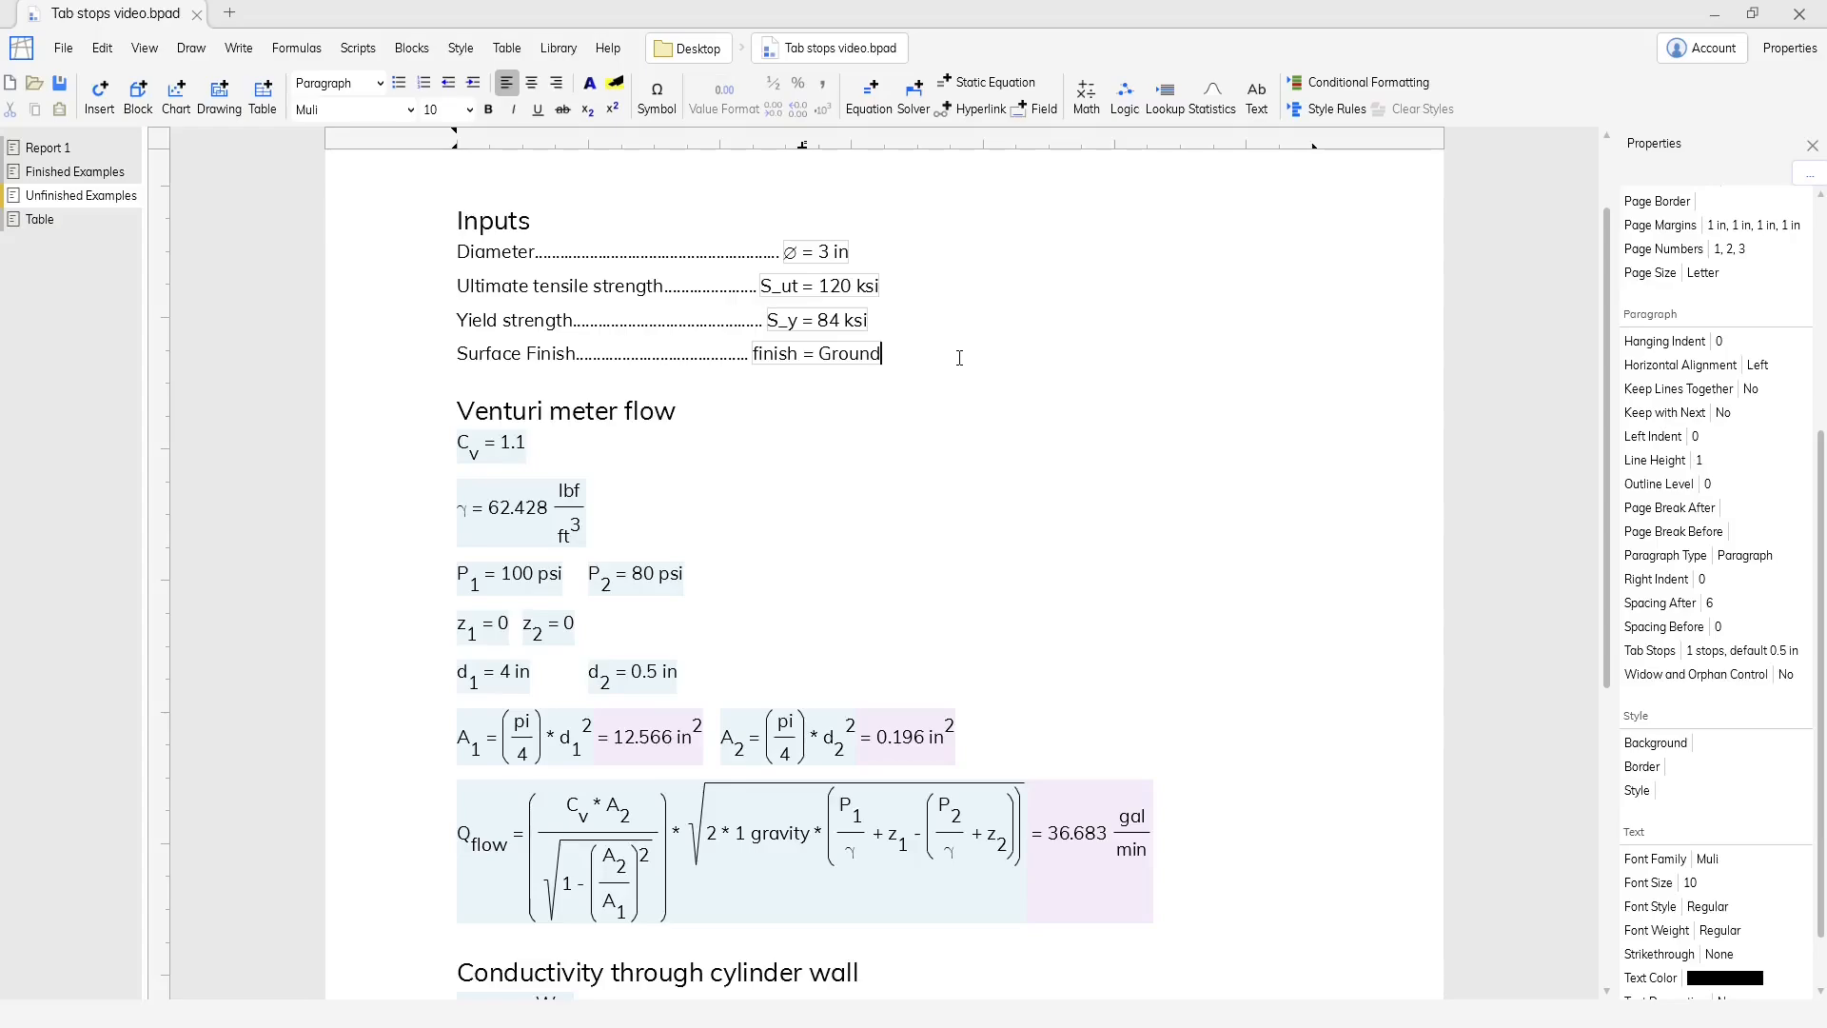
Move the shared tab stop of the four Inputs lines farther right along the ruler.
{"action": "left_click_drag", "start_coordinate": [959, 358], "coordinate": [744, 232]}
{"action": "left_click_drag", "start_coordinate": [831, 147], "coordinate": [902, 156]}
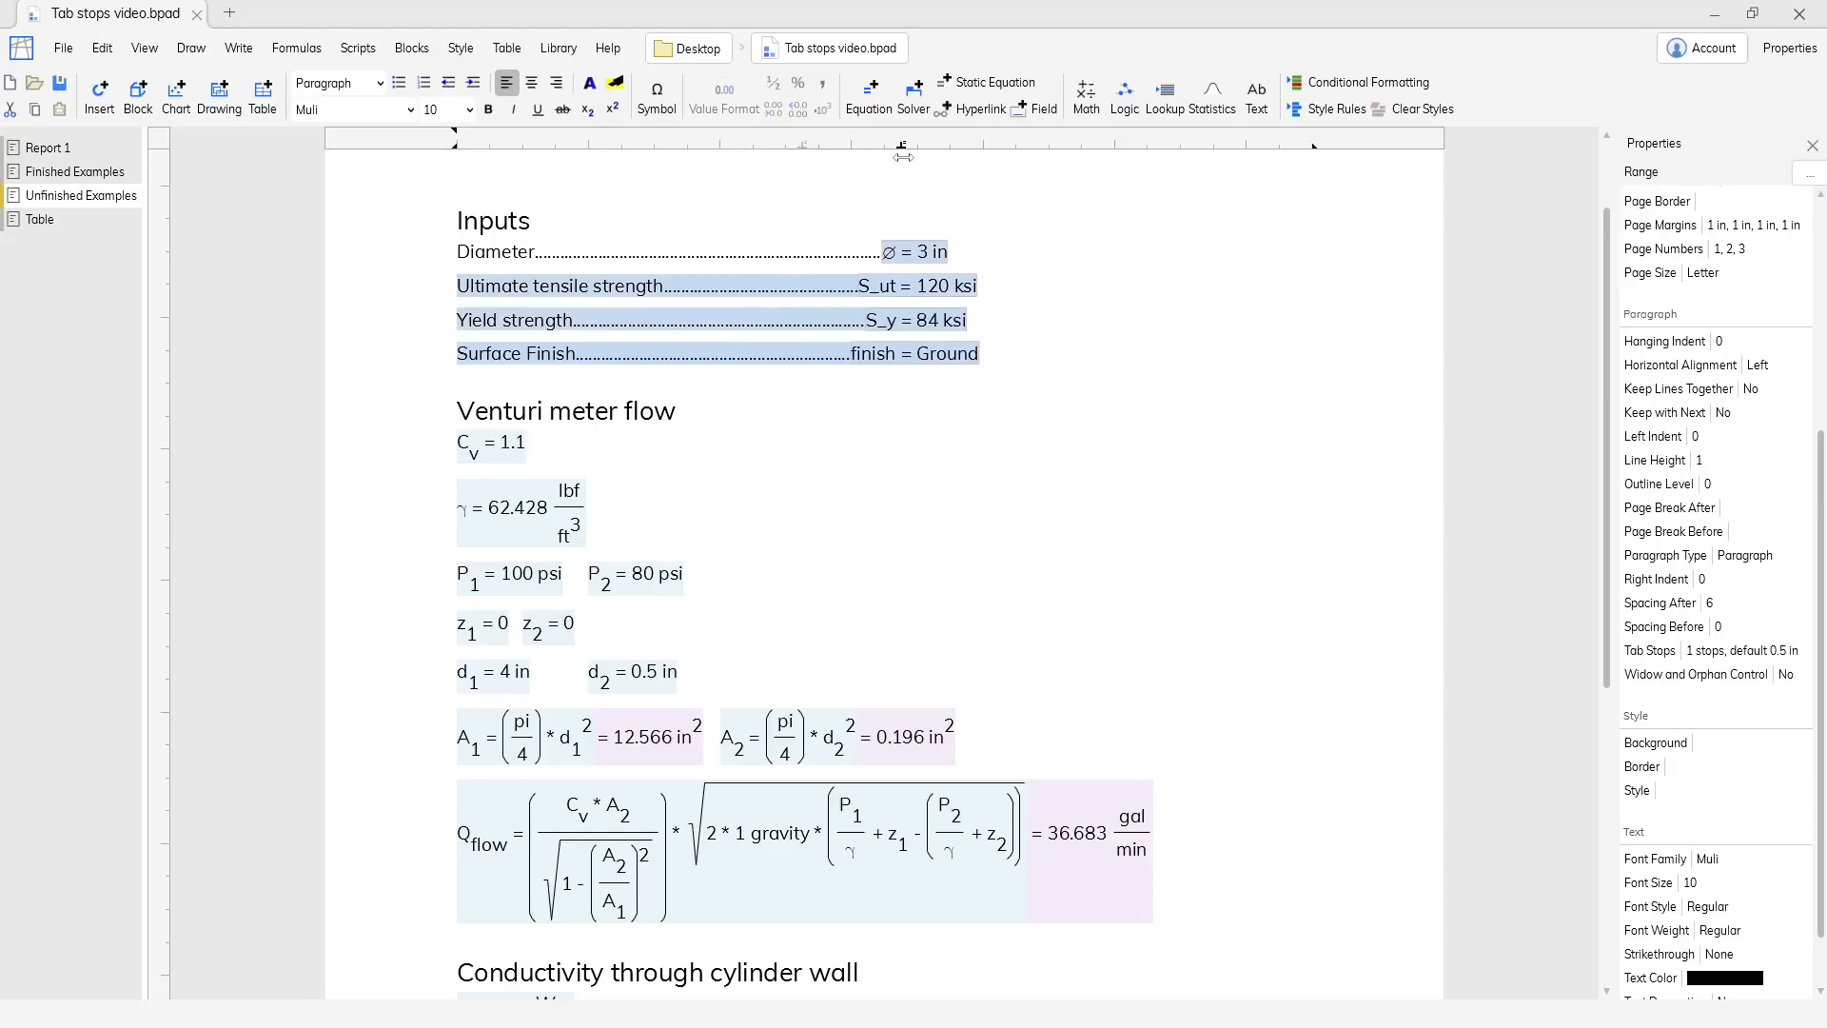
{"action": "left_click", "coordinate": [1039, 356]}
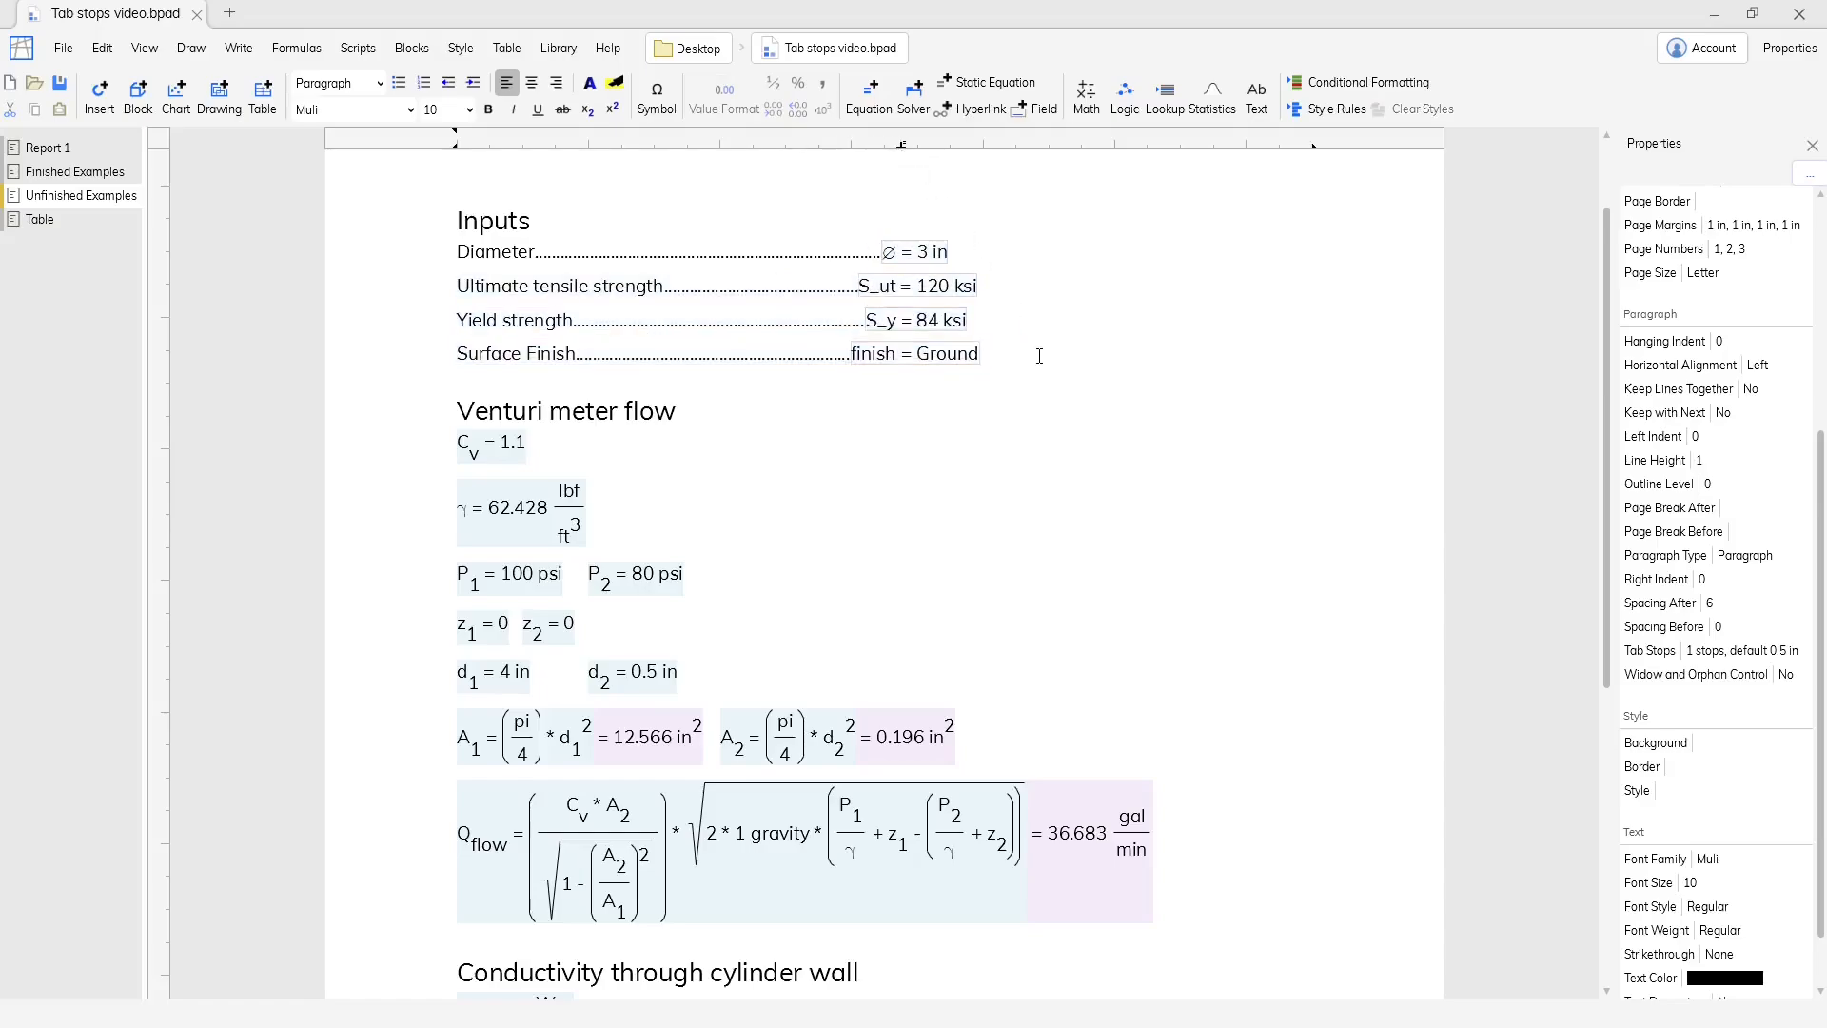
Align the second column of the P, z, d and A lines under Venturi meter flow with a left tab stop past mid-page.
{"action": "scroll", "coordinate": [1038, 356], "scroll_direction": "down", "scroll_amount": 2}
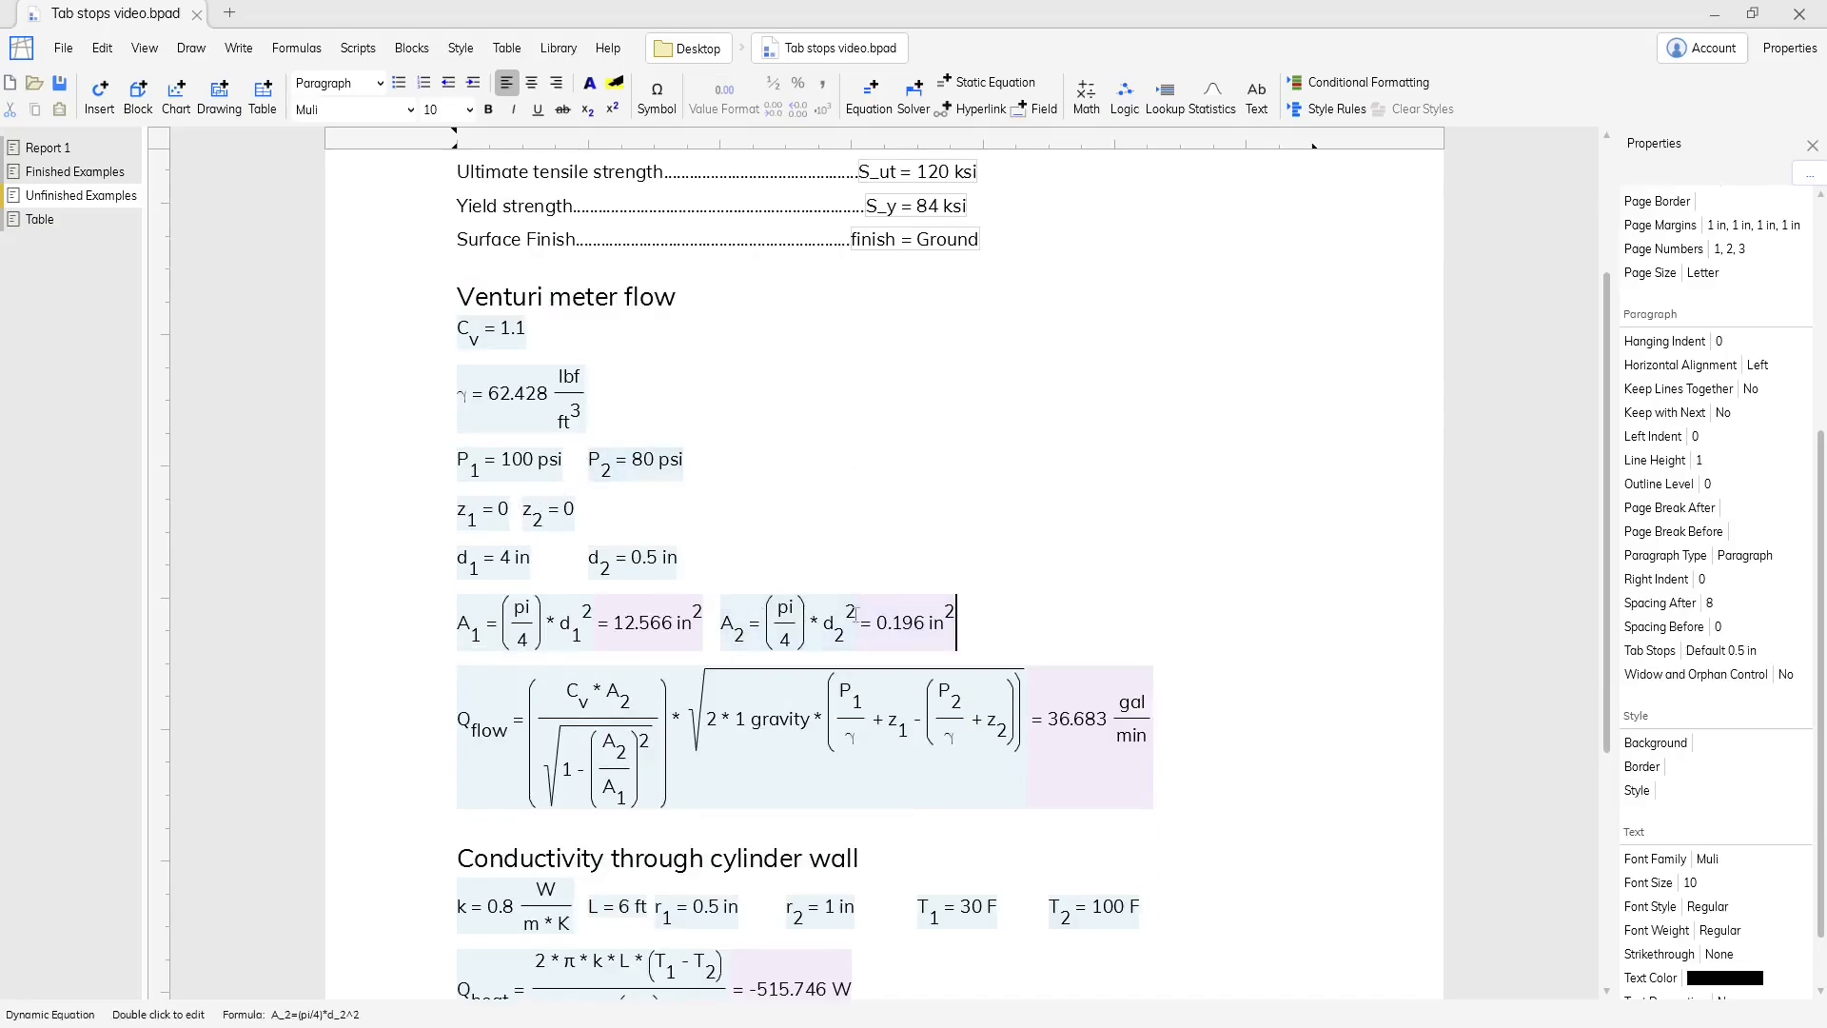
{"action": "left_click_drag", "start_coordinate": [1023, 630], "coordinate": [496, 478]}
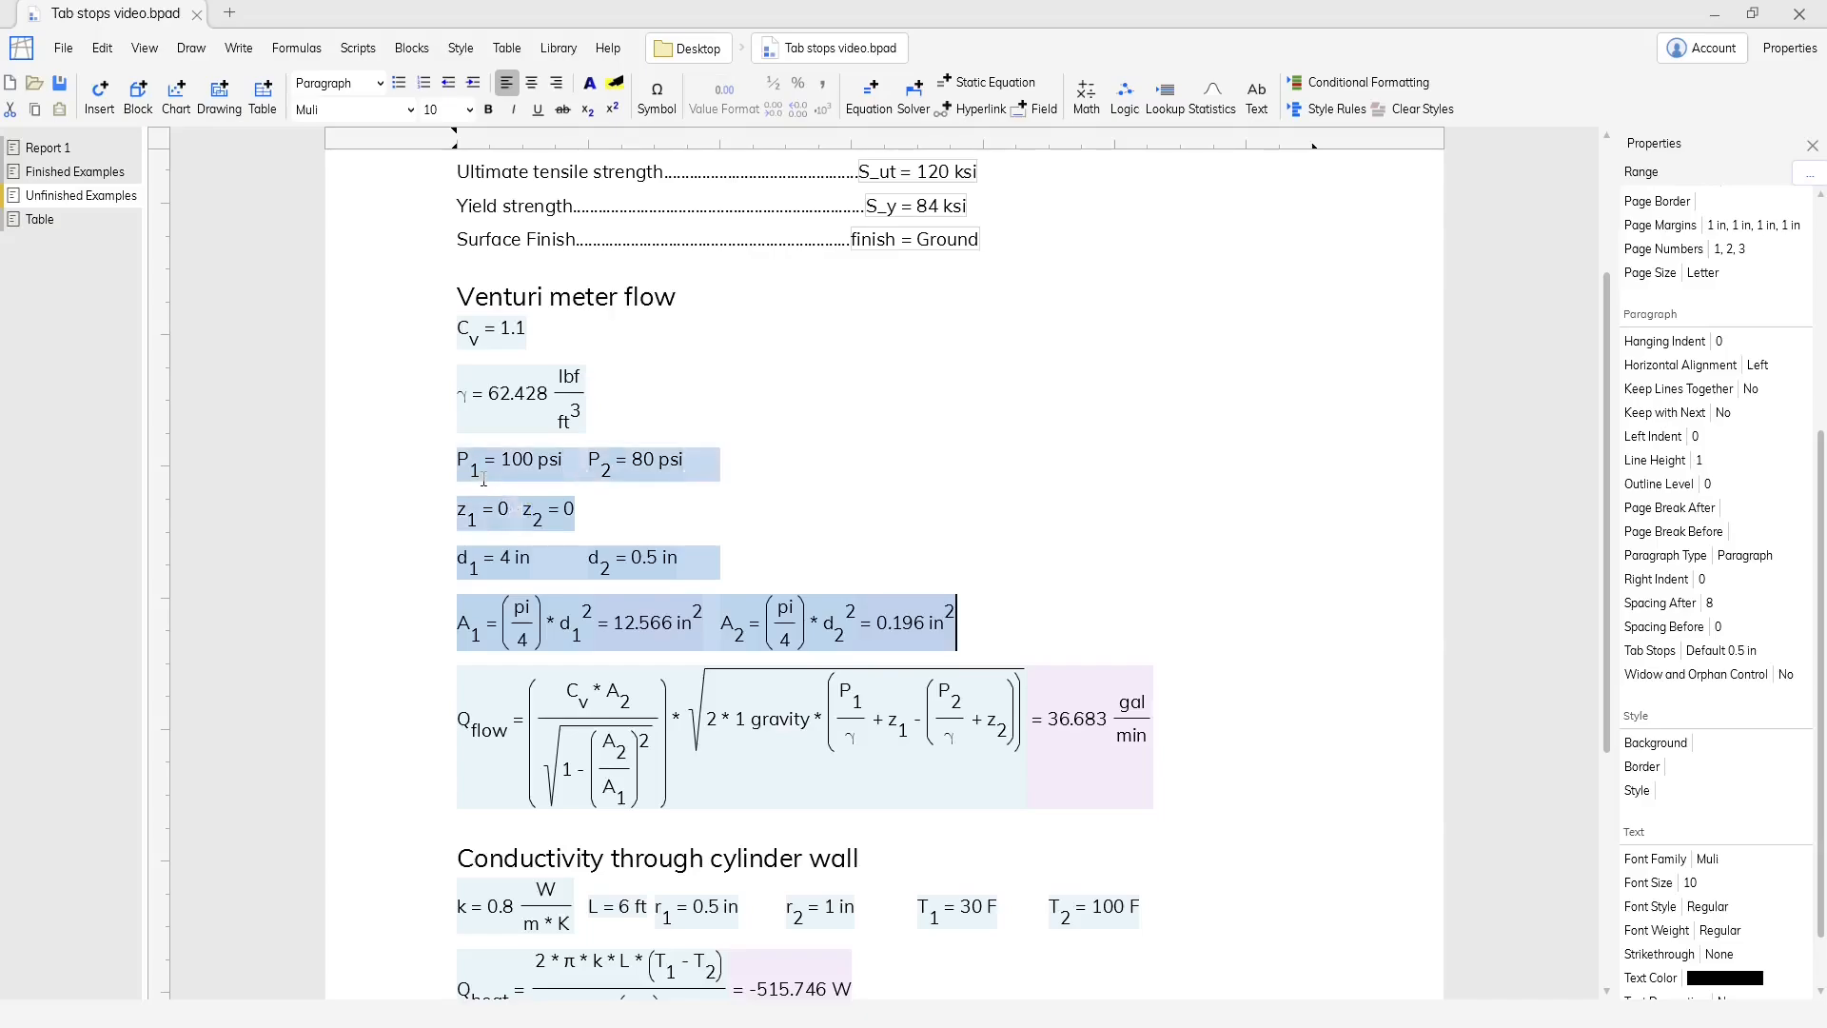
{"action": "left_click", "coordinate": [834, 145]}
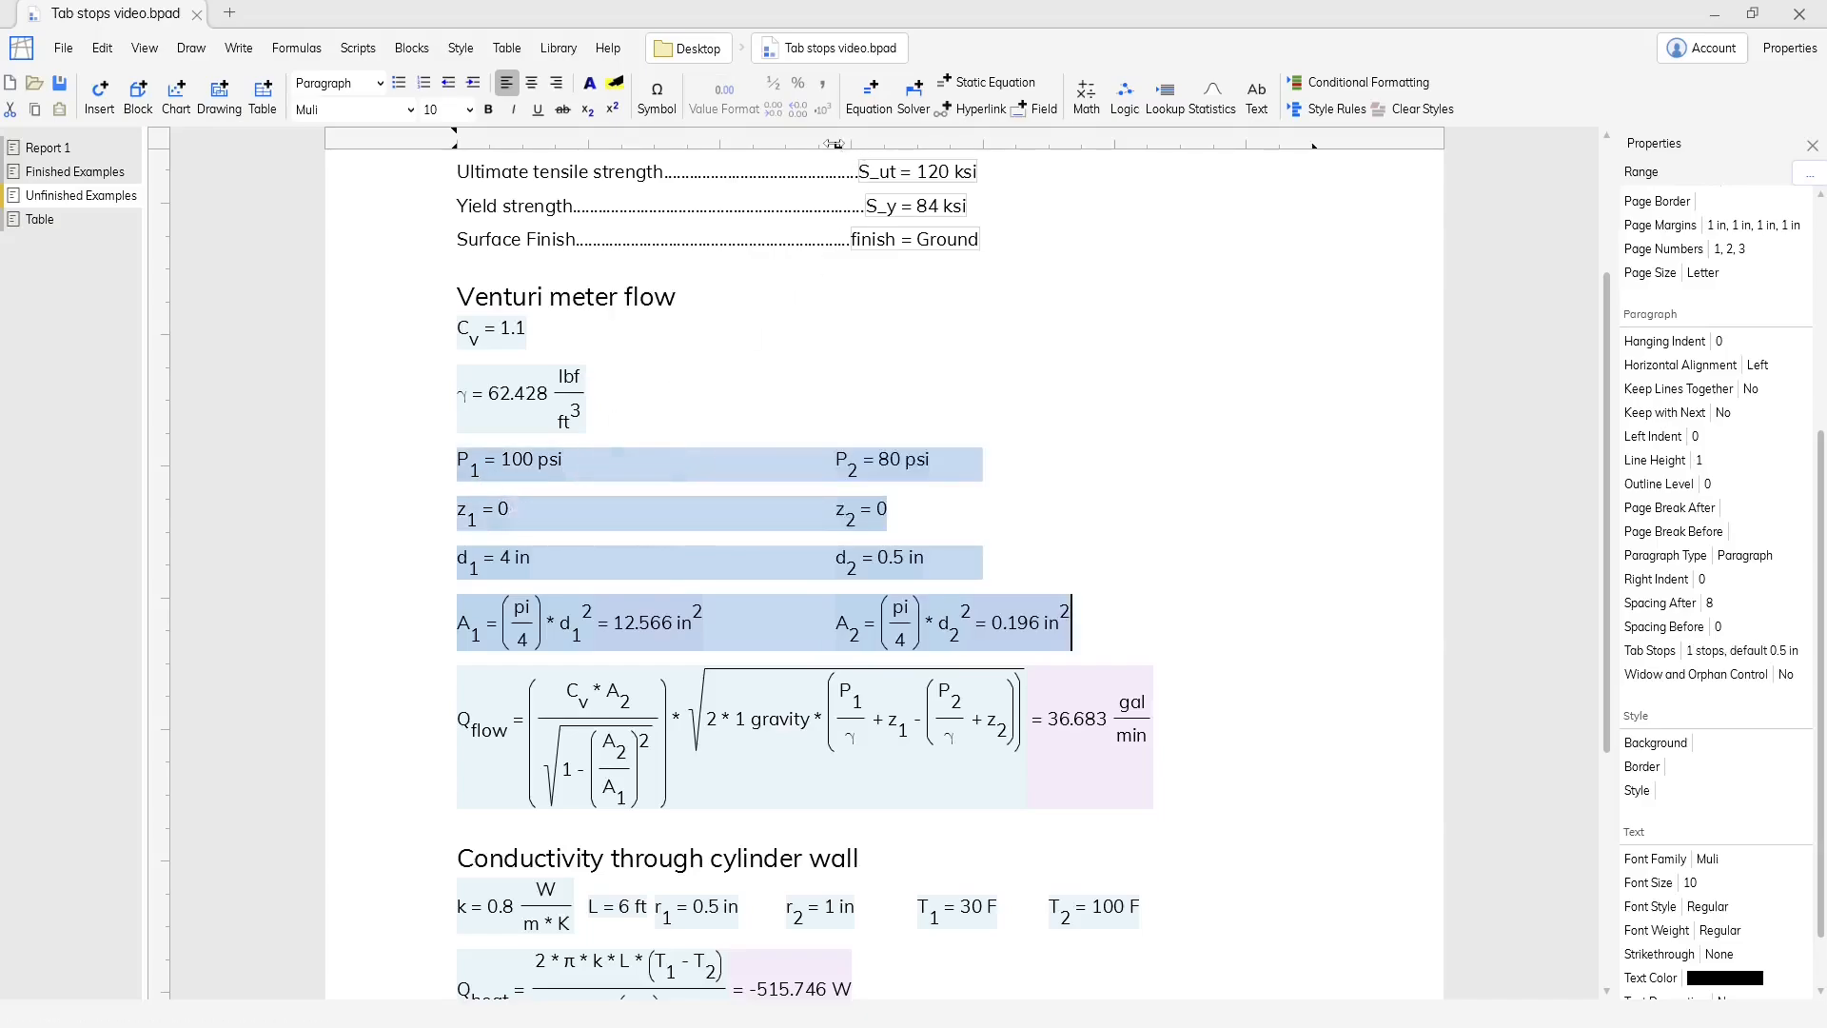
{"action": "left_click_drag", "start_coordinate": [834, 144], "coordinate": [868, 147]}
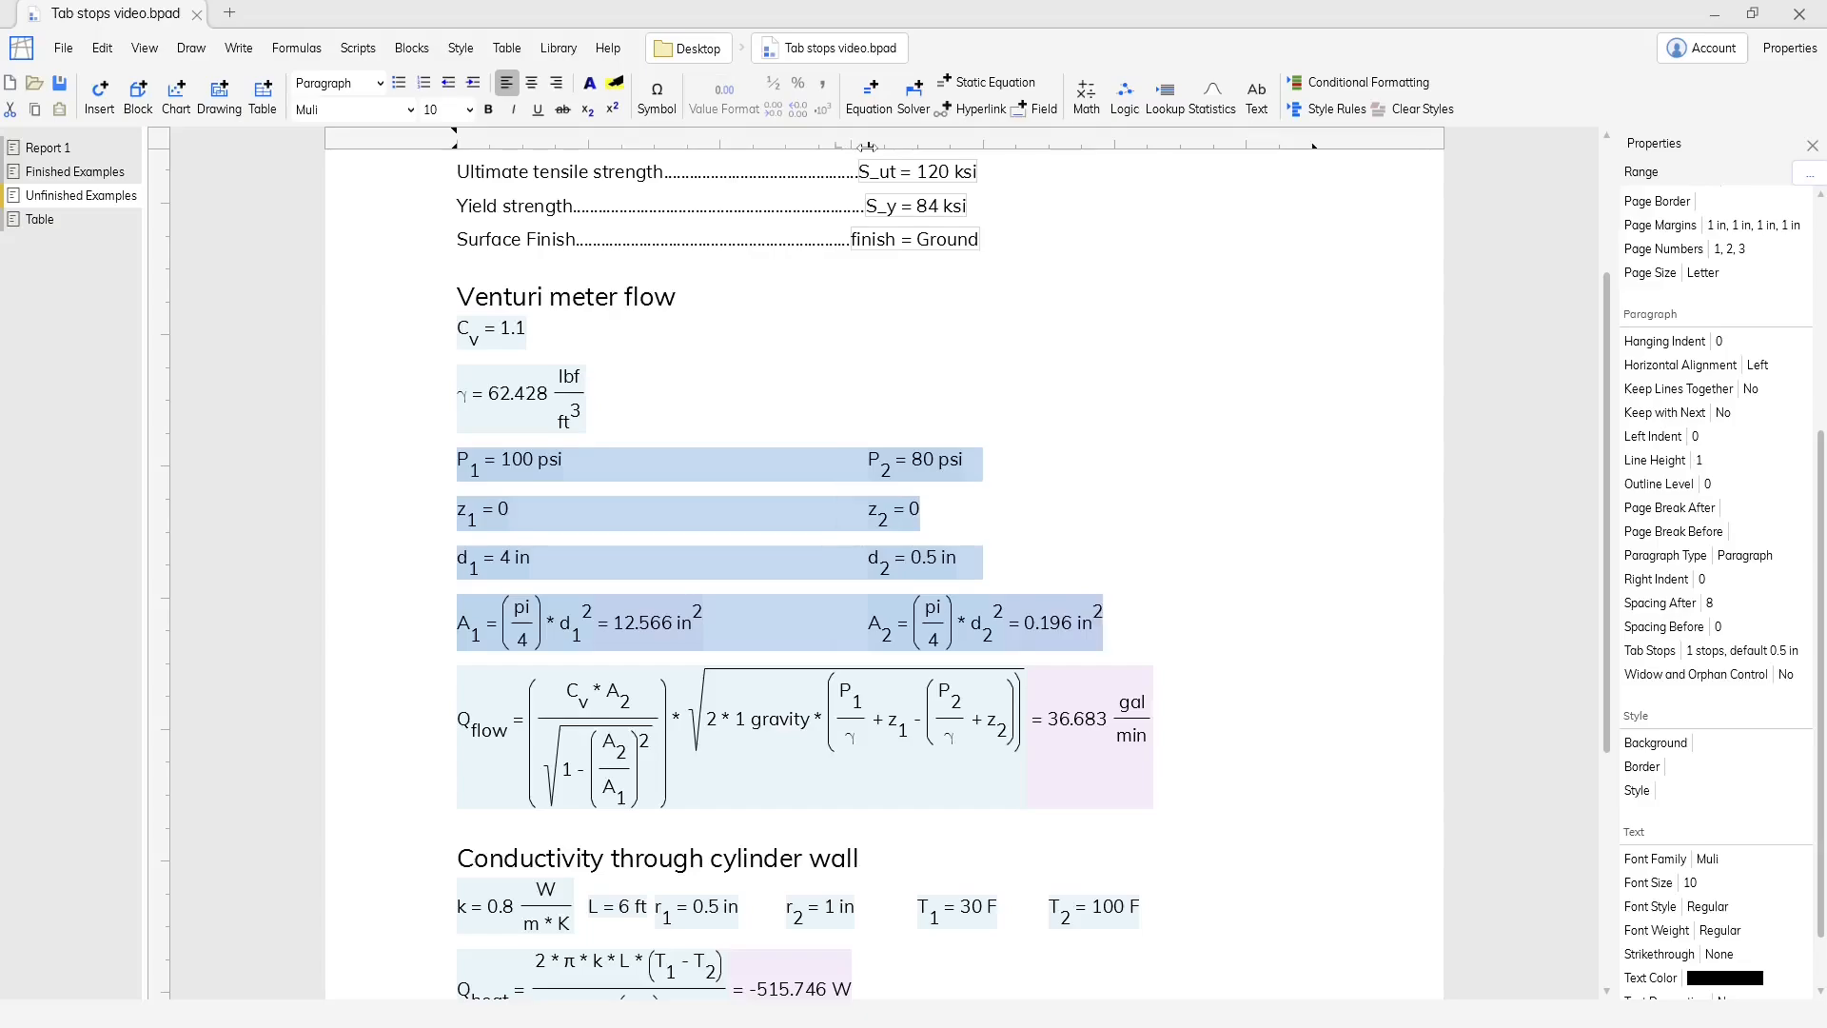
{"action": "left_click", "coordinate": [1191, 615]}
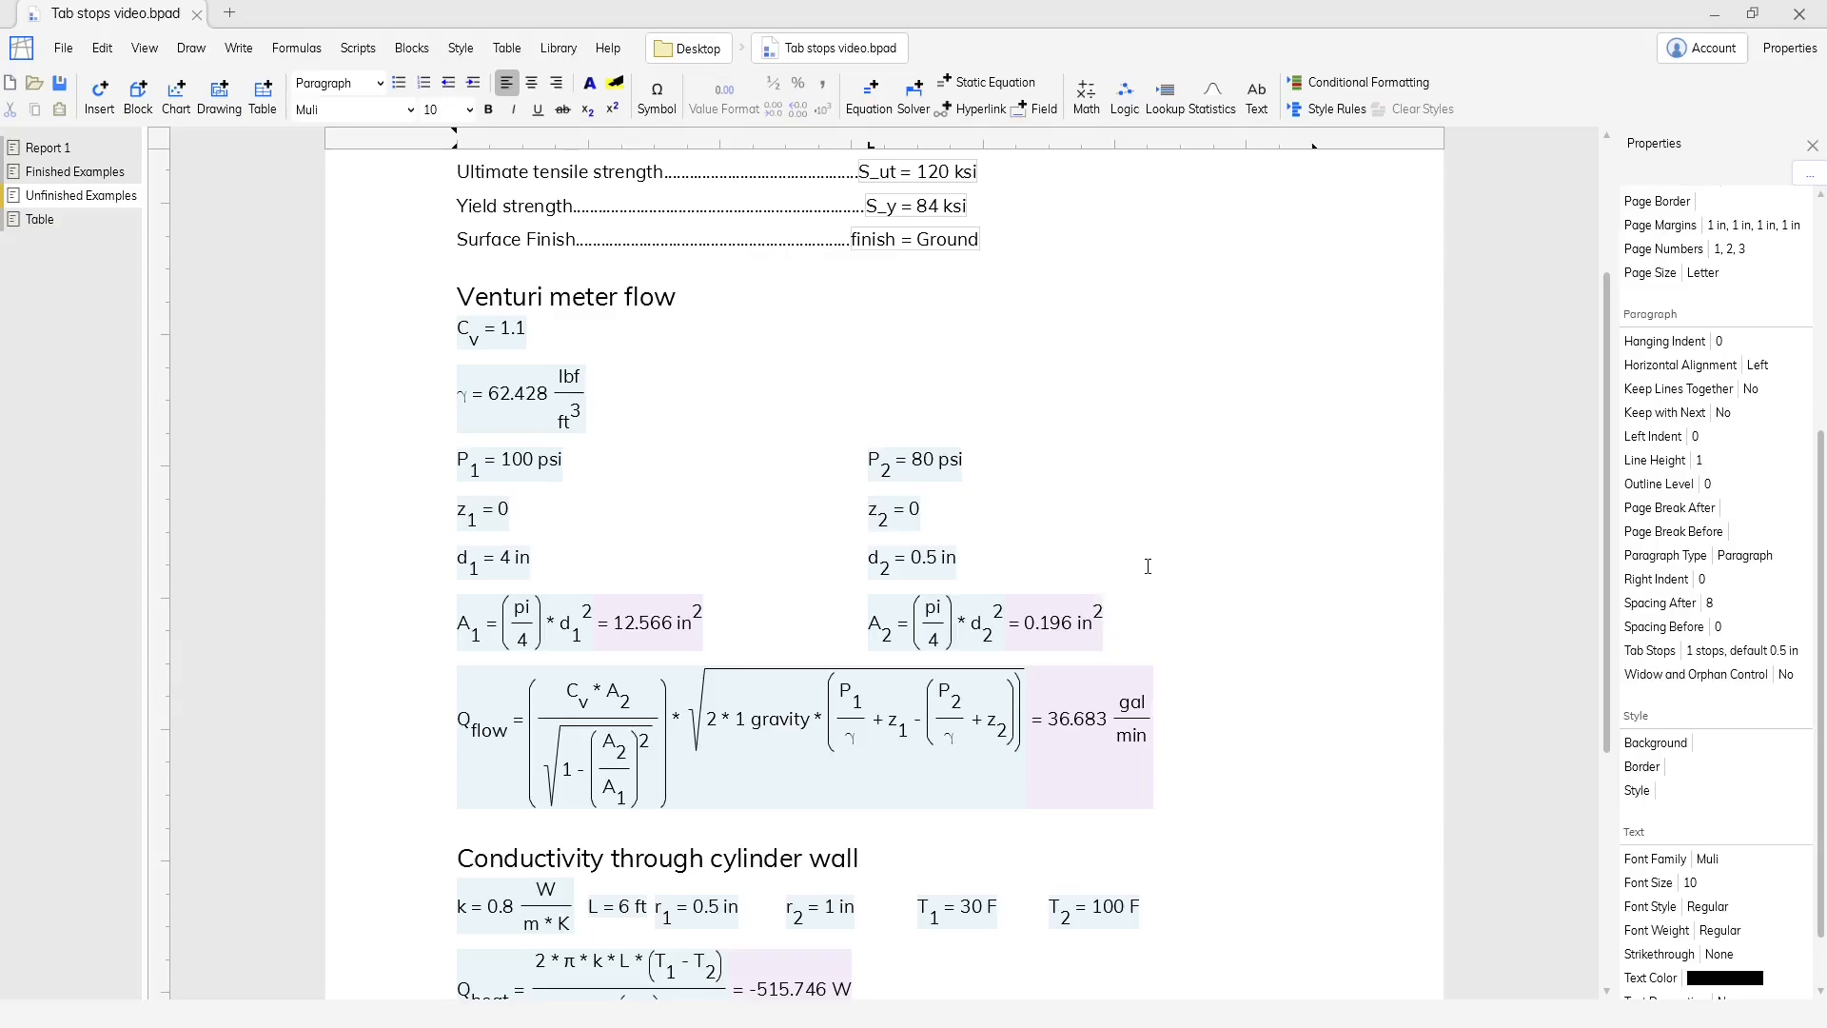
Space out the values on the first line under Conductivity through cylinder wall with five left tab stops, shifting the last one farther right.
{"action": "scroll", "coordinate": [1233, 533], "scroll_direction": "down", "scroll_amount": 4}
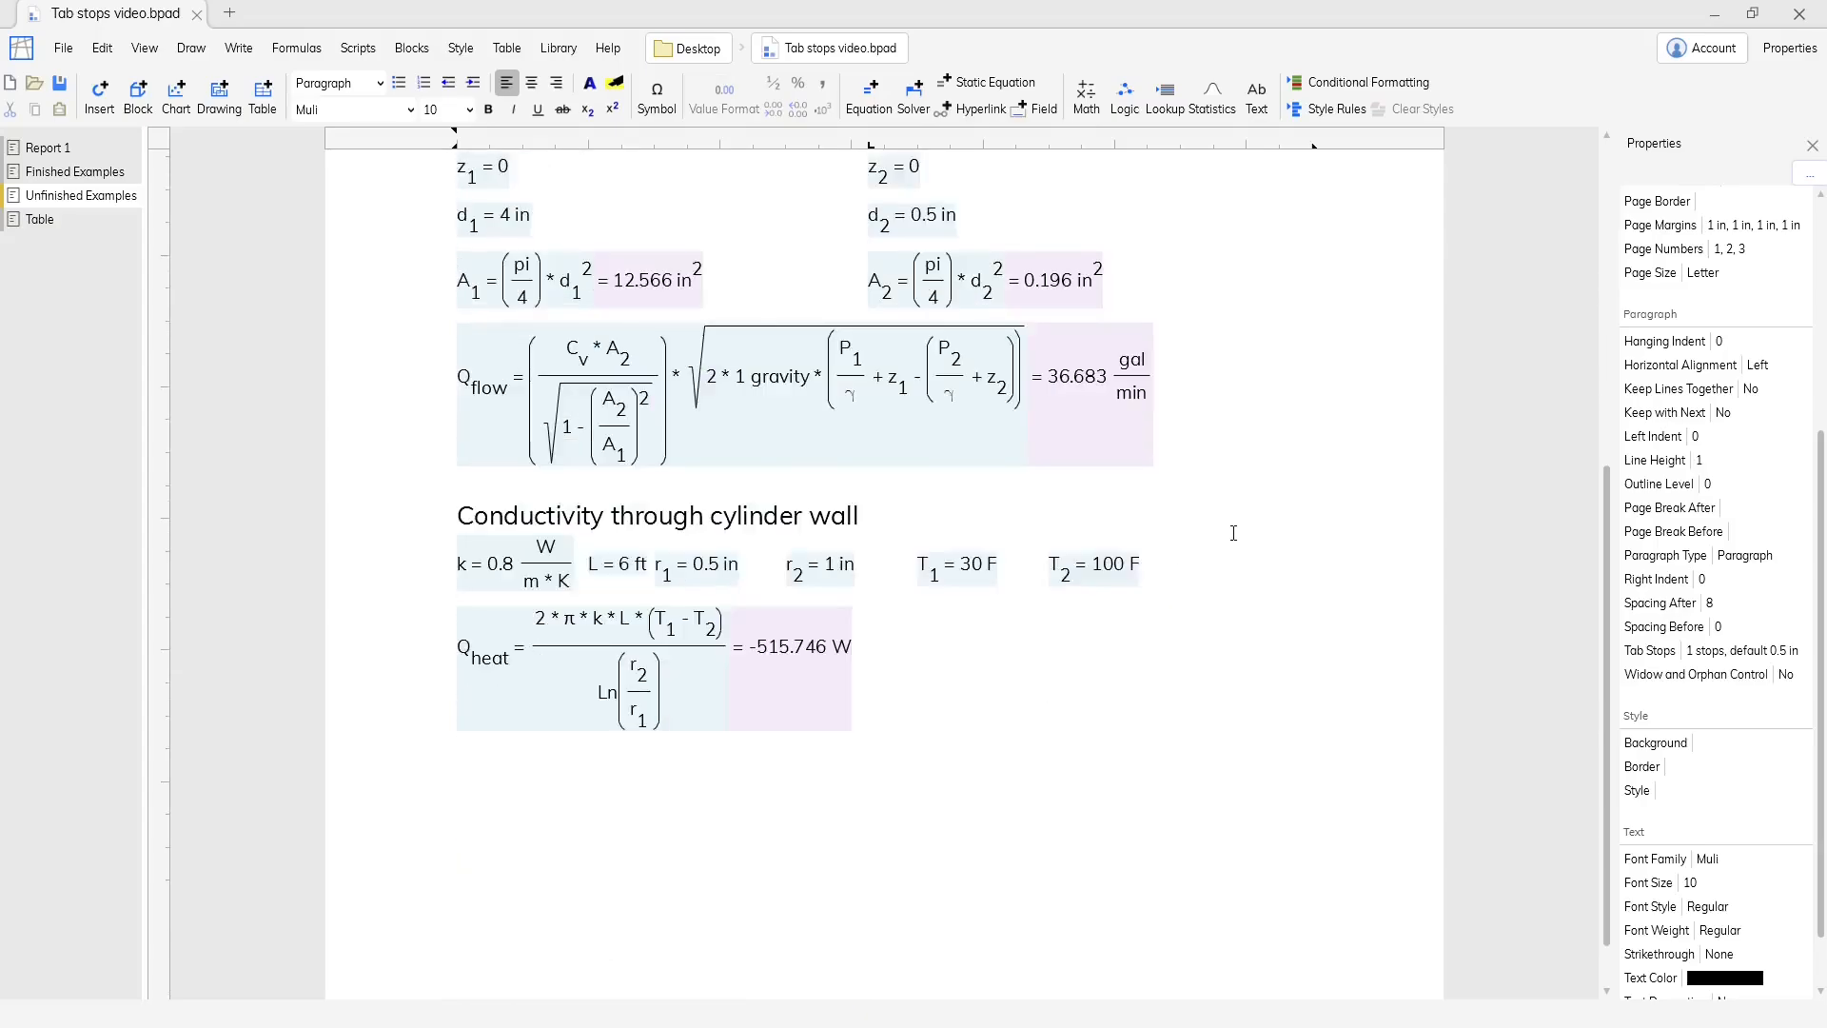
{"action": "left_click", "coordinate": [1203, 505]}
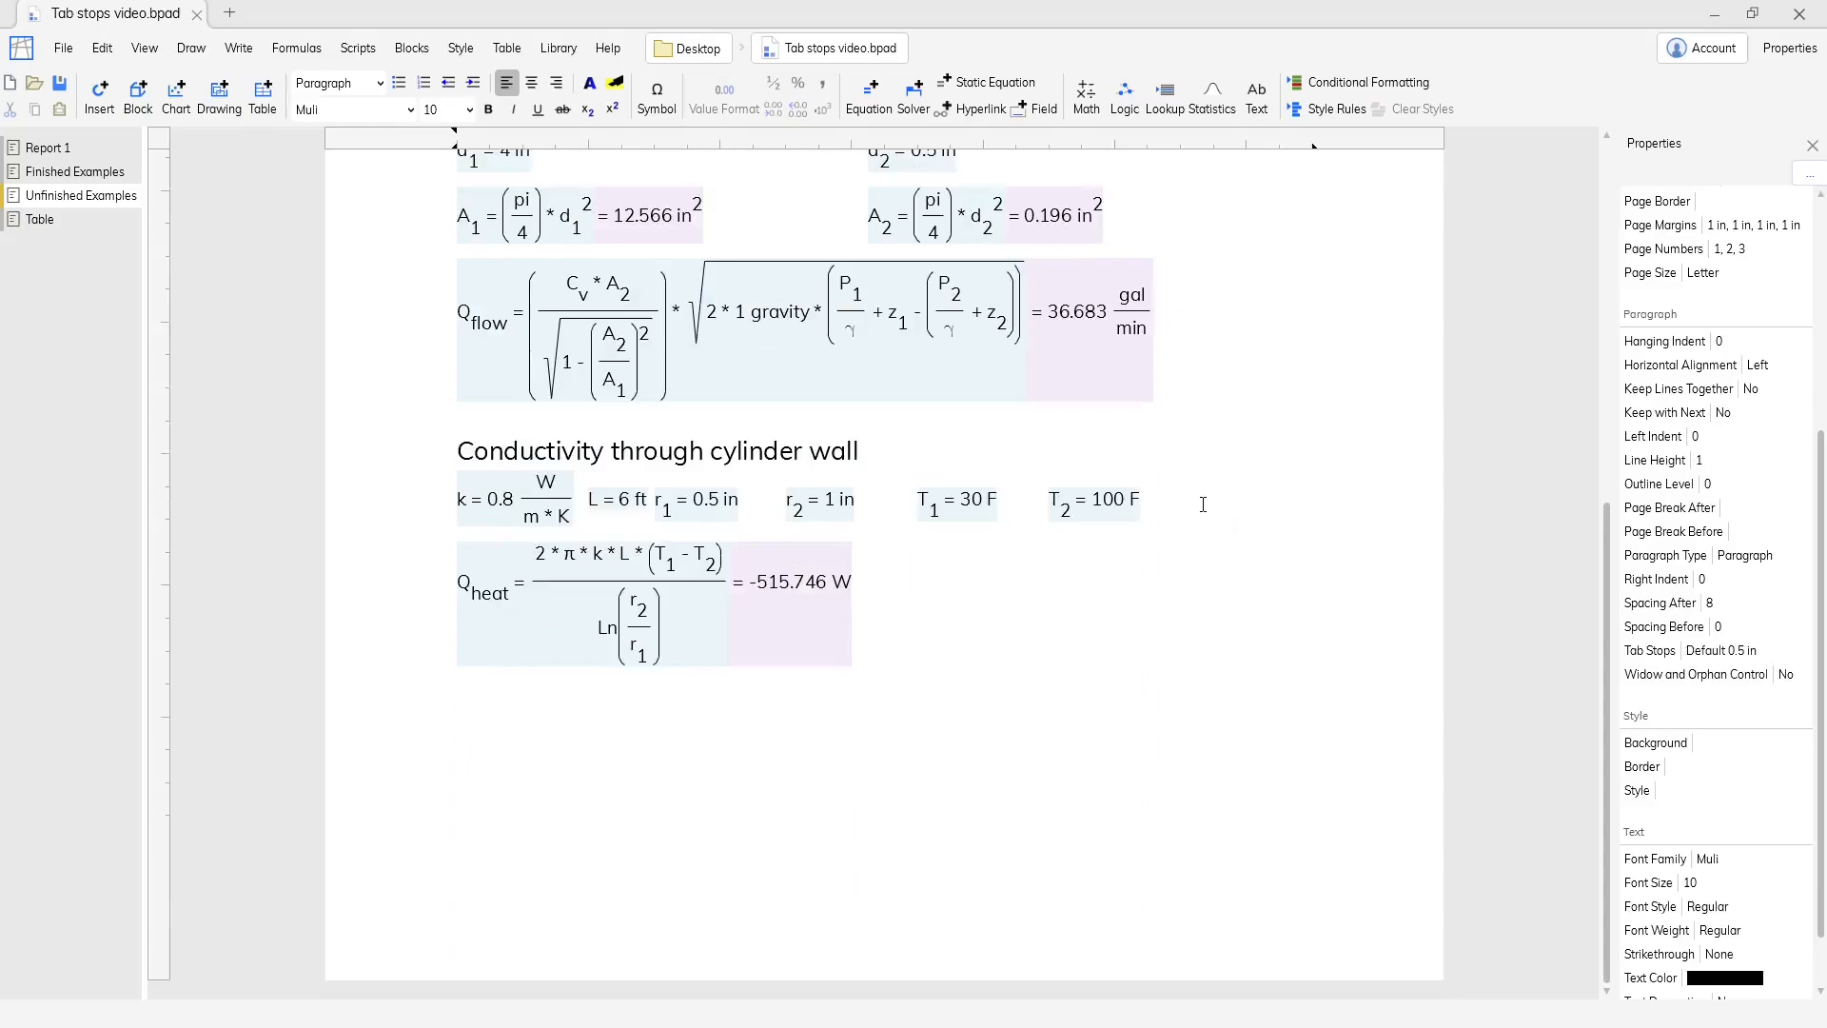
{"action": "left_click", "coordinate": [624, 145]}
{"action": "left_click", "coordinate": [721, 143]}
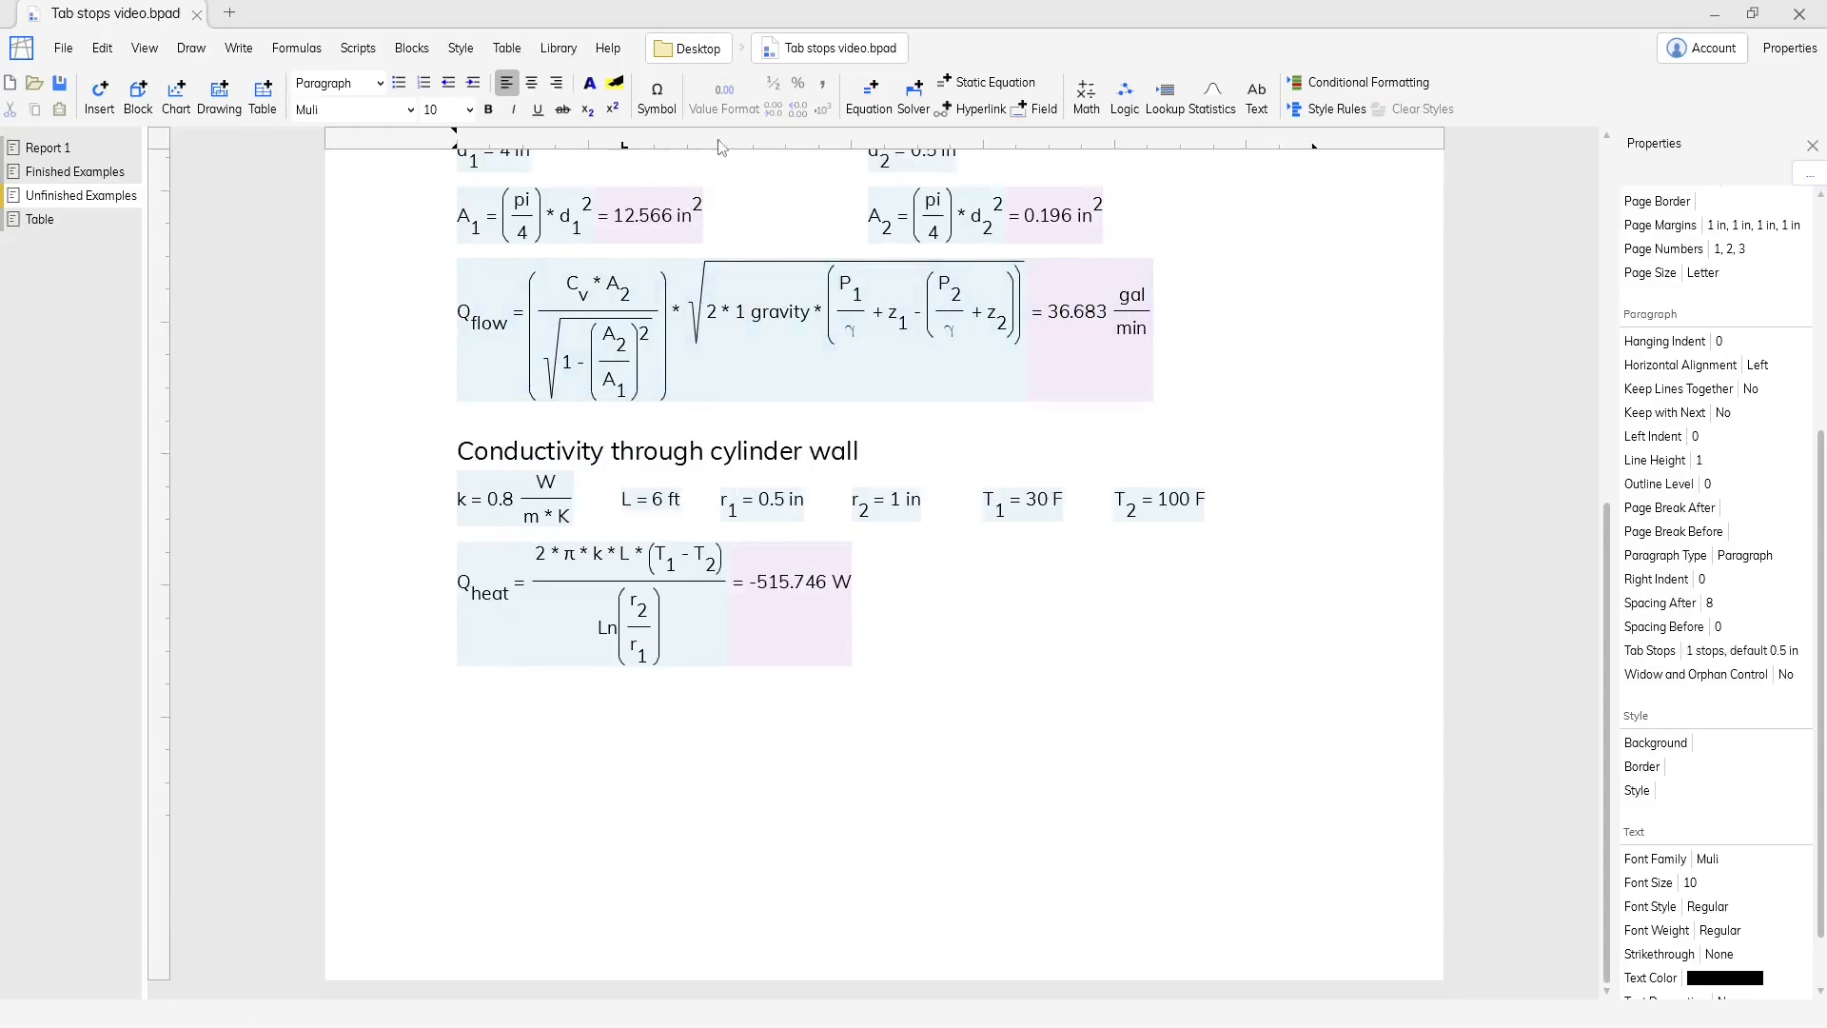
{"action": "left_click", "coordinate": [866, 145]}
{"action": "left_click", "coordinate": [1035, 146]}
{"action": "left_click", "coordinate": [1178, 146]}
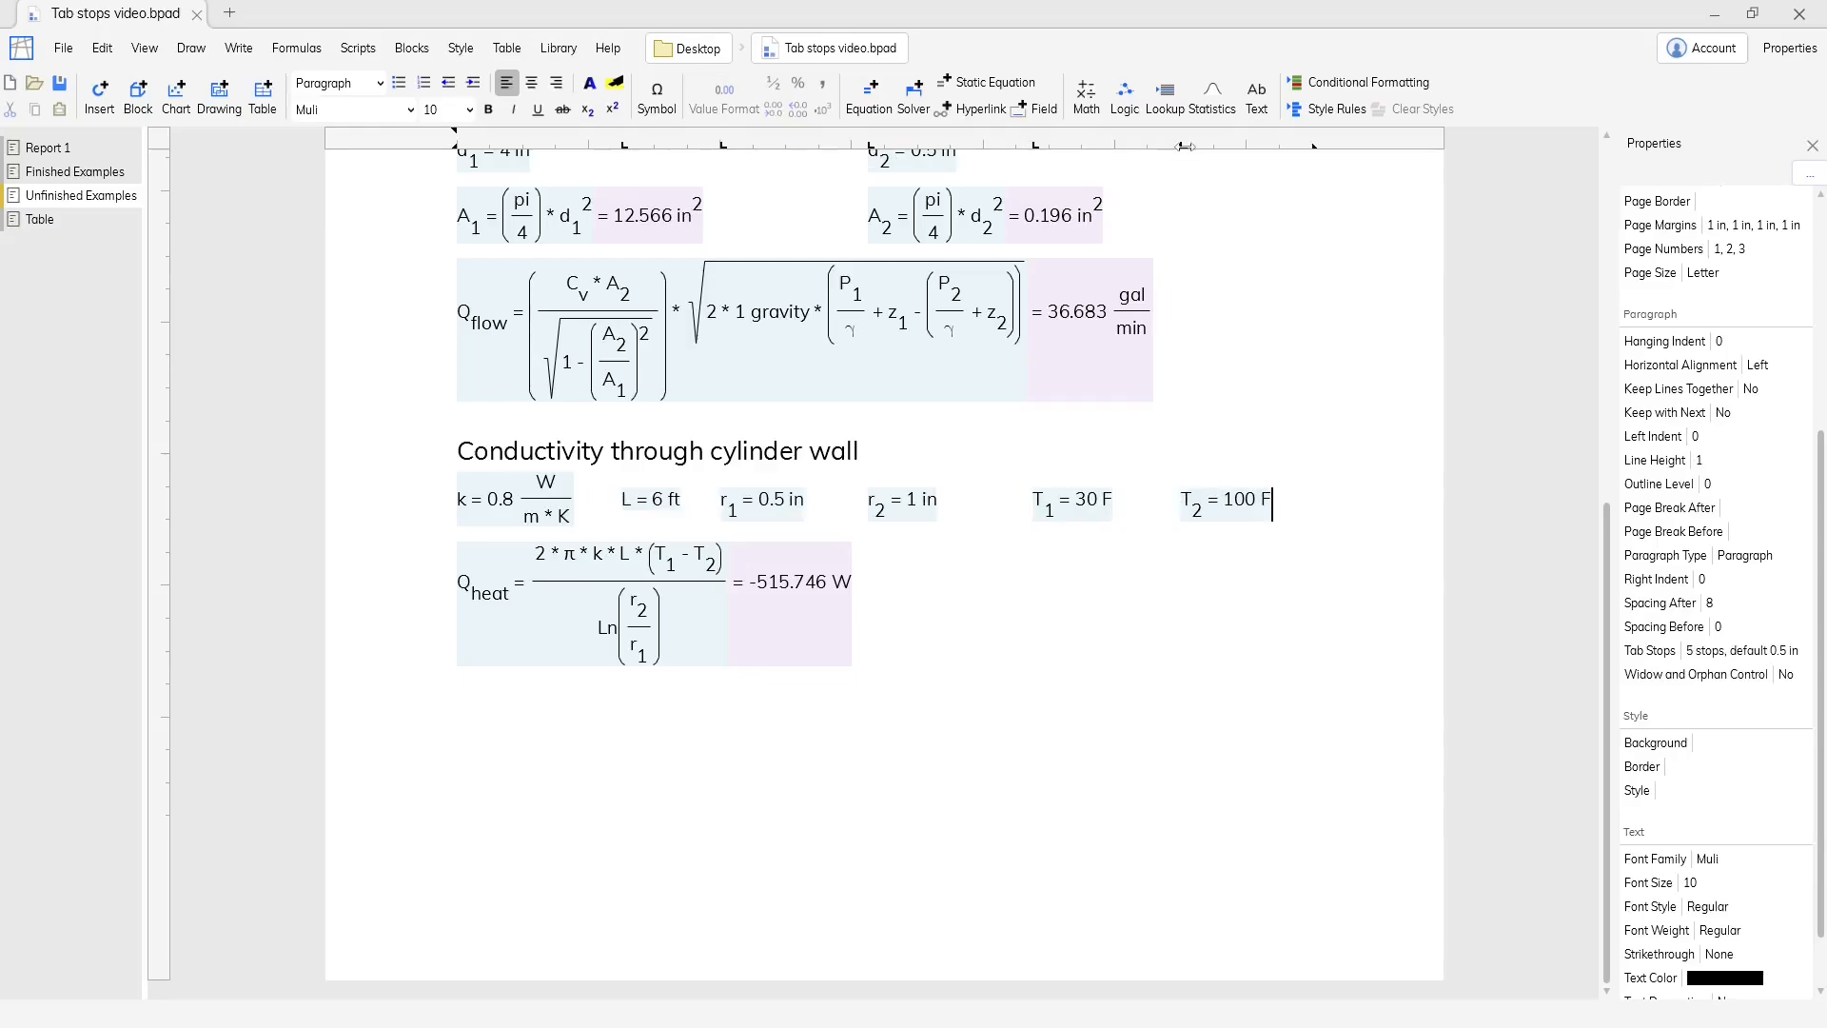
{"action": "left_click_drag", "start_coordinate": [1179, 146], "coordinate": [1218, 147]}
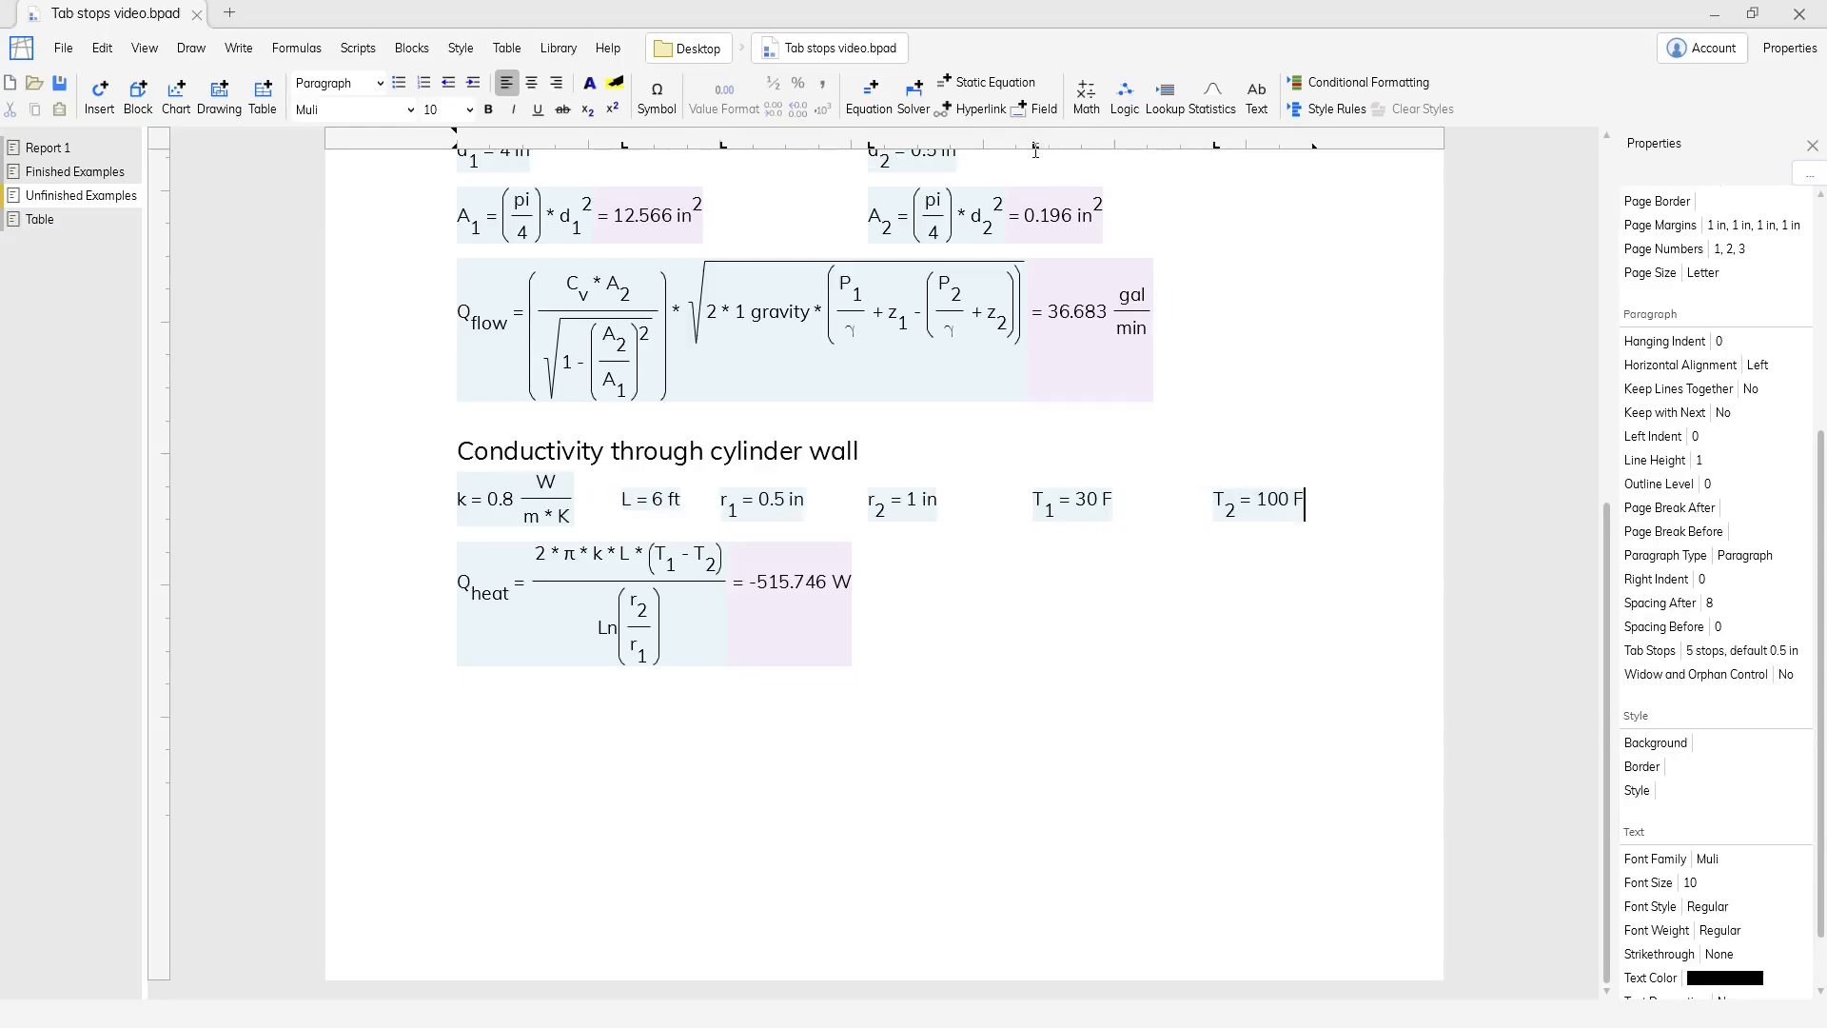